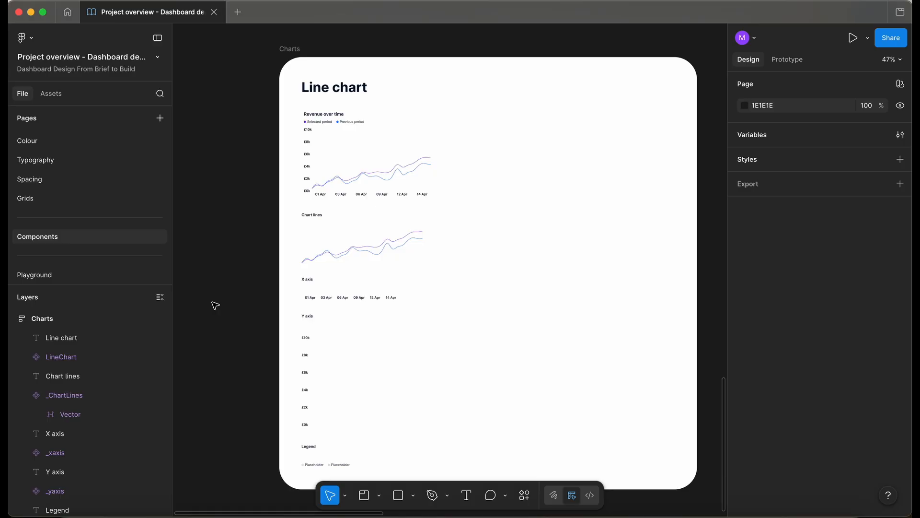
Examine the line chart component and its chart lines part in the Charts frame
scroll(237, 282, up, 3)
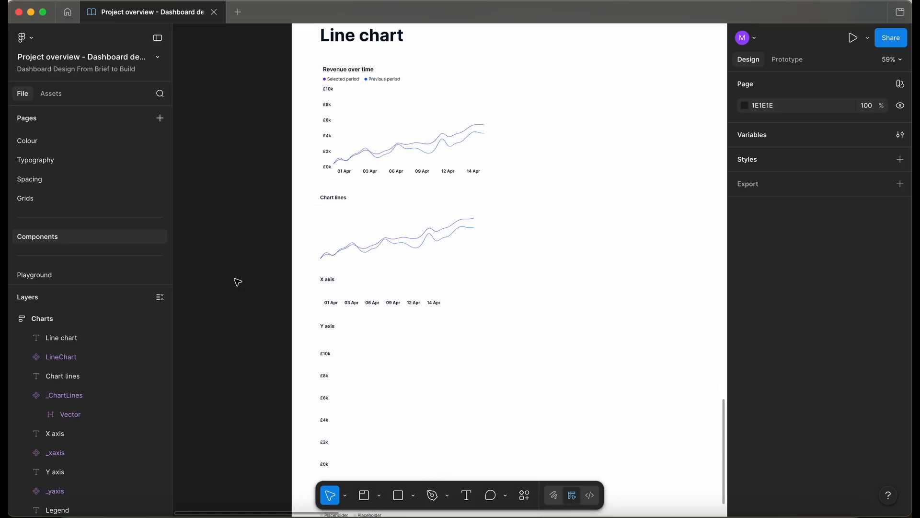
scroll(243, 275, up, 1)
click(341, 273)
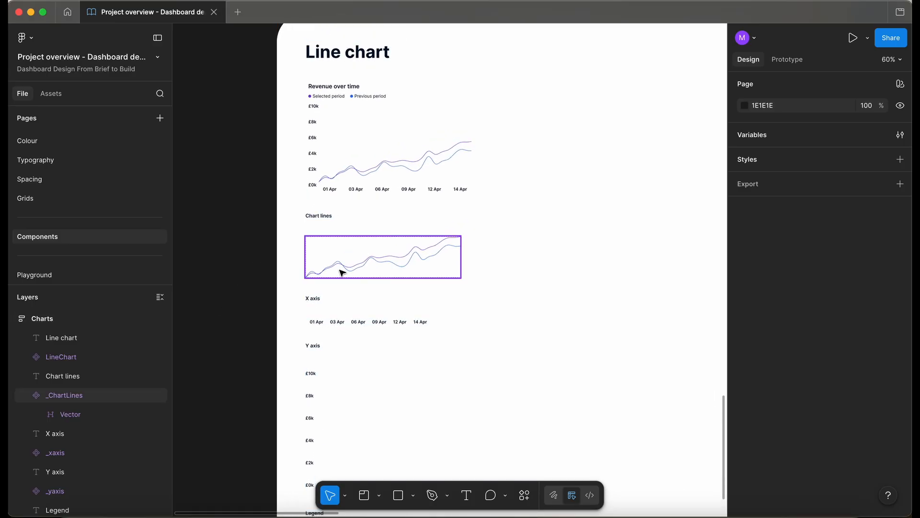
scroll(339, 272, up, 3)
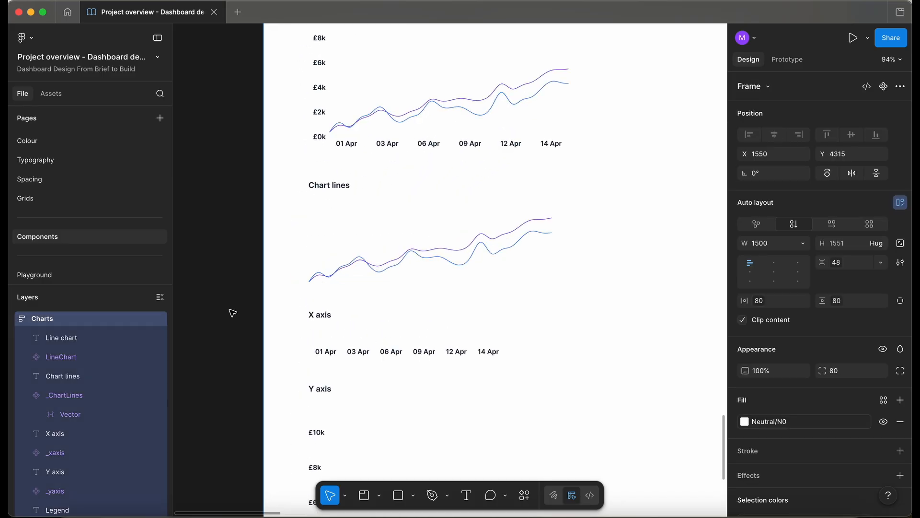
click(419, 277)
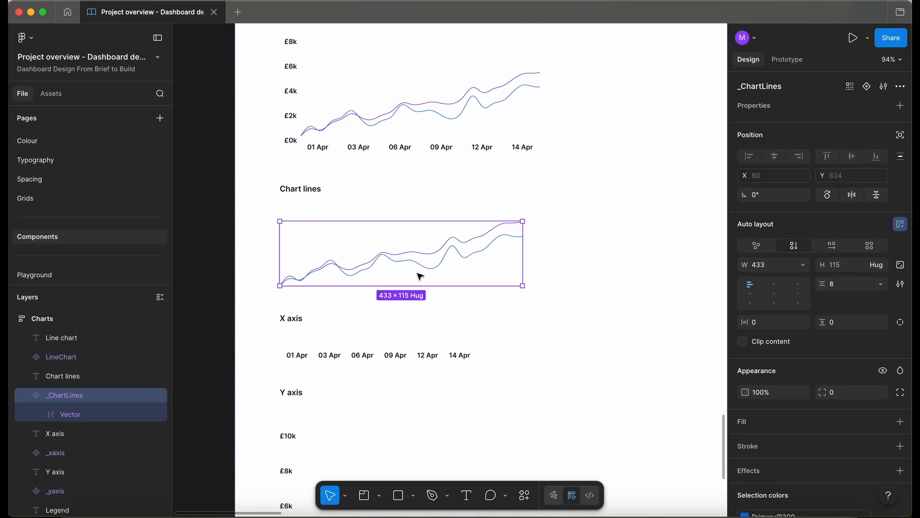
scroll(420, 277, right, 2)
right_click(431, 253)
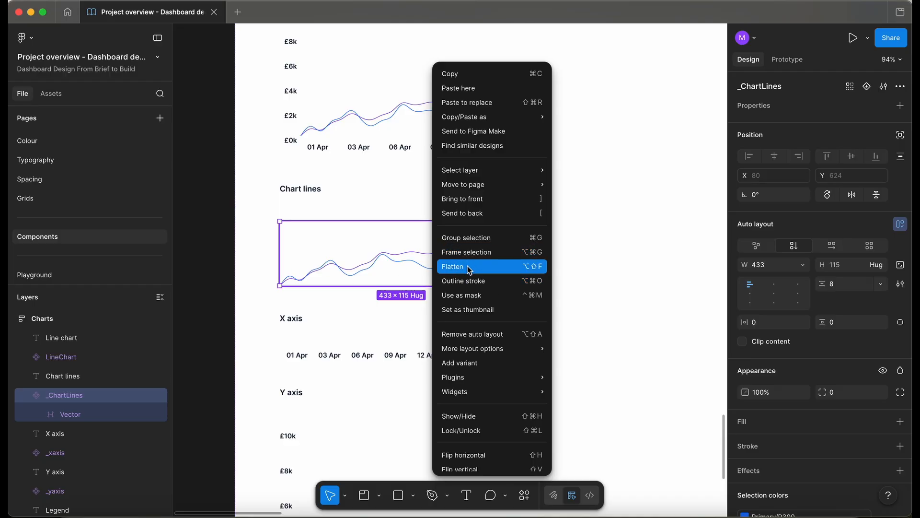
click(208, 267)
scroll(208, 267, down, 3)
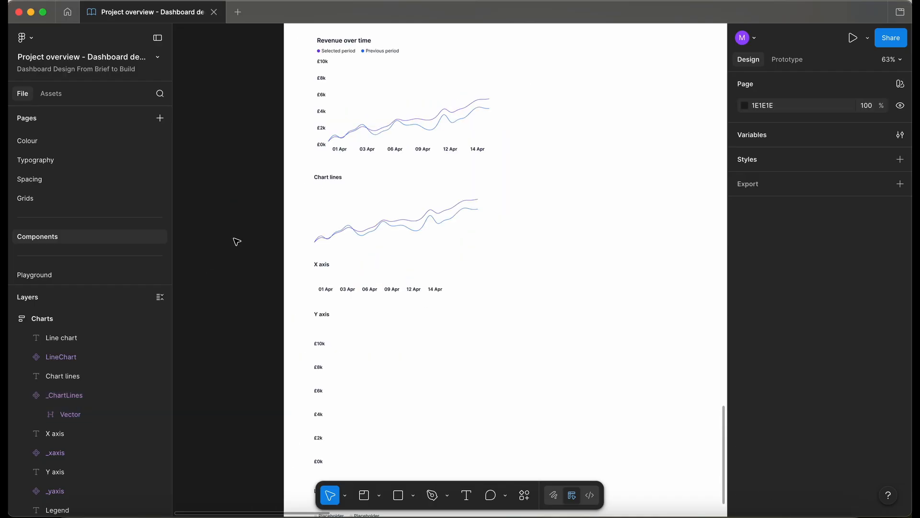
click(381, 232)
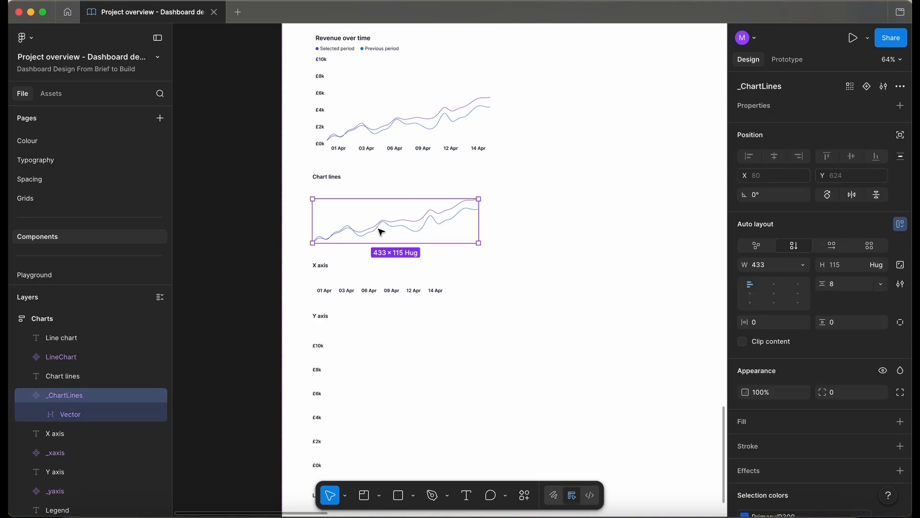
click(217, 274)
scroll(218, 275, down, 5)
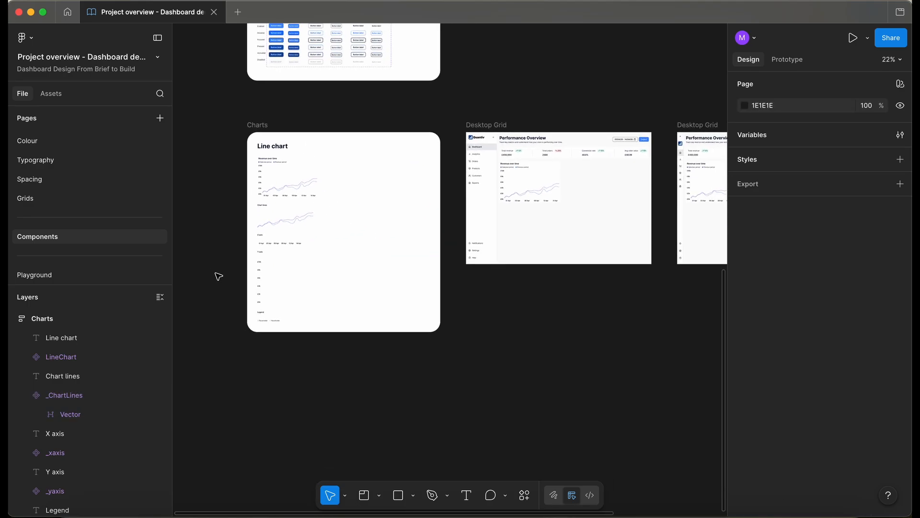
scroll(218, 276, down, 2)
On the Wireframes page, unlock the Annotations section and copy the donut chart card of Wireframe 7 together with its content note
scroll(68, 185, up, 5)
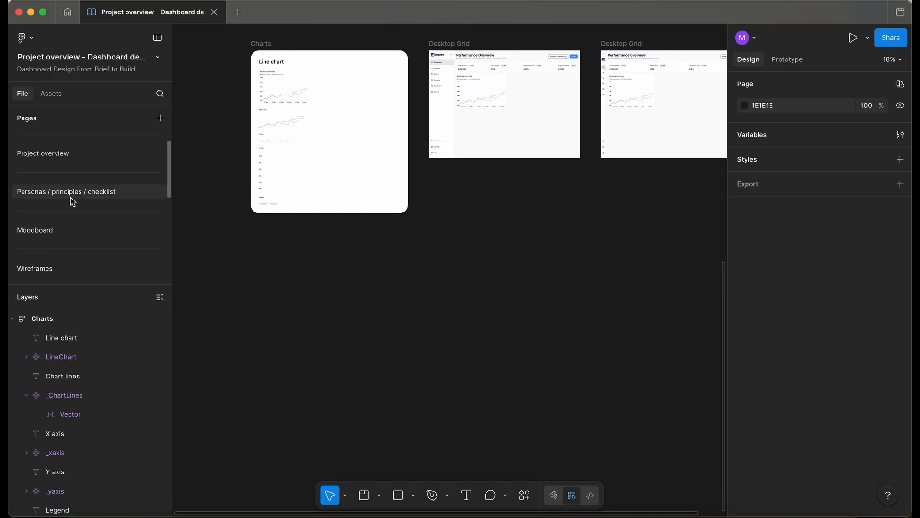
scroll(71, 209, down, 2)
click(58, 229)
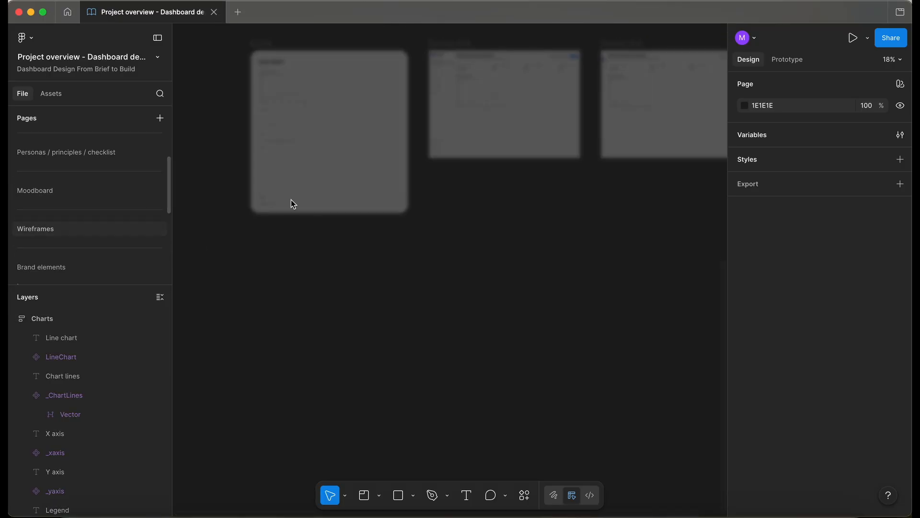
scroll(478, 202, up, 2)
scroll(478, 202, right, 2)
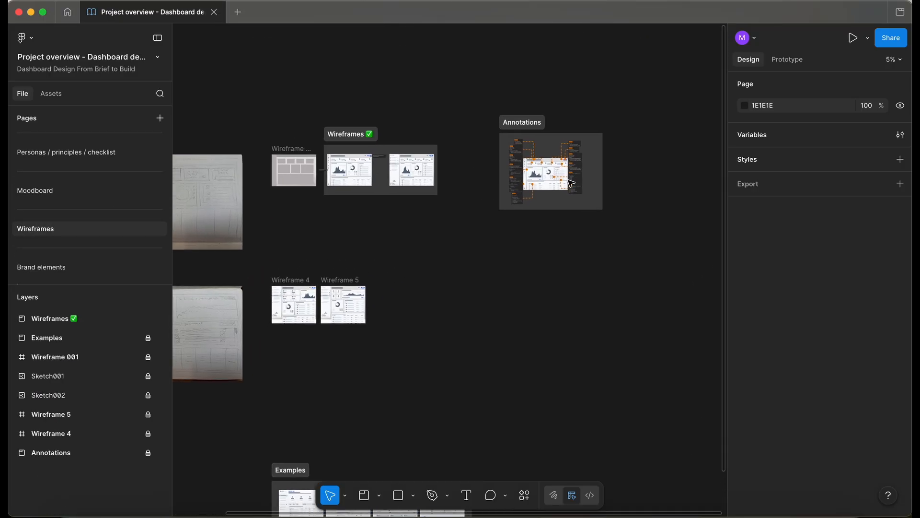
scroll(556, 179, up, 6)
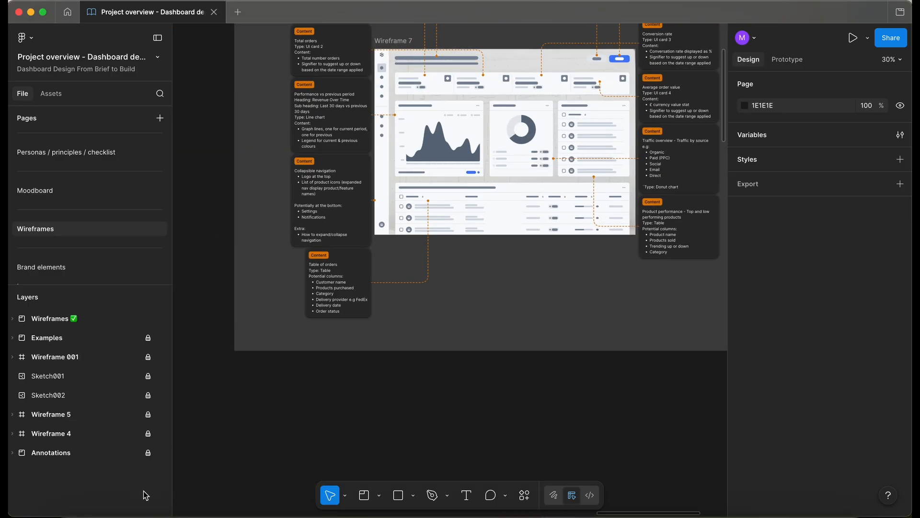
click(148, 452)
click(534, 136)
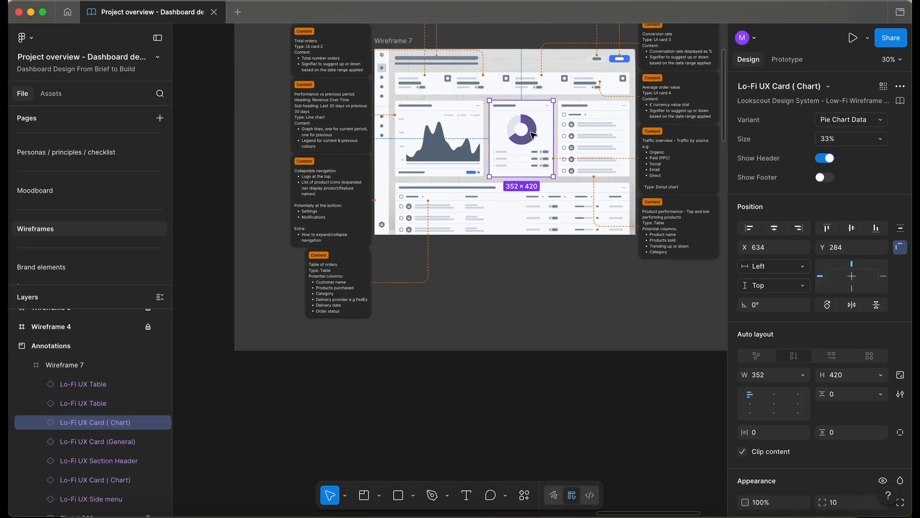
Paste the donut chart card with its traffic overview note onto the Components page, below the Charts frame
scroll(62, 240, down, 5)
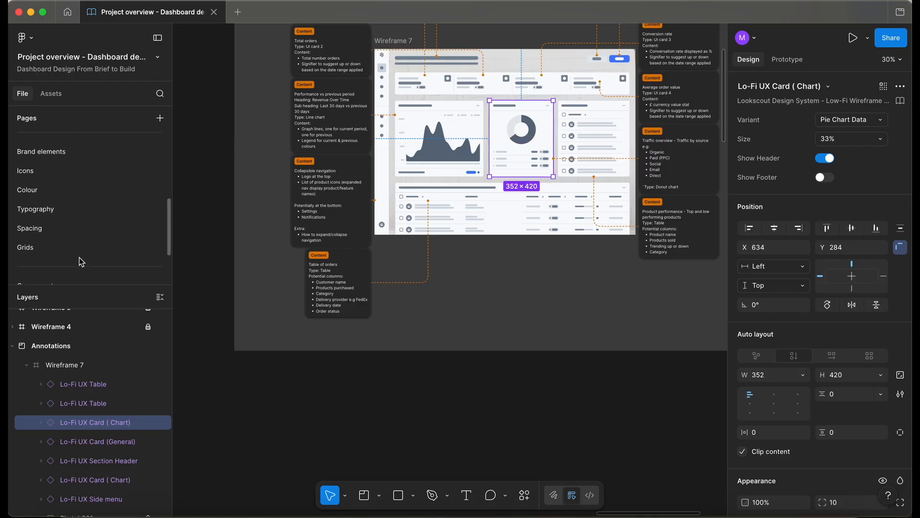
click(53, 242)
scroll(441, 267, down, 5)
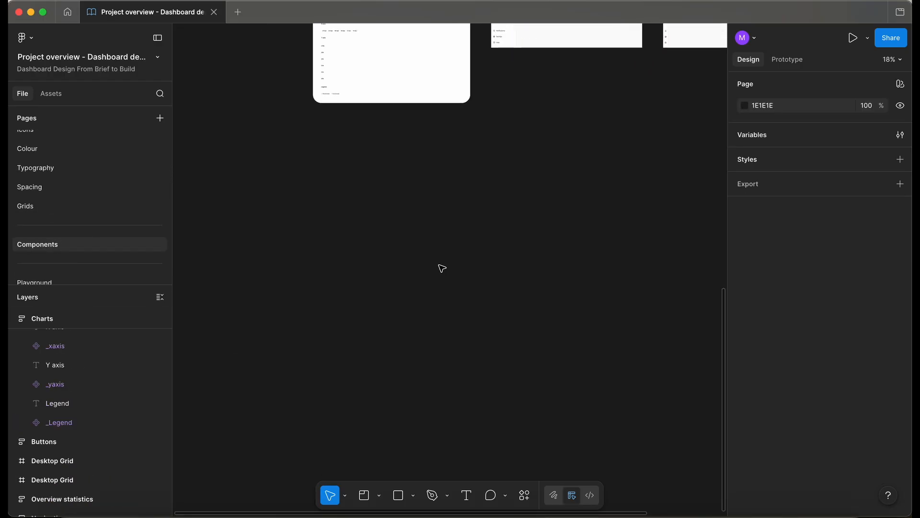
key(super+v)
scroll(394, 269, up, 5)
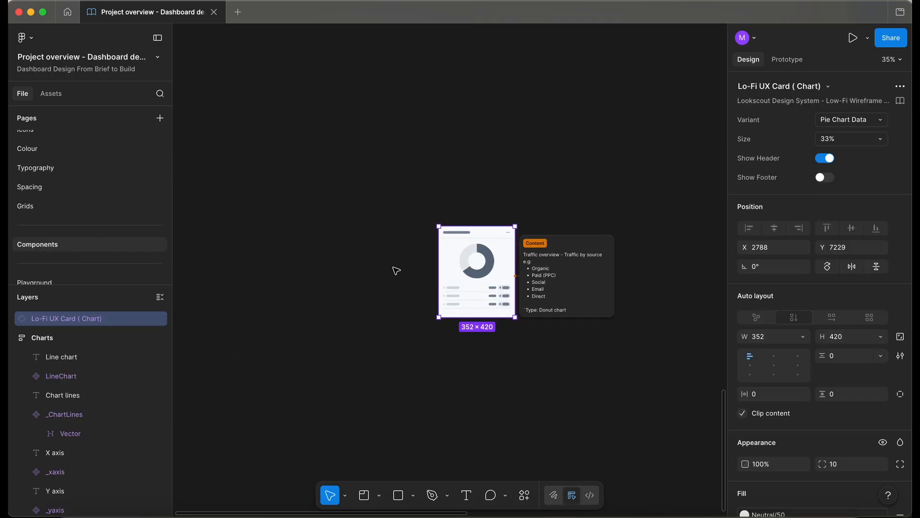
scroll(275, 205, down, 2)
scroll(276, 204, left, 3)
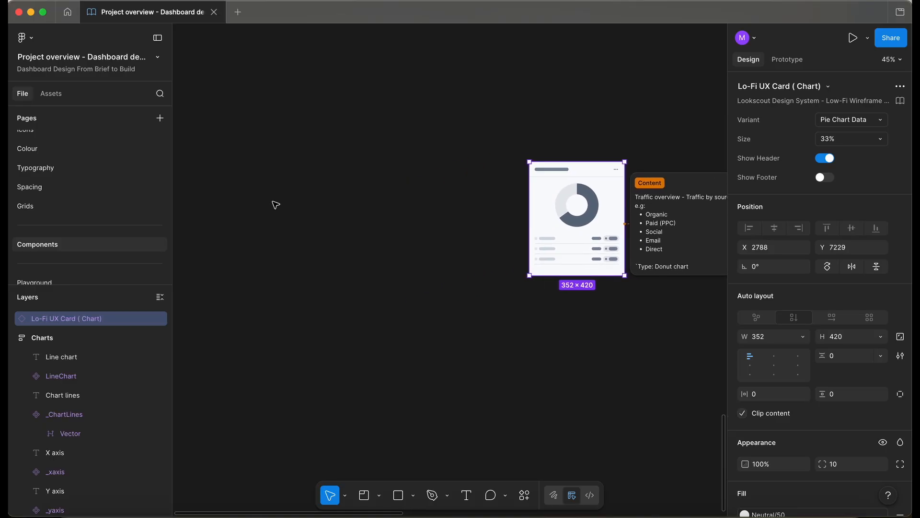
Draw a frame about 1776 × 1567 beside the pasted donut chart card
click(360, 211)
scroll(360, 212, down, 4)
scroll(360, 211, left, 3)
scroll(361, 211, up, 1)
key(f)
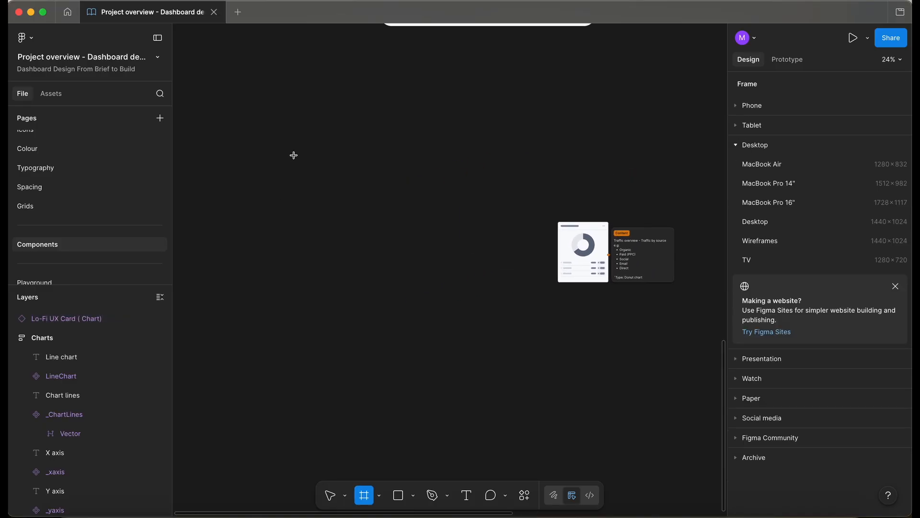
drag(294, 156, 548, 381)
scroll(449, 258, up, 5)
scroll(450, 257, down, 1)
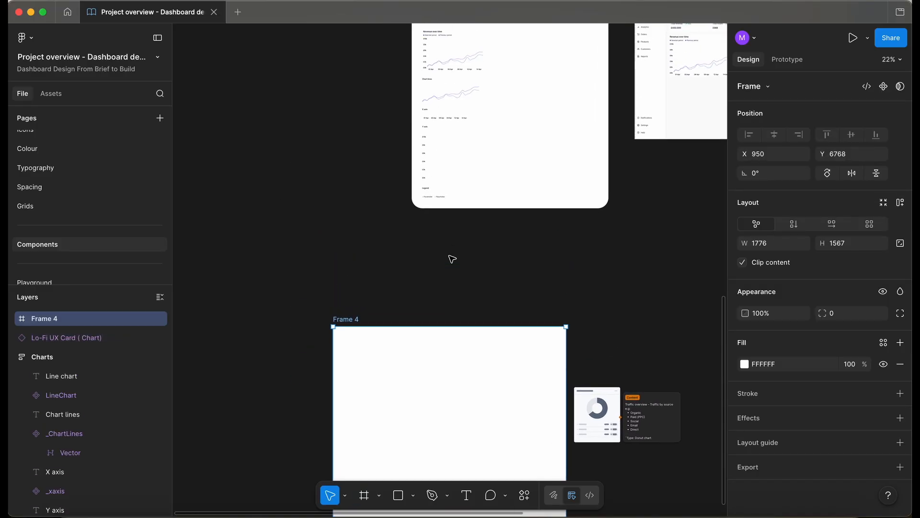
Duplicate the LineChart component from the Charts frame as an instance inside the new frame
click(440, 88)
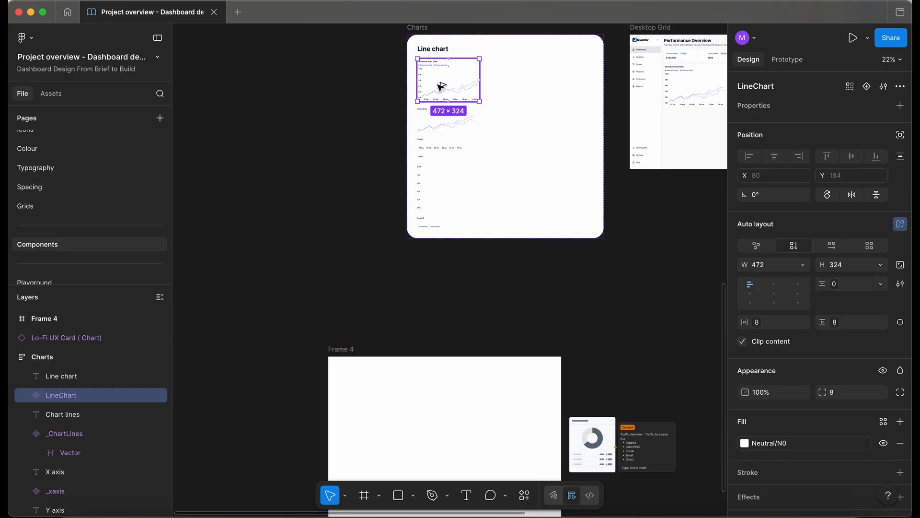
drag(440, 87, 389, 412)
scroll(390, 415, up, 4)
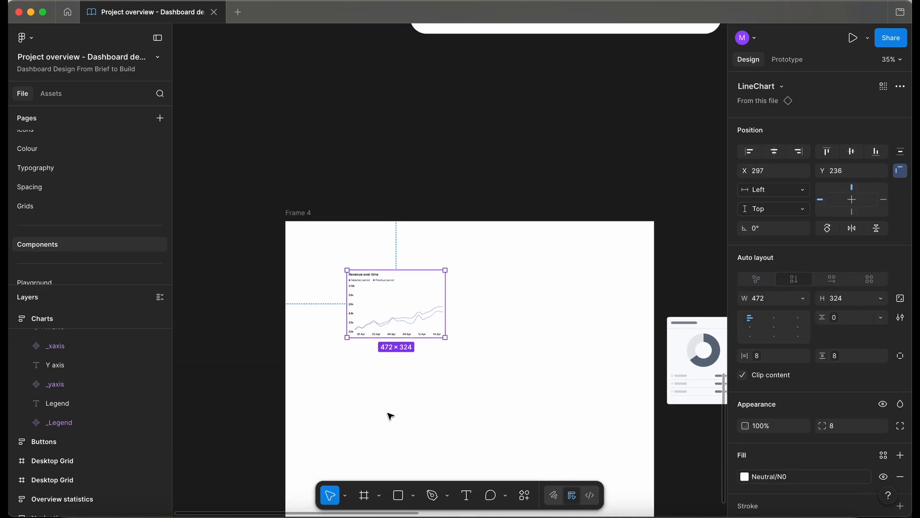
scroll(390, 415, down, 3)
Detach the LineChart instance in the new frame from its main component
right_click(397, 246)
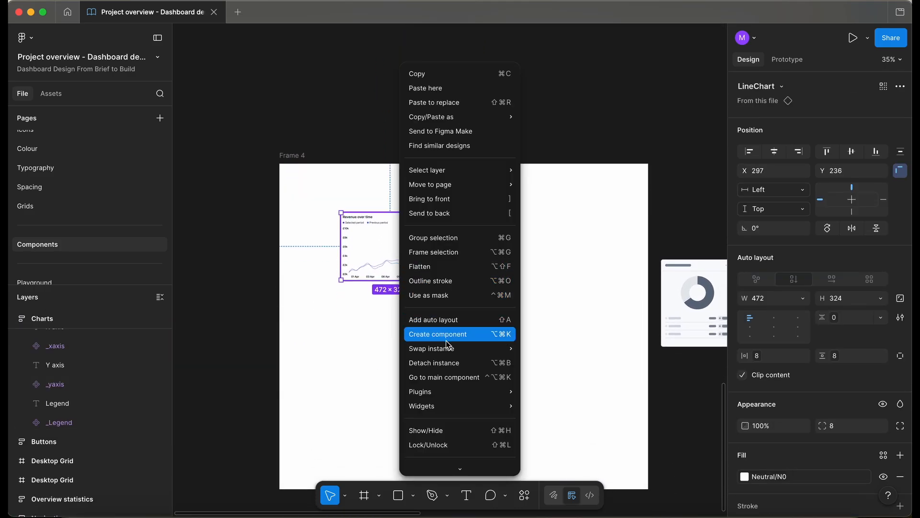
click(446, 362)
scroll(372, 281, down, 3)
click(372, 281)
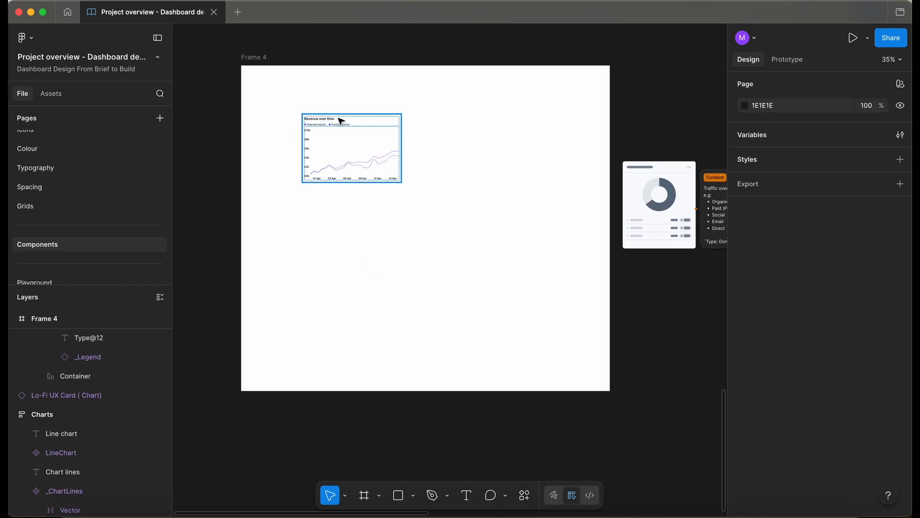
Duplicate the detached chart's header into an empty area of the frame and delete the detached chart
click(339, 118)
double_click(339, 118)
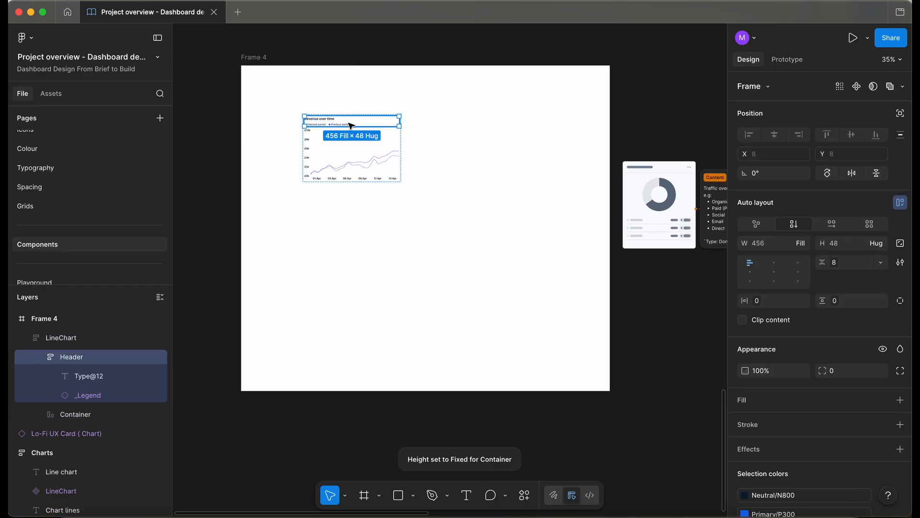
drag(352, 123, 462, 240)
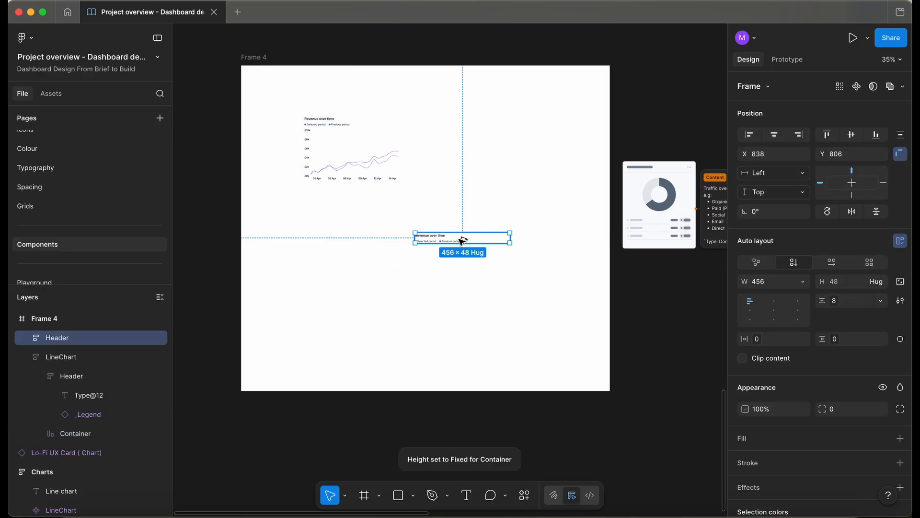
click(370, 168)
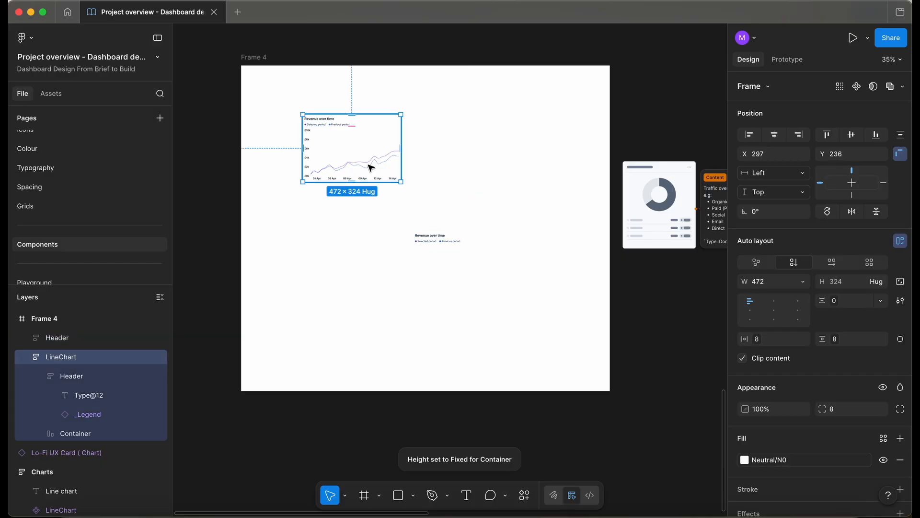
key(Delete)
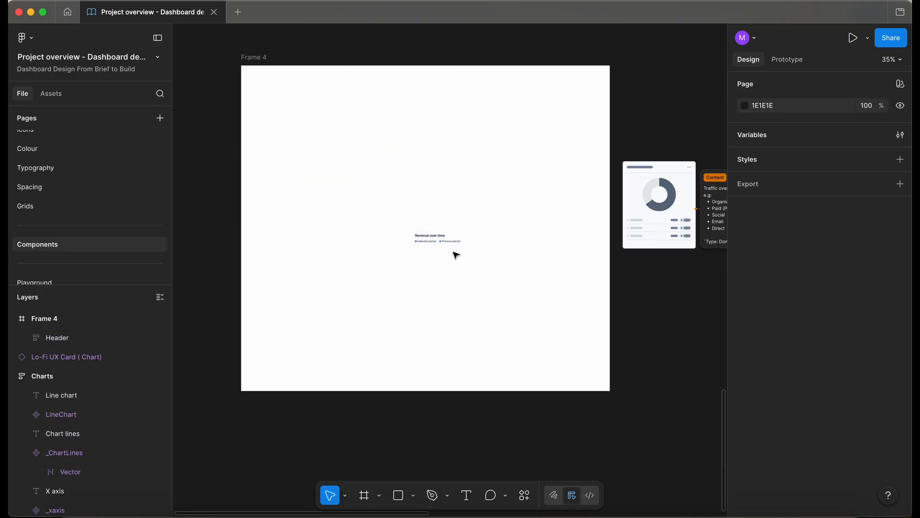
Move the copied header up in the frame and remove the legend beneath its title
click(433, 236)
drag(433, 236, 455, 130)
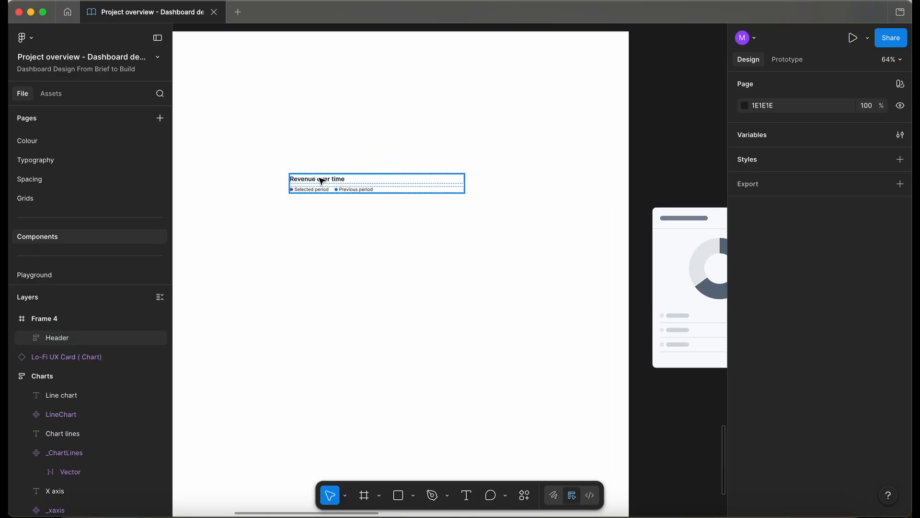
click(319, 180)
double_click(333, 191)
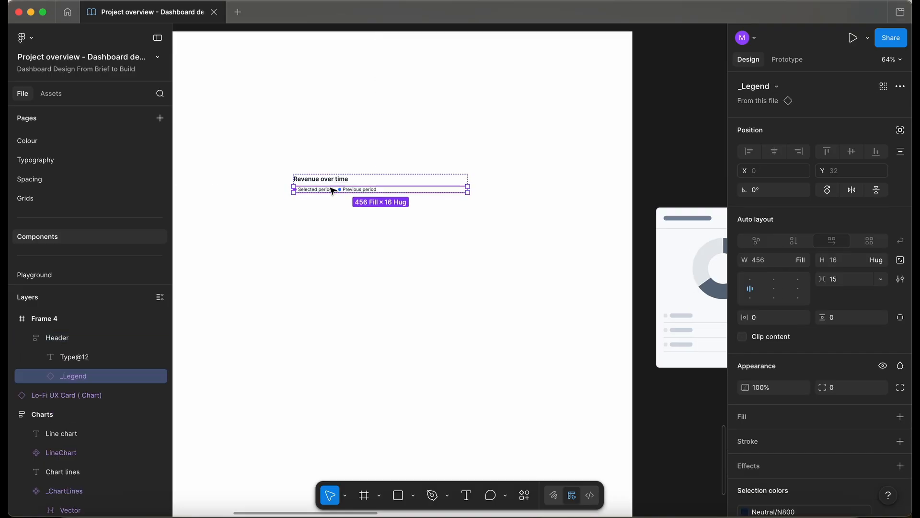
scroll(332, 191, left, 1)
scroll(333, 191, right, 2)
key(Delete)
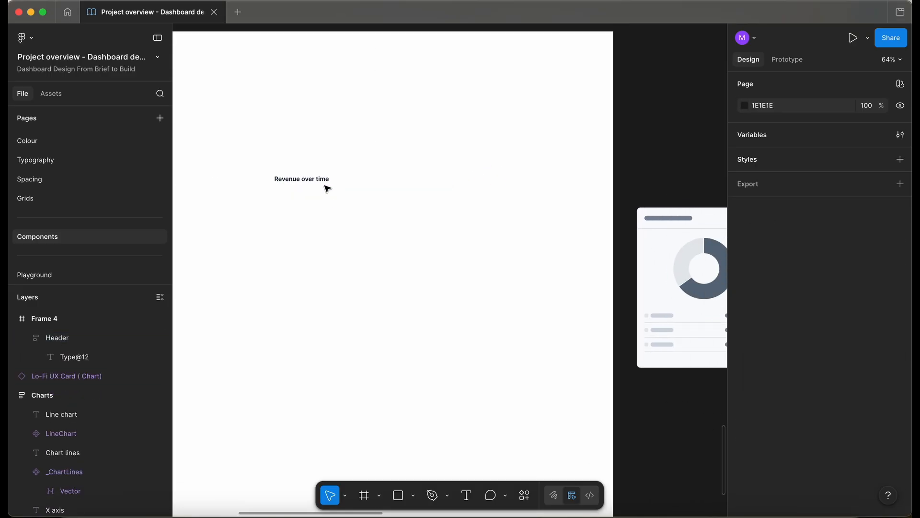
Change the header title to "Traffic by source", following the content note beside the donut chart card
scroll(319, 183, down, 2)
scroll(319, 182, right, 3)
scroll(319, 183, left, 4)
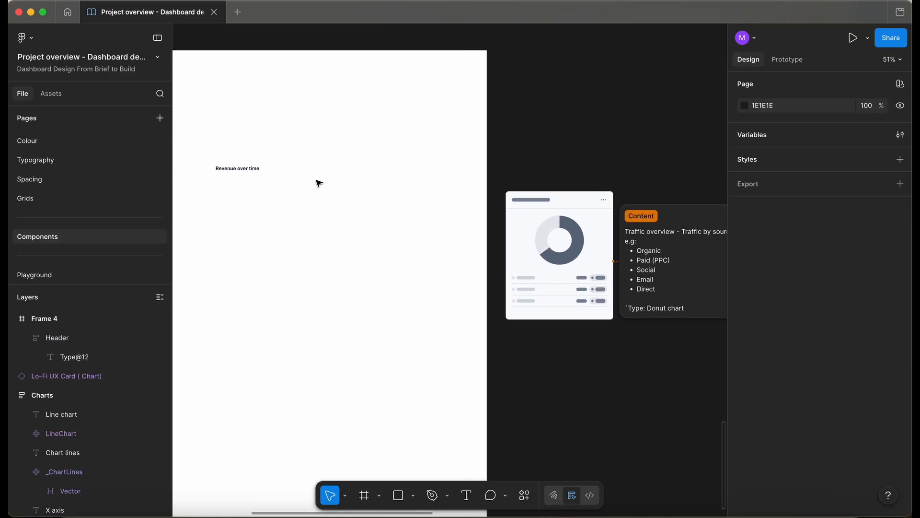
double_click(298, 191)
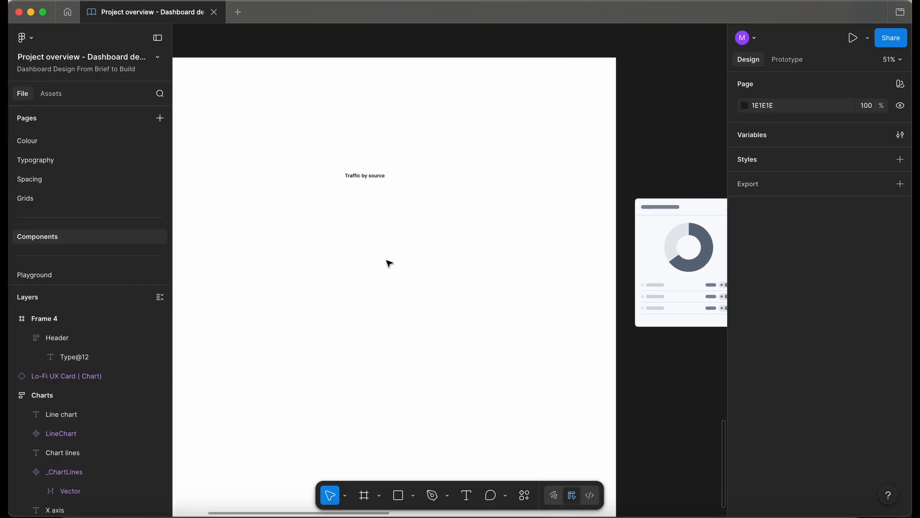
scroll(347, 226, left, 1)
scroll(347, 227, right, 3)
scroll(348, 228, right, 4)
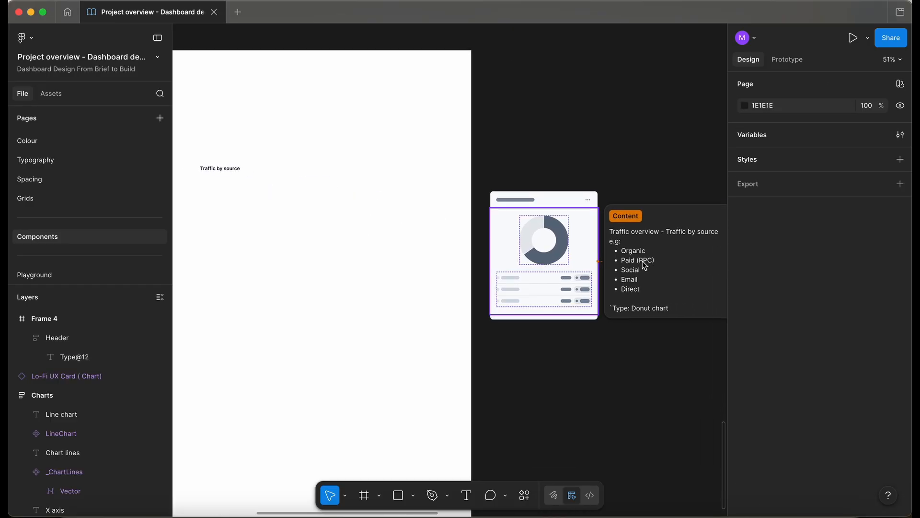
Change the fill of the frame holding the title to light grey EAEAEA
scroll(357, 253, left, 4)
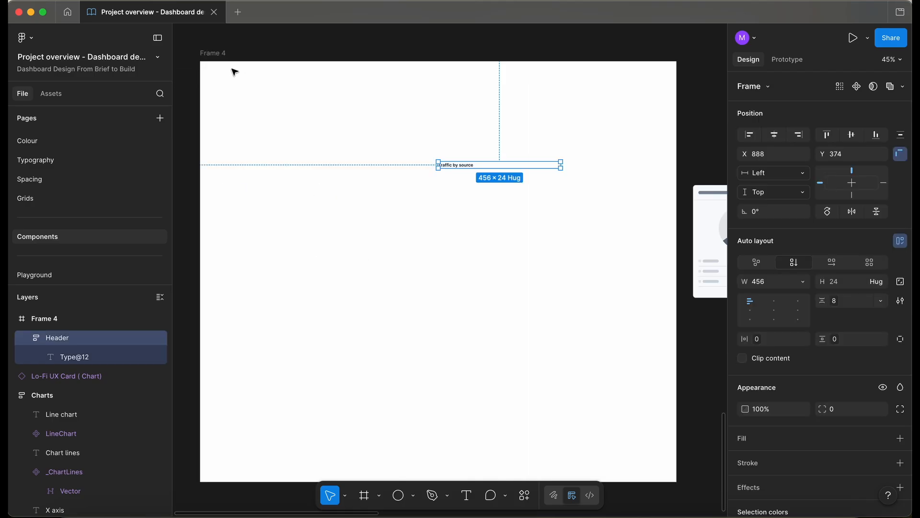
click(216, 54)
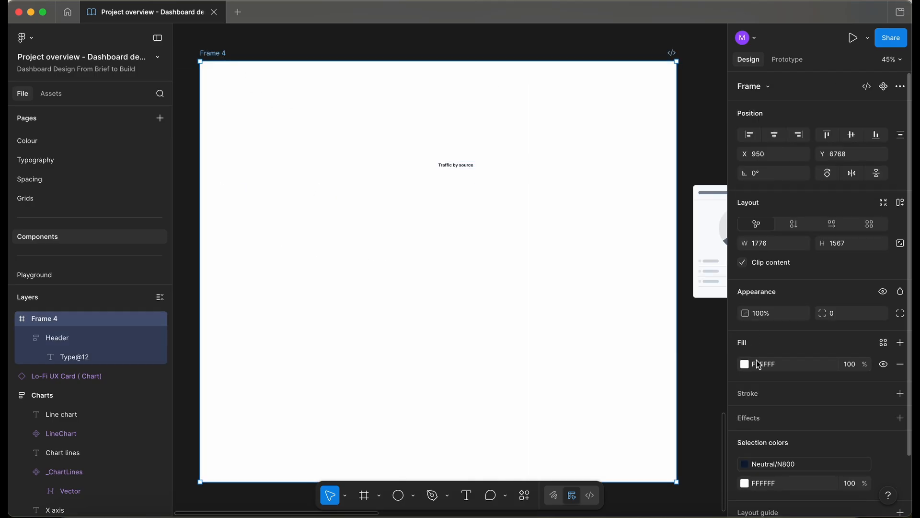
click(745, 364)
click(593, 248)
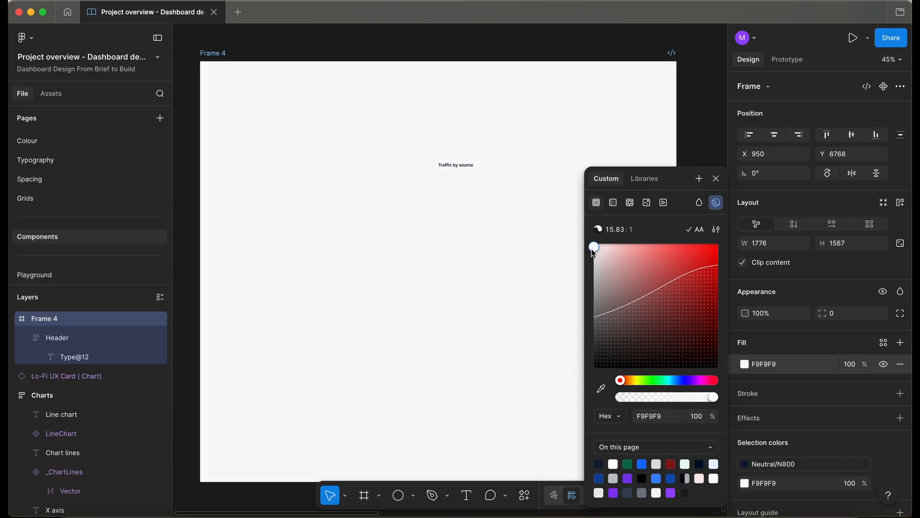
drag(591, 249, 591, 255)
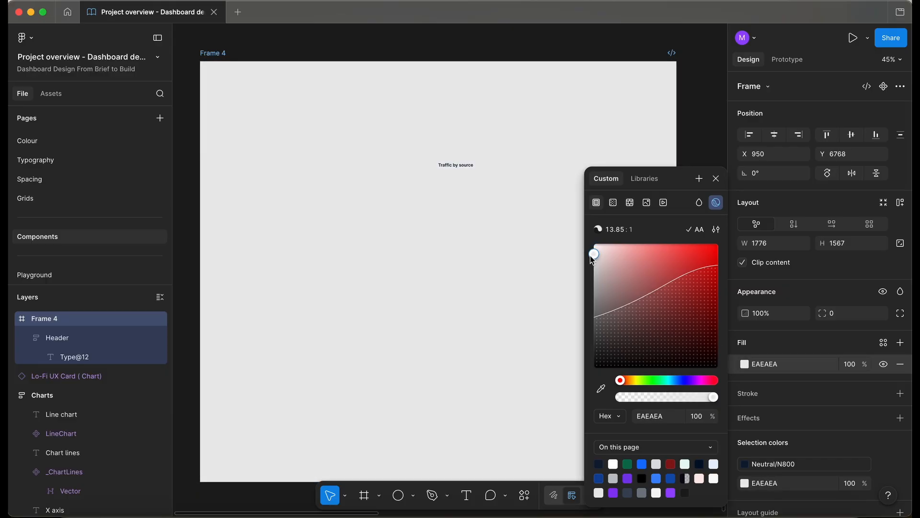
click(456, 216)
Draw a circle of 204 × 204 with the Ellipse tool just below and to the left of the "Traffic by source" title
scroll(405, 200, up, 3)
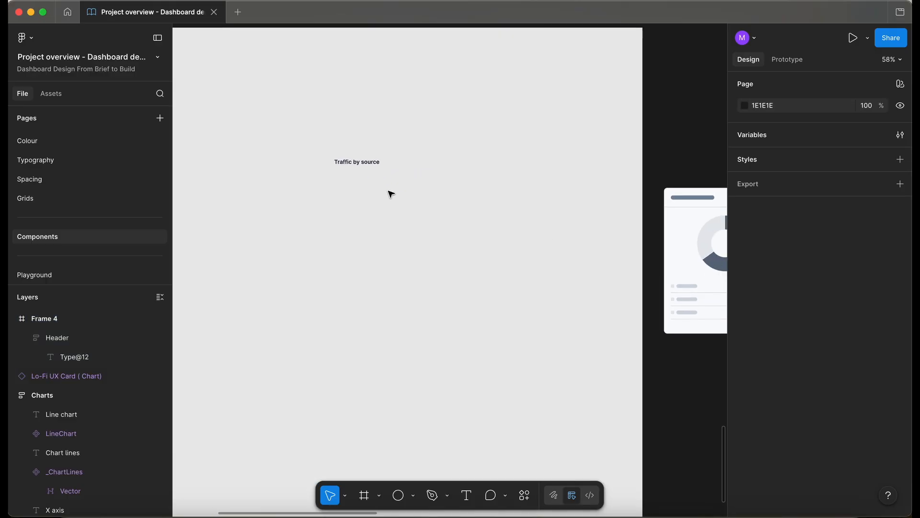
scroll(392, 193, left, 3)
click(413, 495)
click(450, 427)
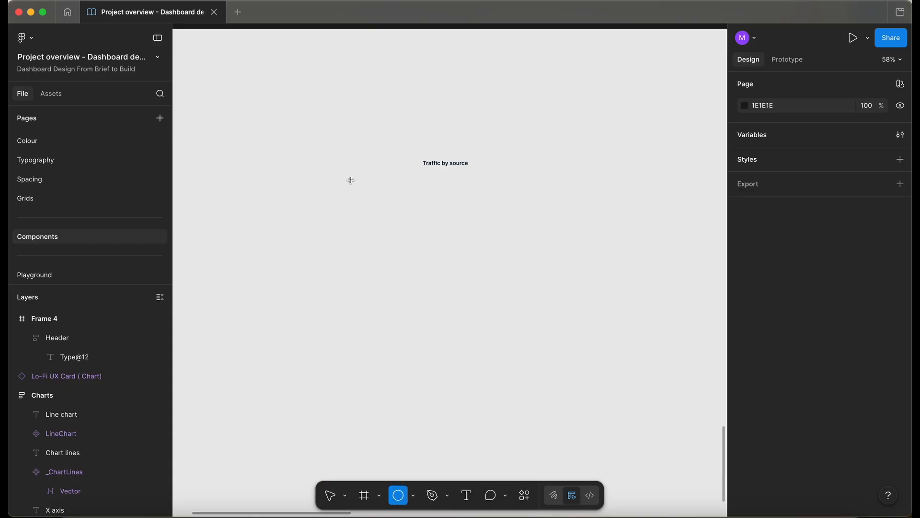
mouse_move(377, 214)
mouse_down()
mouse_move(406, 233)
mouse_move(418, 256)
mouse_up()
scroll(417, 255, up, 2)
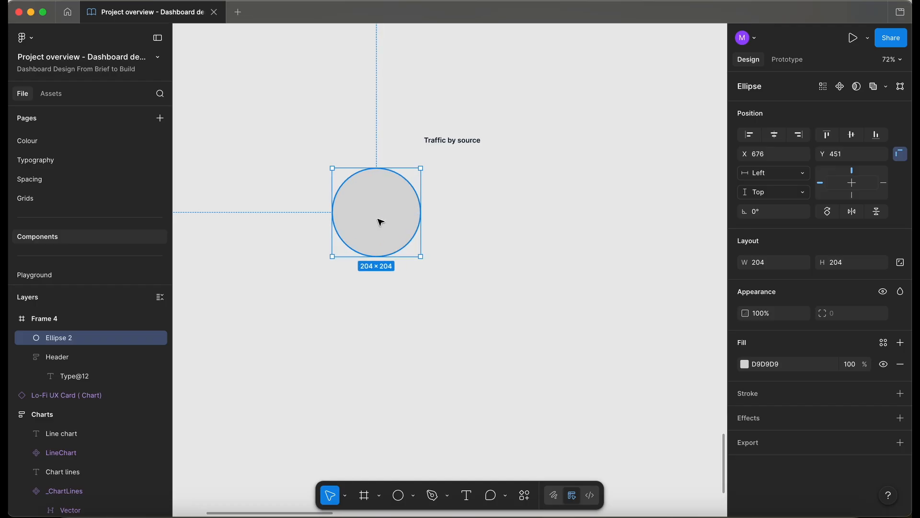
Move the circle to X 146, Y 549 in the frame and place a duplicate beside it at X 374
drag(382, 221, 304, 242)
scroll(445, 233, down, 4)
scroll(304, 242, up, 6)
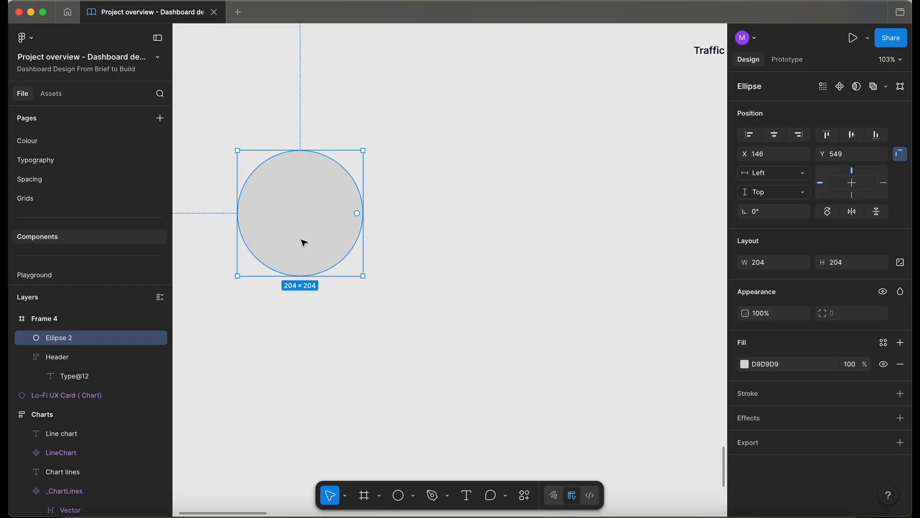
scroll(304, 242, down, 3)
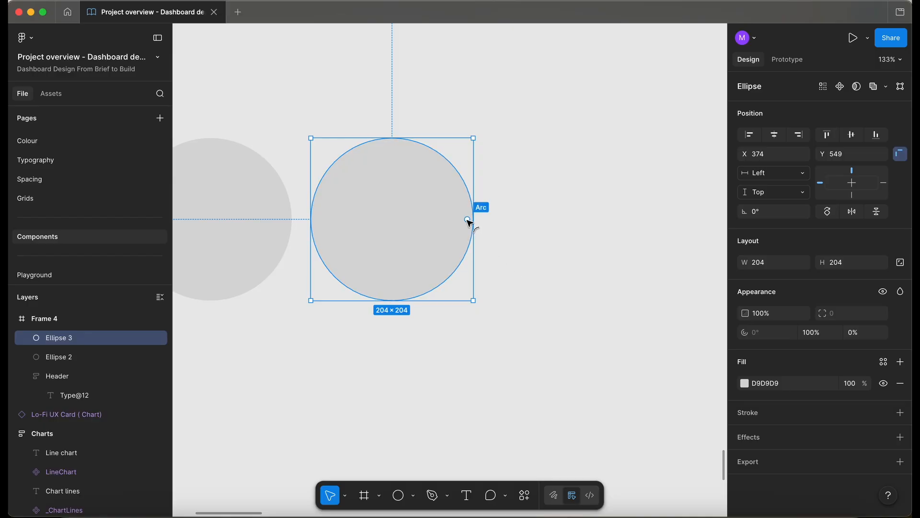
Turn the duplicated circle into an upper half ring with a sweep of -50% and an inner ratio of 50%
drag(467, 220, 335, 220)
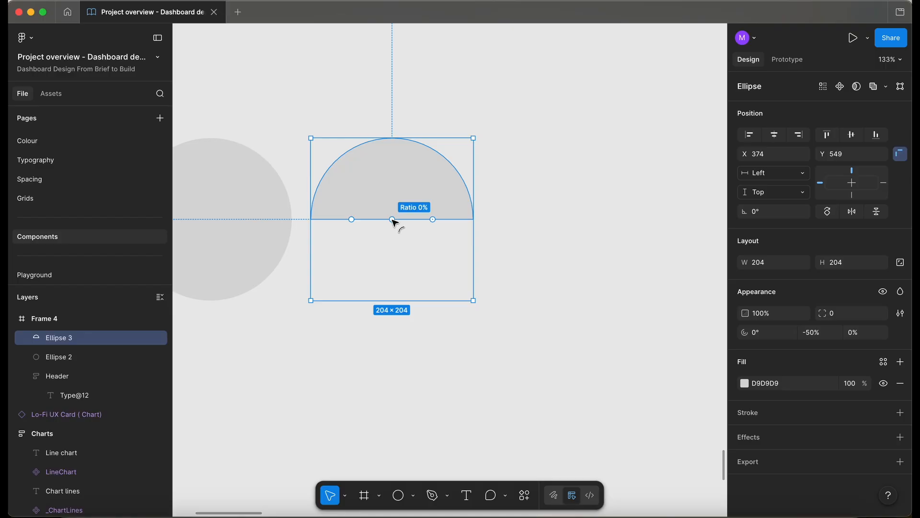
drag(392, 219, 393, 187)
click(868, 332)
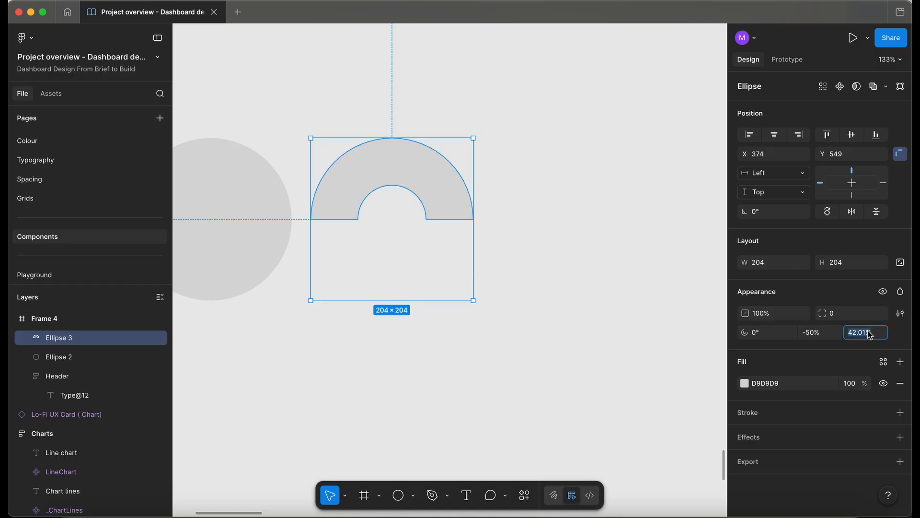
text(50)
key(Return)
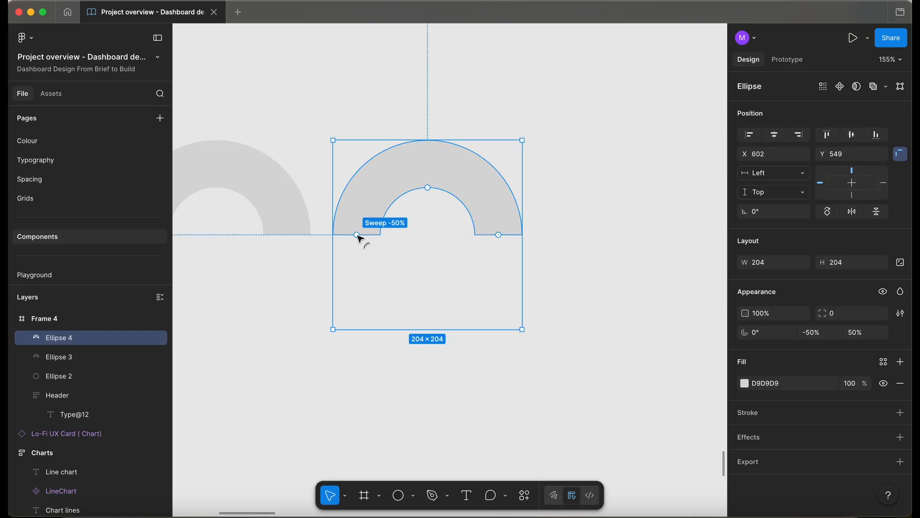
Shorten the copied half ring at X 602 to a -25% sweep and add a duplicate of this quarter rotated to -90°
drag(356, 235, 429, 166)
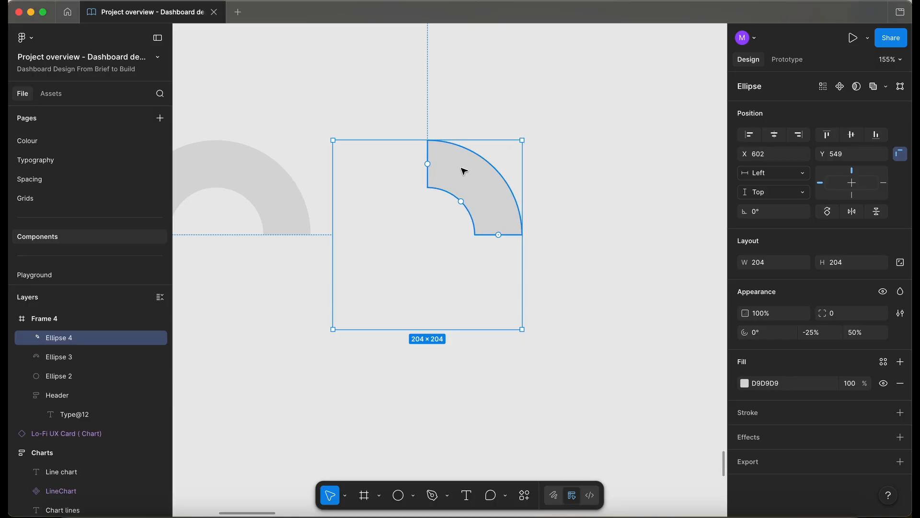
key(super+d)
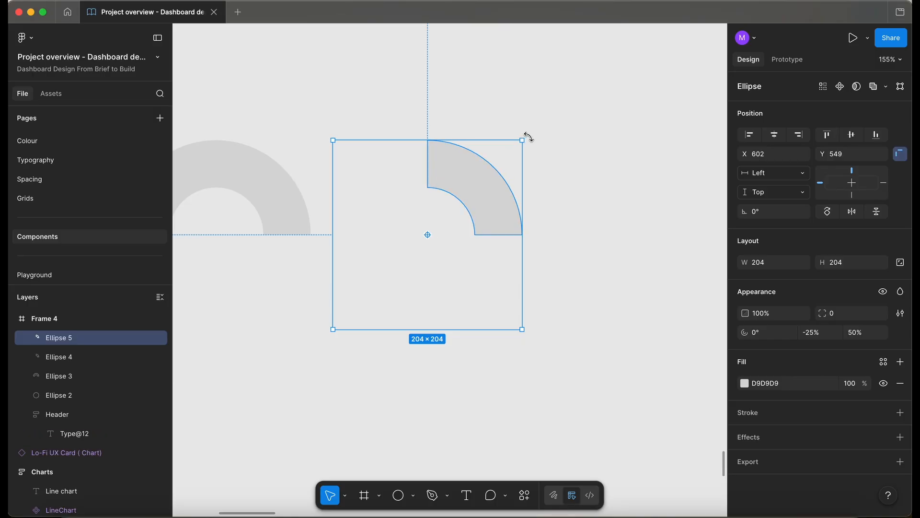
drag(528, 137, 473, 273)
scroll(473, 273, up, 3)
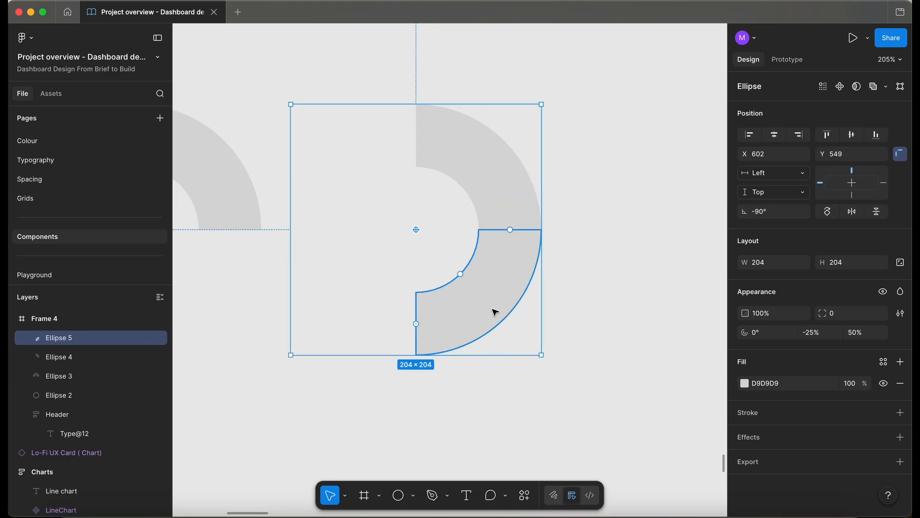
Complete the ring by duplicating the quarter segment twice, flipping one copy horizontally and the other vertically
key(super+d)
key(shift+h)
key(super+d)
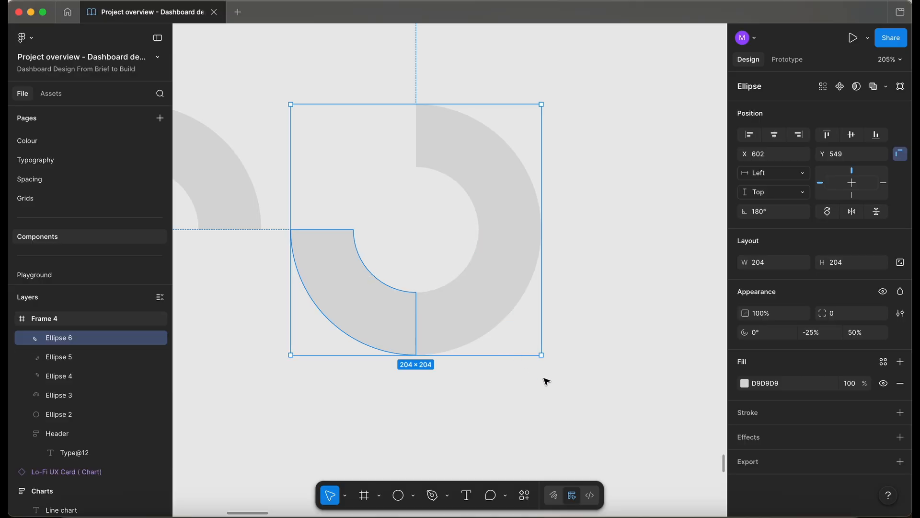
key(shift+v)
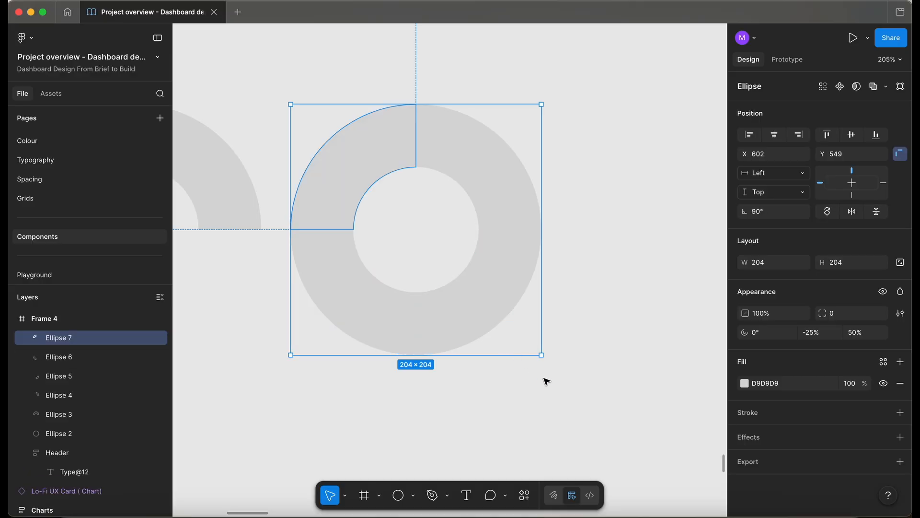
Recolour the ring's upper-right quarter DED0D0, its lower-left quarter B09494 and its upper-left quarter dark grey
click(495, 207)
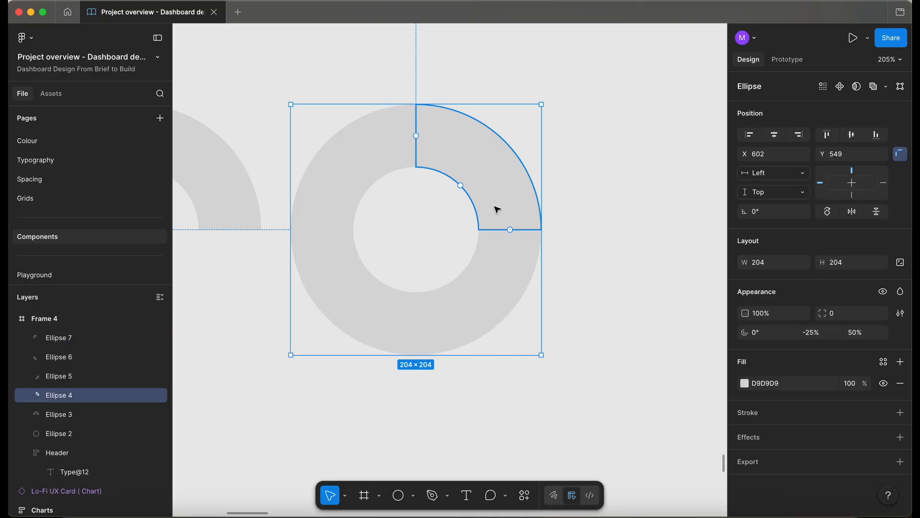
click(744, 384)
drag(603, 263, 602, 263)
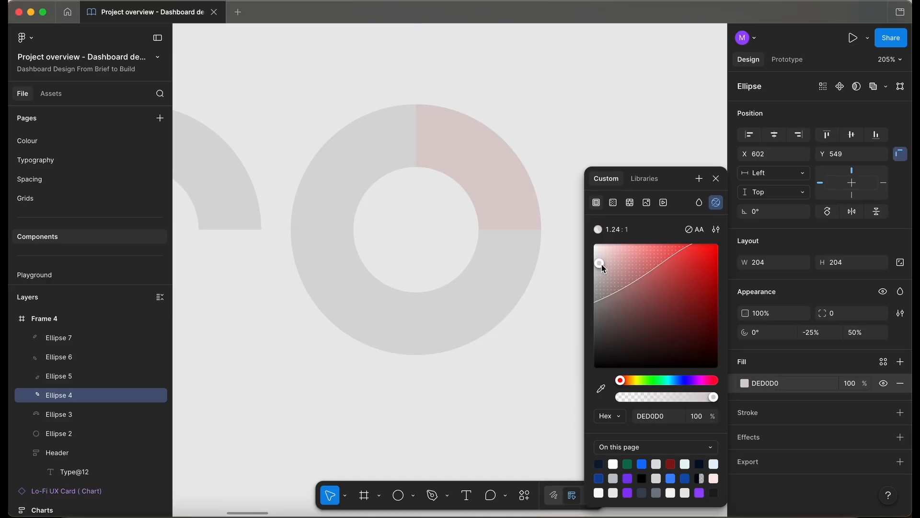
click(457, 305)
click(353, 300)
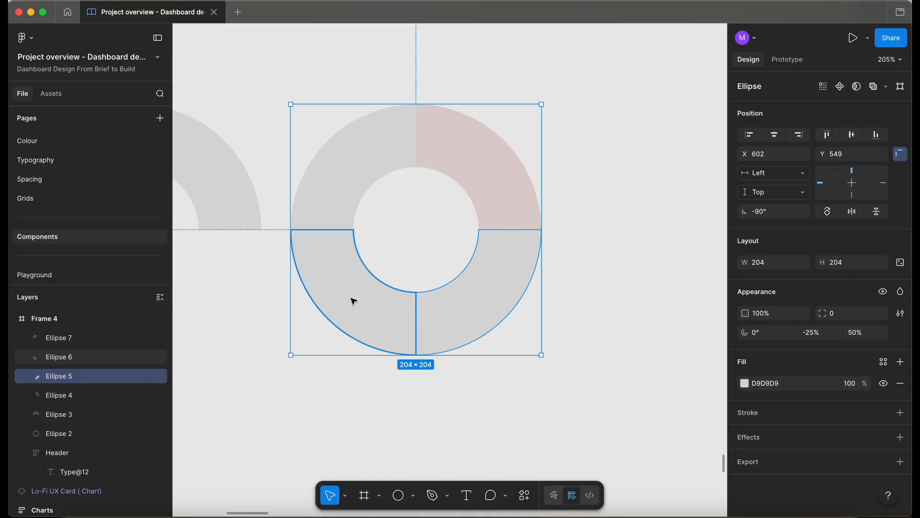
click(744, 383)
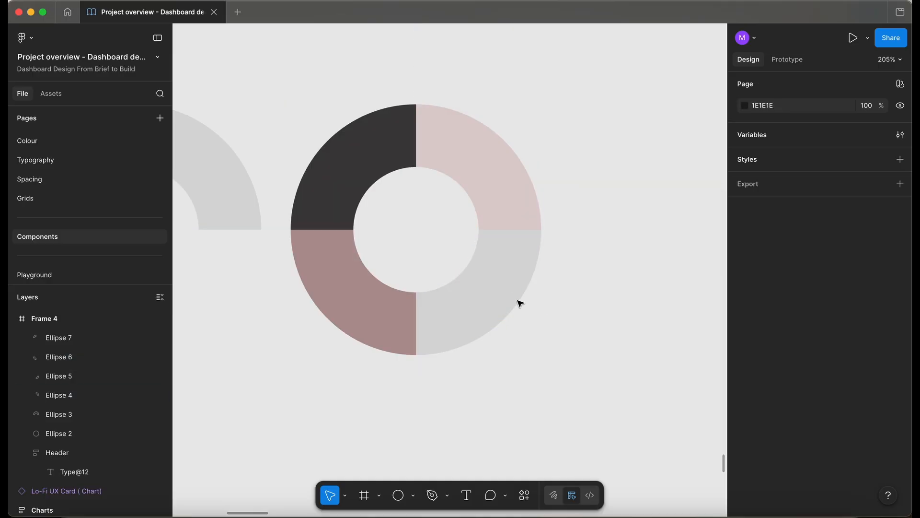
Halve the sweep of the ring's lower-left segment to -12.5%
click(496, 288)
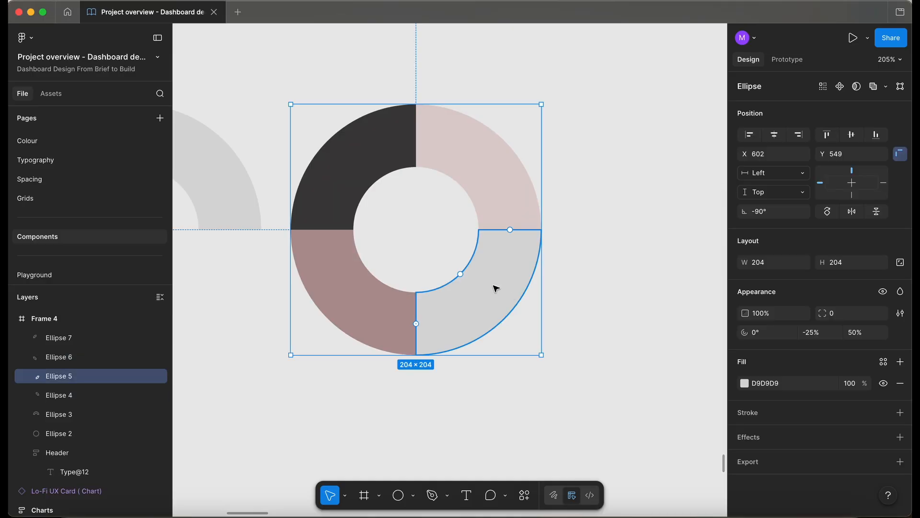
click(373, 298)
scroll(373, 297, left, 3)
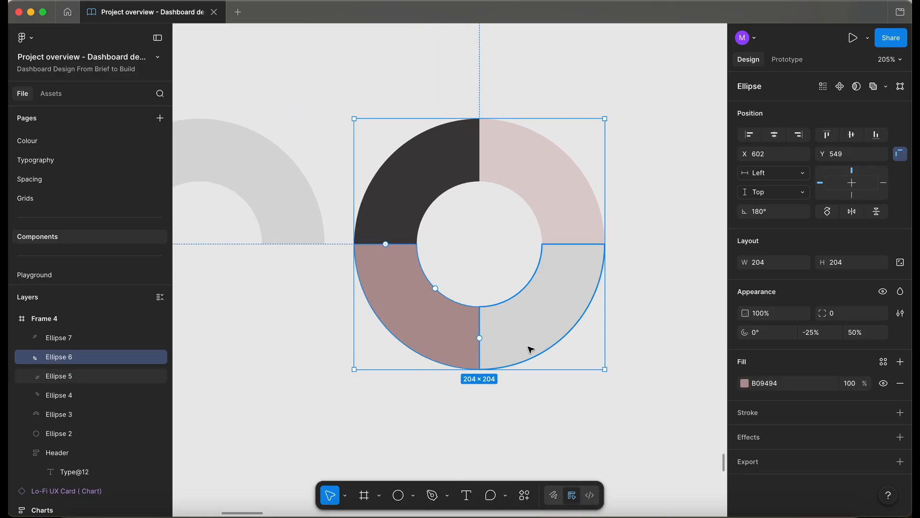
click(828, 333)
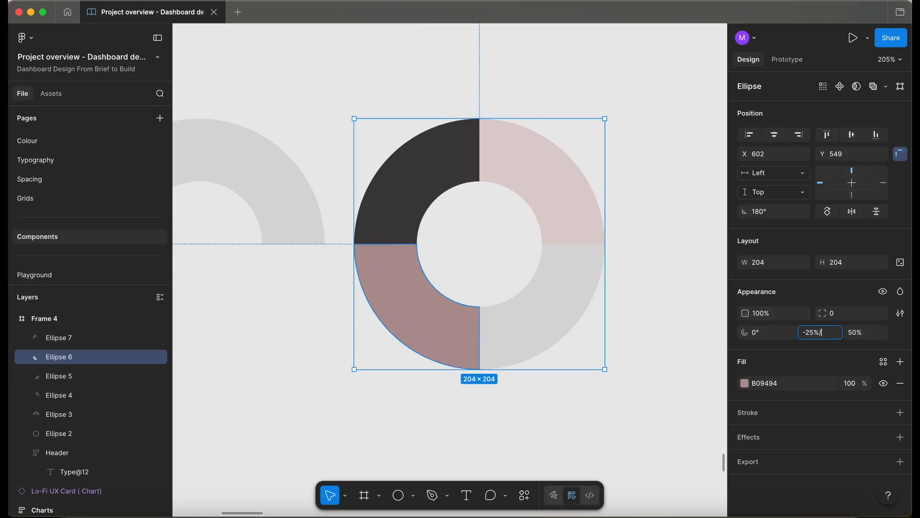
text(/2)
key(Return)
Duplicate the shortened segment and rotate the copy to -135° so it fills the gap in the ring
scroll(374, 304, up, 3)
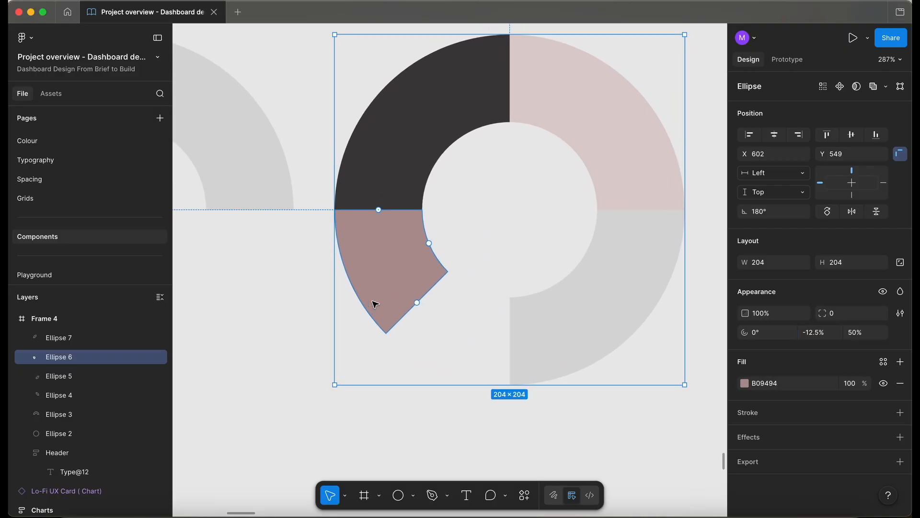
key(super+d)
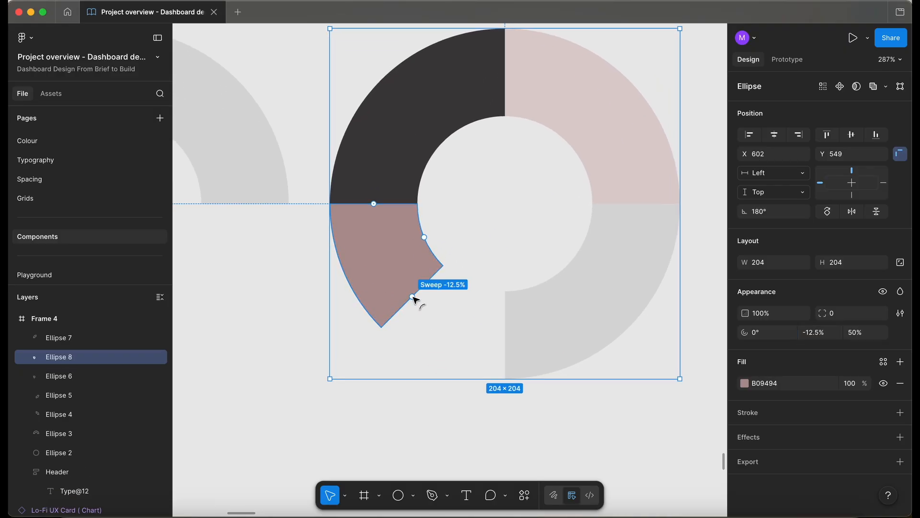
mouse_move(326, 385)
mouse_down()
mouse_move(380, 410)
mouse_move(340, 383)
mouse_up()
click(340, 383)
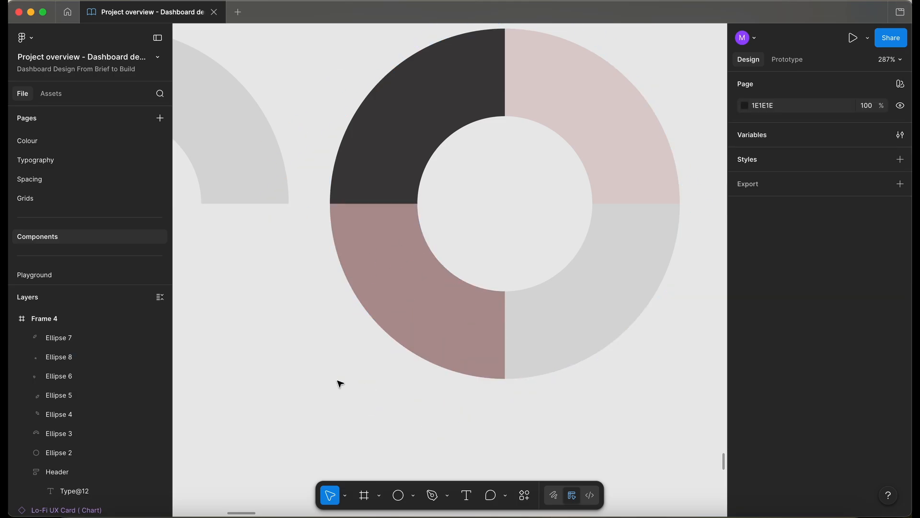
Give the new bottom segment a lighter pink fill to set it apart from its neighbour
click(415, 345)
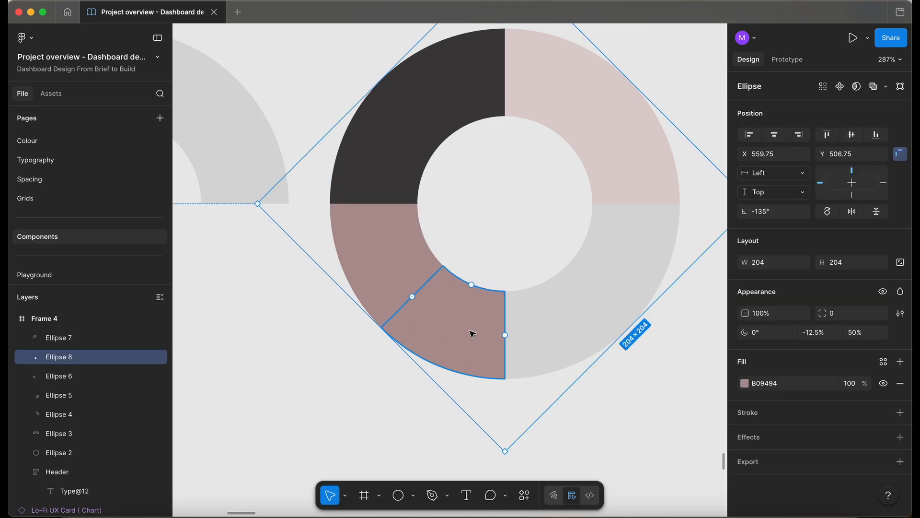
click(745, 383)
drag(613, 282, 613, 269)
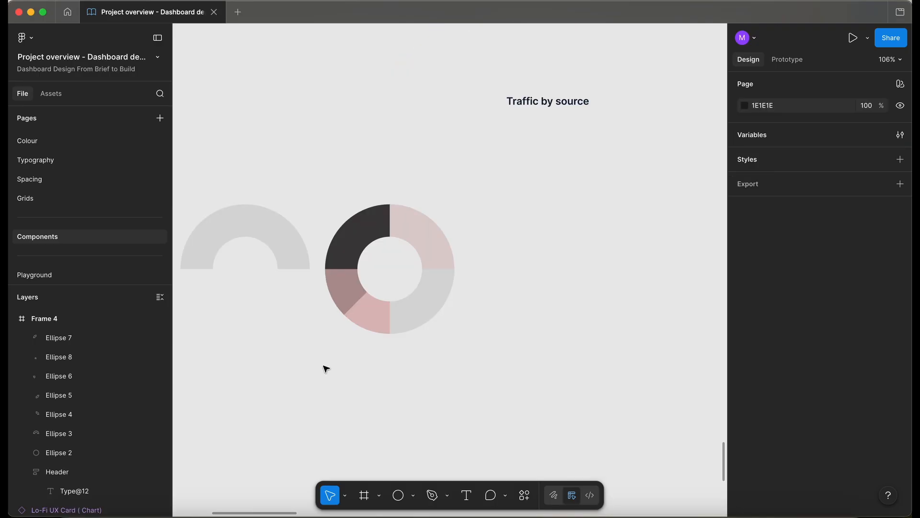
Duplicate the complete five-segment donut and place the copy below the "Traffic by source" title at about X 962, Y 549
scroll(439, 378, down, 5)
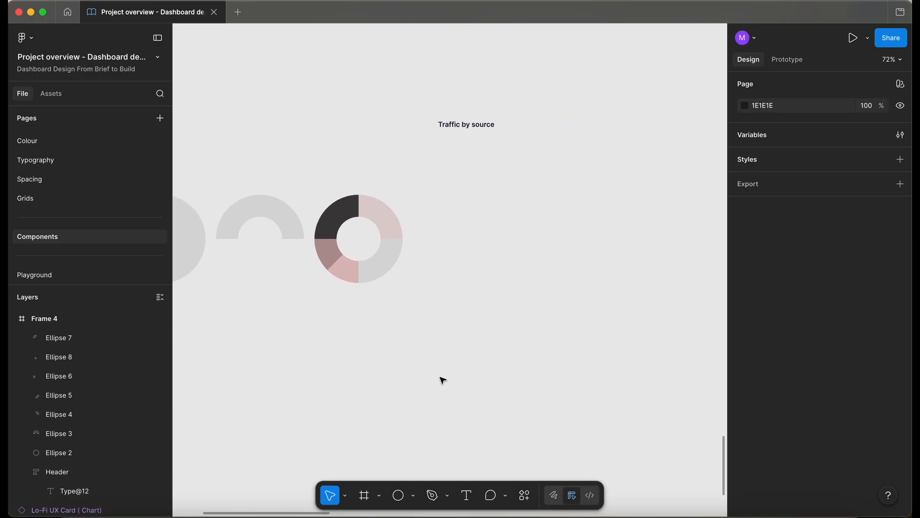
drag(448, 310, 494, 219)
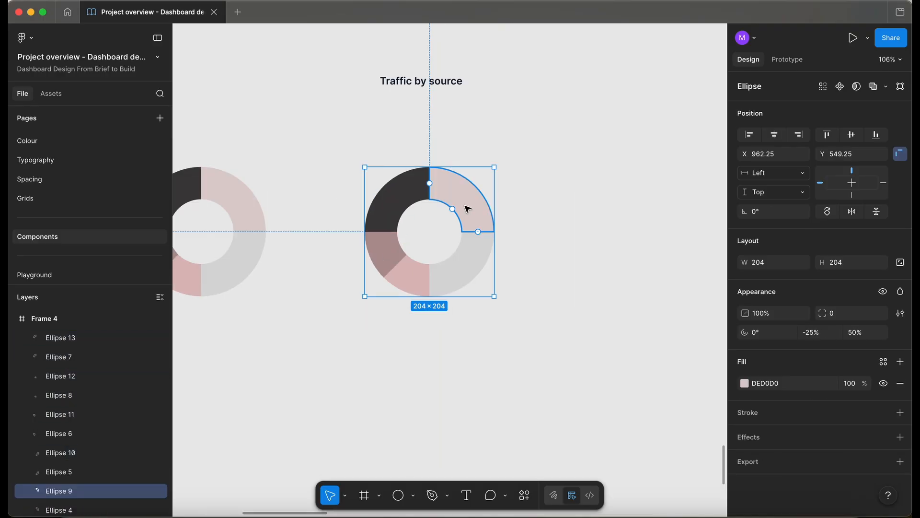
Flatten each of the five arc segments in the copied donut below the "Traffic by source" title into a vector path
scroll(467, 209, up, 1)
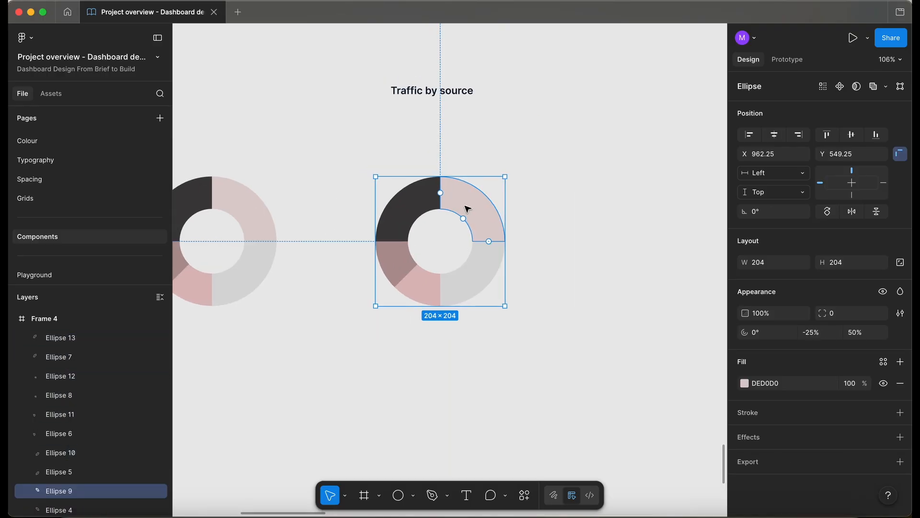
scroll(467, 209, up, 3)
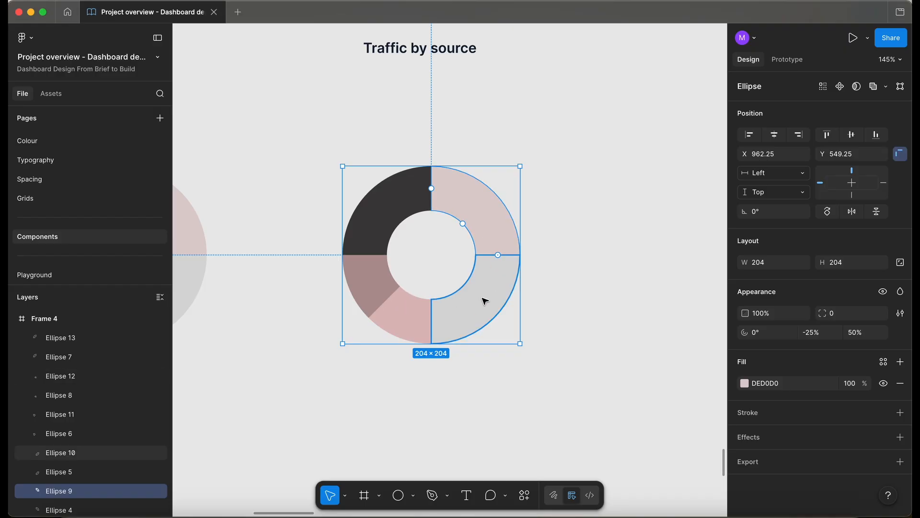
click(472, 309)
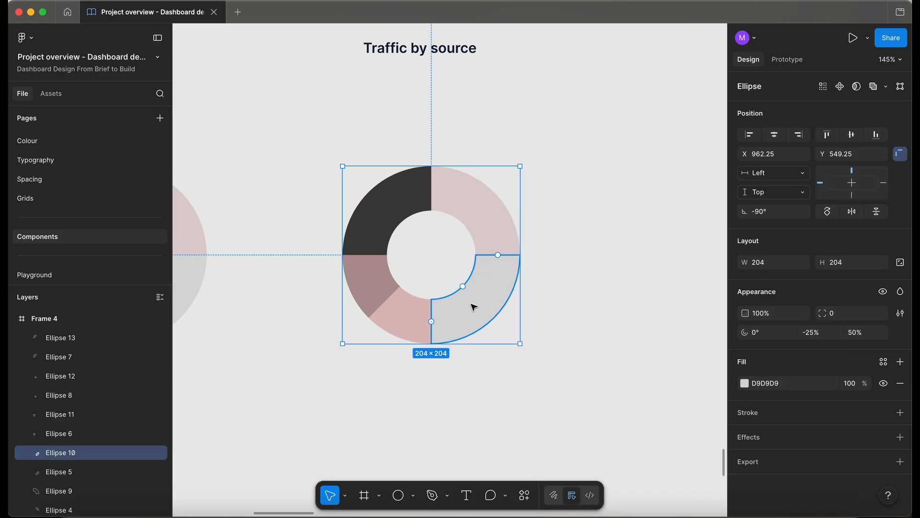
click(410, 310)
click(370, 269)
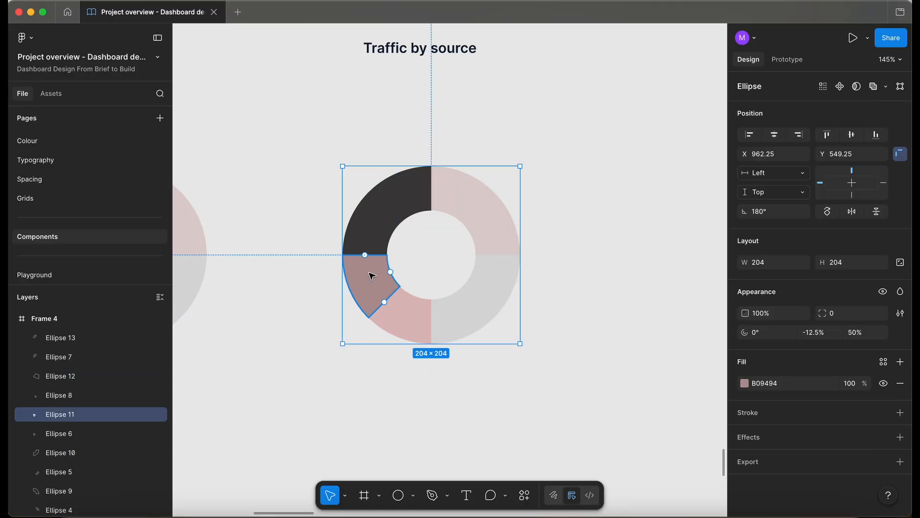
click(374, 220)
click(472, 207)
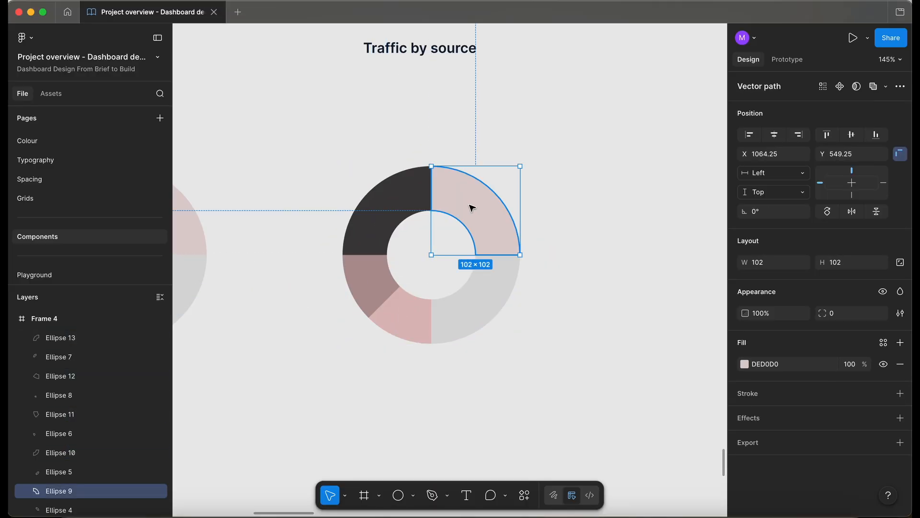
Group the five flattened donut segments and name the group "Segments"
click(611, 200)
drag(565, 363, 288, 110)
scroll(393, 196, down, 5)
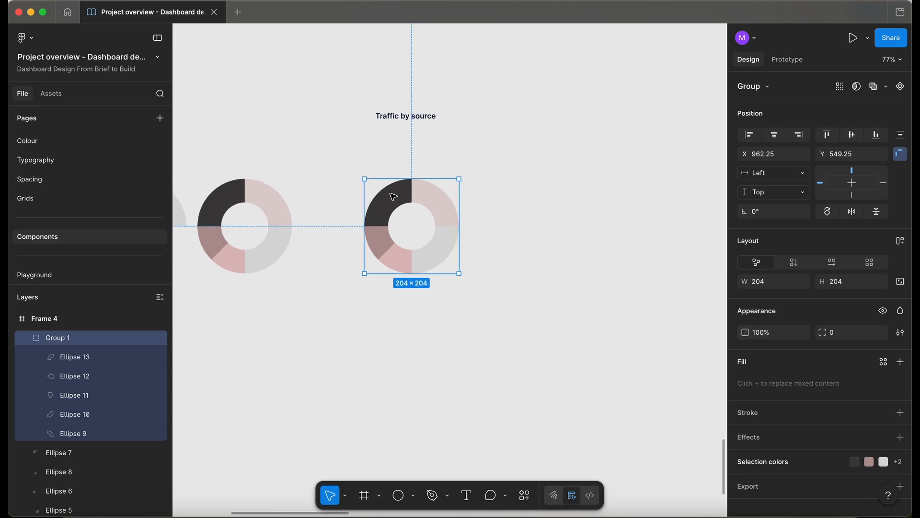
key(super+r)
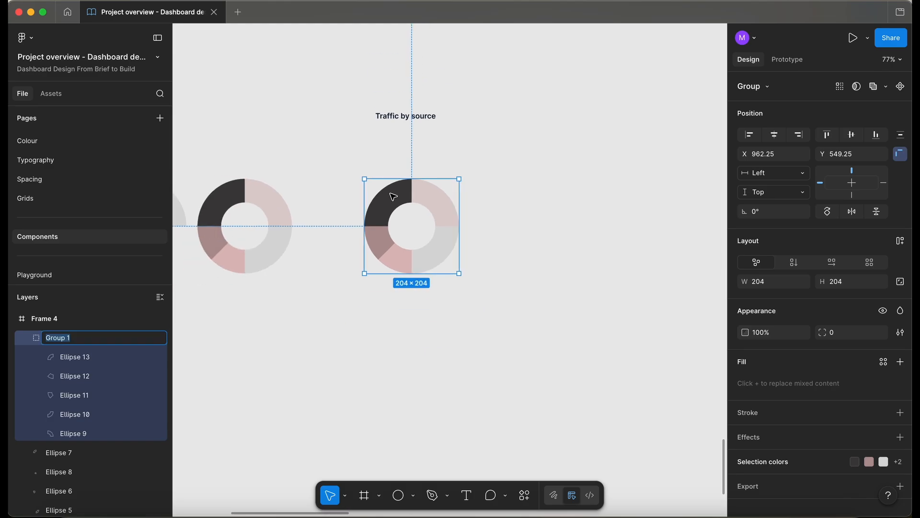
text(Segments)
key(Return)
Duplicate the Segments group to X 1192, Y 549 and move the "Traffic by source" header above the copy at X 1183, Y 405
scroll(364, 224, down, 5)
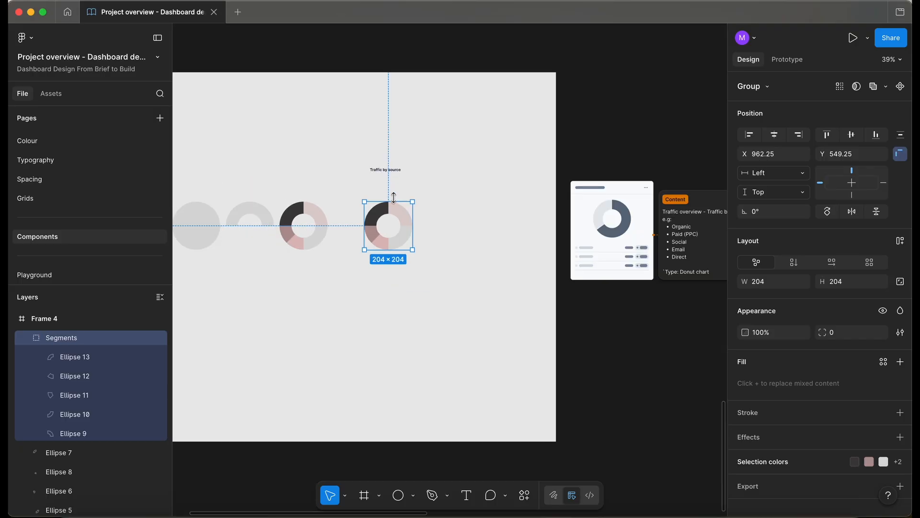
drag(382, 206, 438, 211)
scroll(438, 210, up, 5)
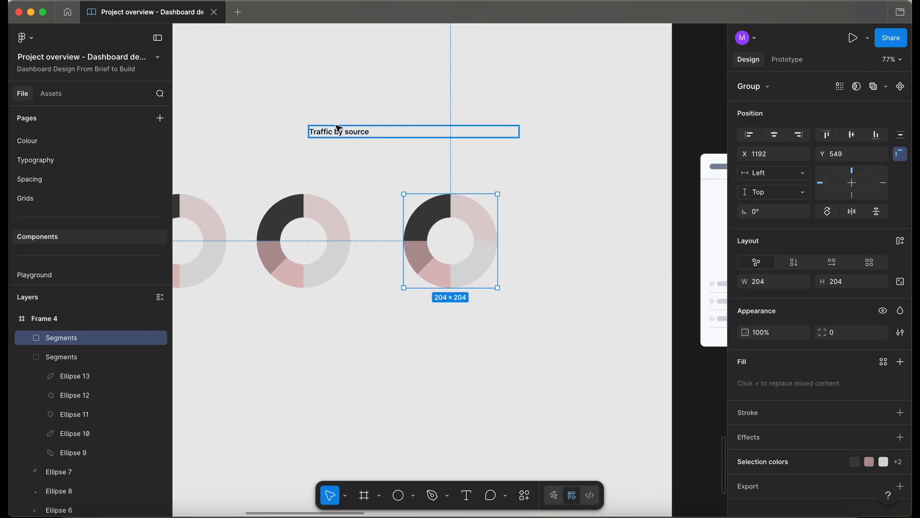
click(416, 132)
drag(415, 132, 431, 132)
scroll(431, 132, down, 8)
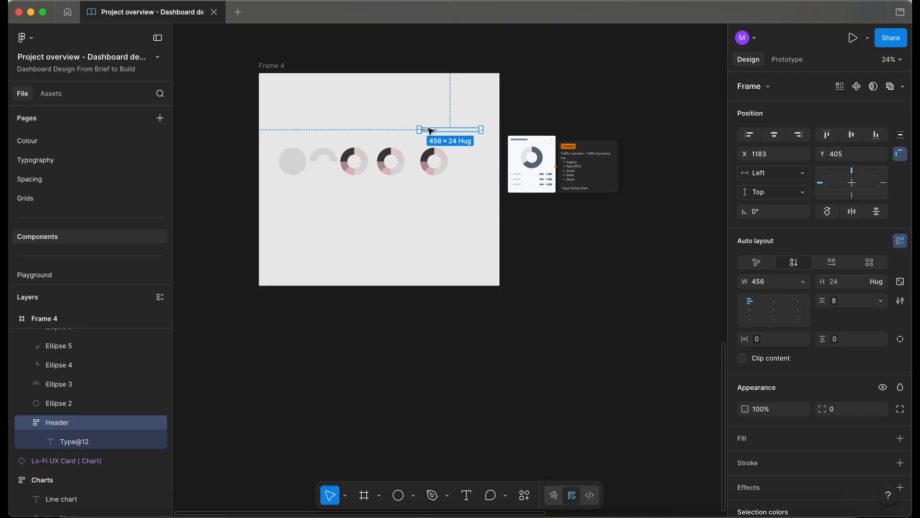
Move the wireframe card and its content note farther from Frame 4 and widen the frame to 2382
drag(520, 147, 611, 147)
click(482, 147)
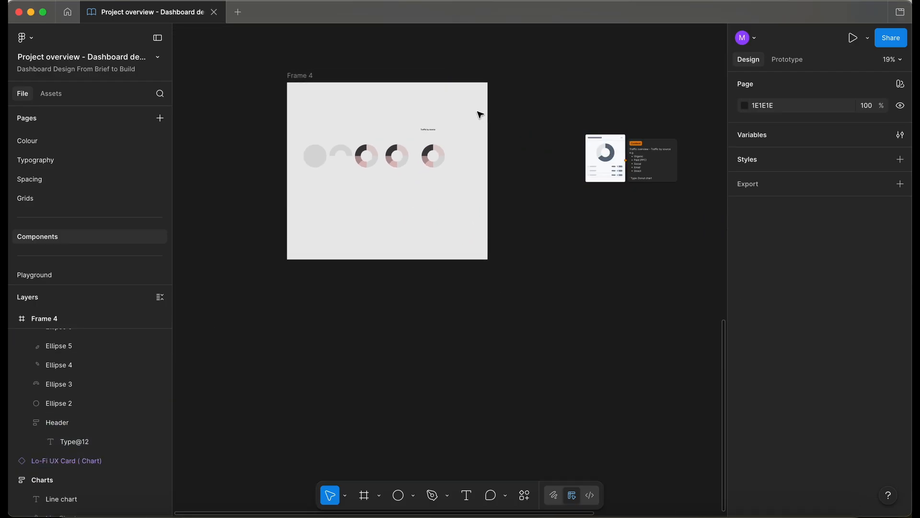
click(473, 88)
scroll(431, 139, up, 7)
scroll(468, 174, down, 5)
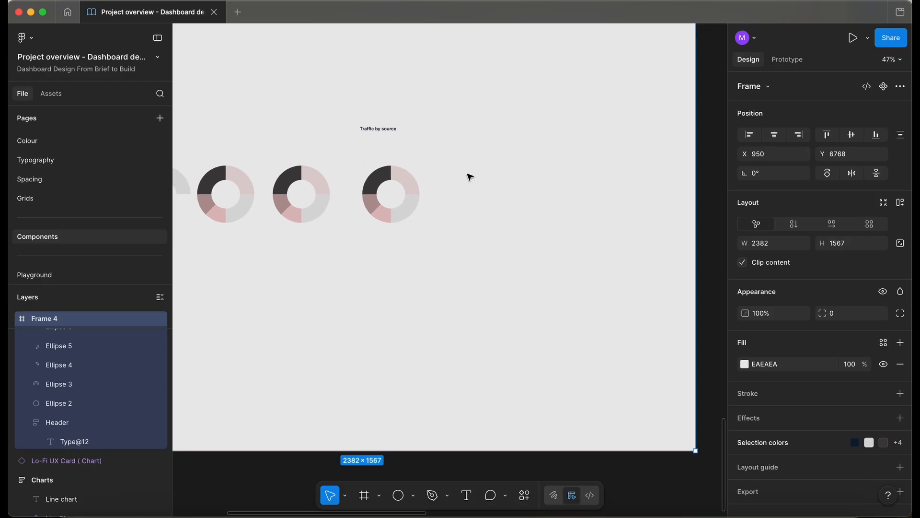
key(Escape)
Move Frame 4 down to Y 7044 to make room beneath the Charts frame
scroll(395, 232, up, 5)
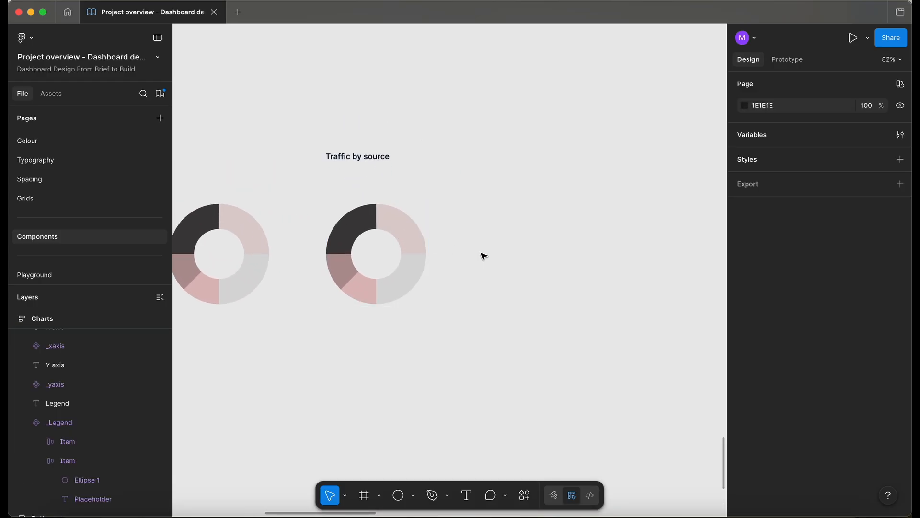
scroll(484, 256, down, 5)
scroll(484, 256, up, 5)
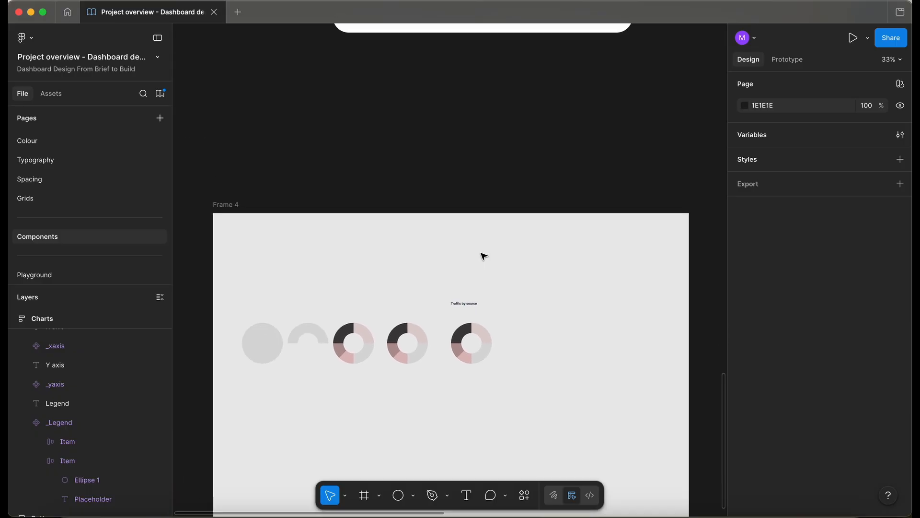
scroll(425, 144, up, 5)
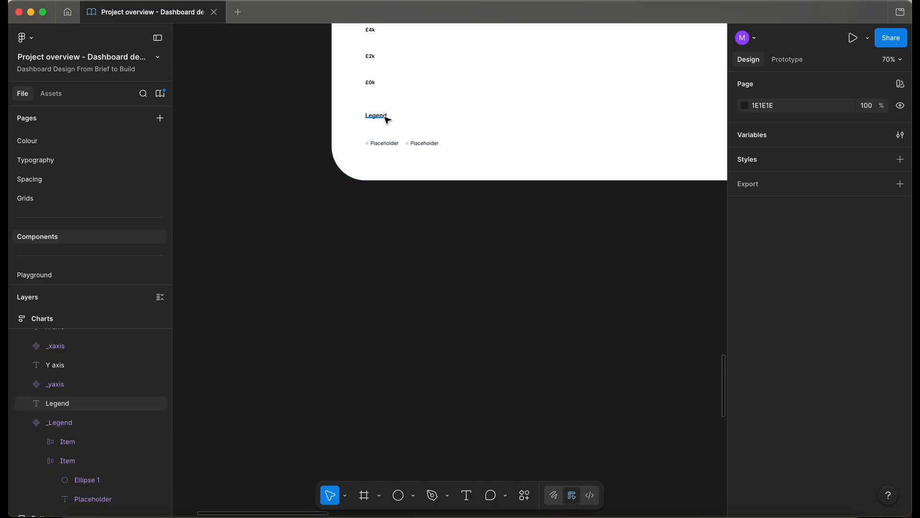
scroll(388, 120, down, 5)
scroll(387, 121, up, 5)
scroll(384, 117, down, 5)
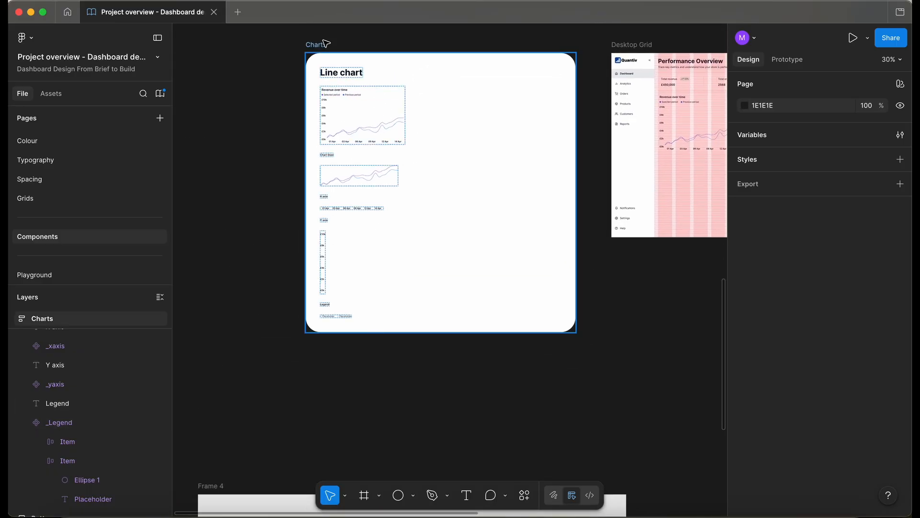
drag(197, 316, 199, 366)
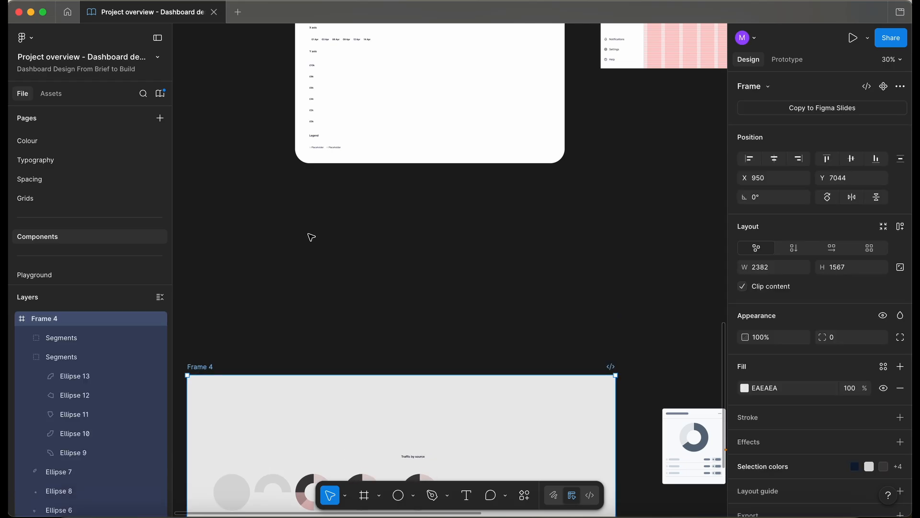
scroll(309, 237, up, 5)
scroll(309, 65, down, 5)
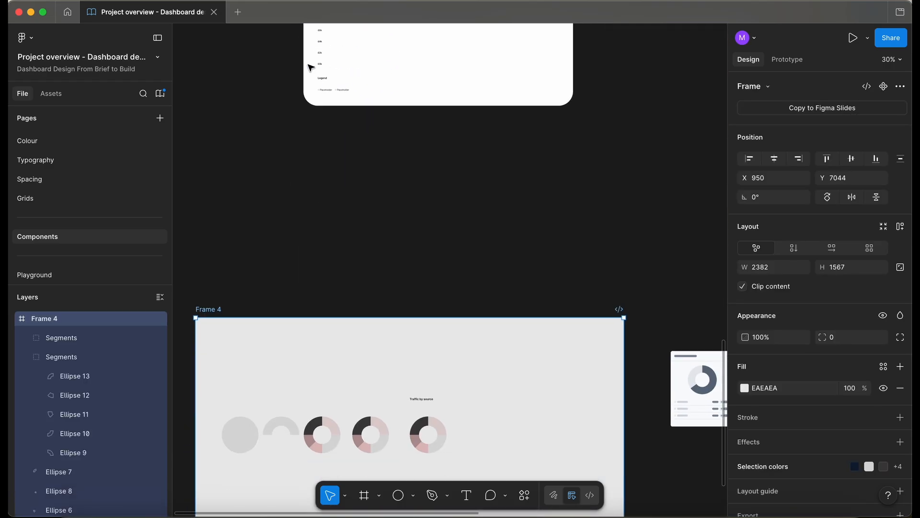
Create a separate 1500-wide "Chart legend" section frame with 80 corner radius below the Charts frame, holding a "Chart legend" title and the legend component
key(f)
drag(304, 127, 558, 247)
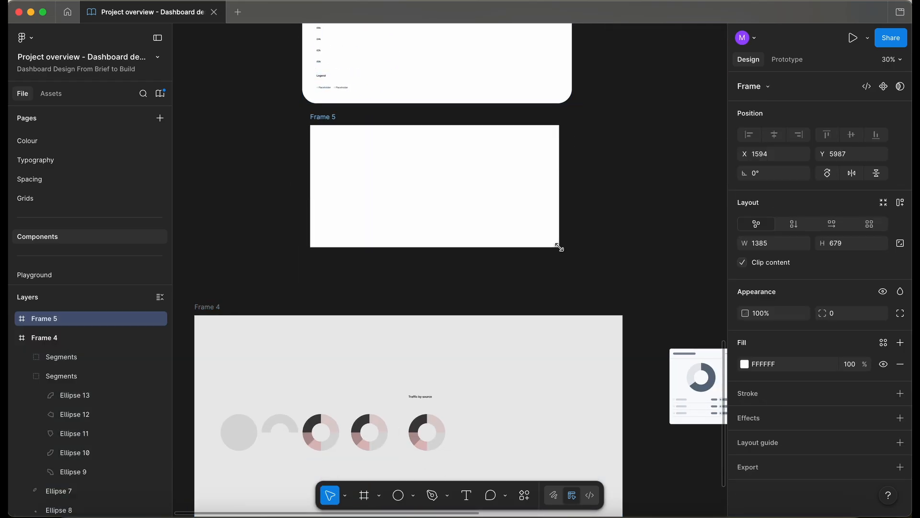
scroll(335, 146, up, 3)
scroll(337, 148, up, 3)
scroll(337, 148, down, 5)
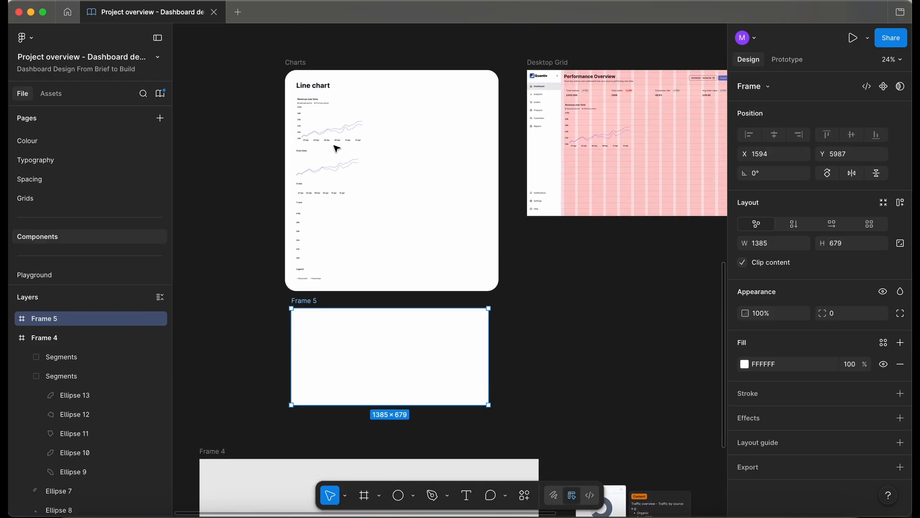
scroll(316, 124, up, 1)
click(290, 108)
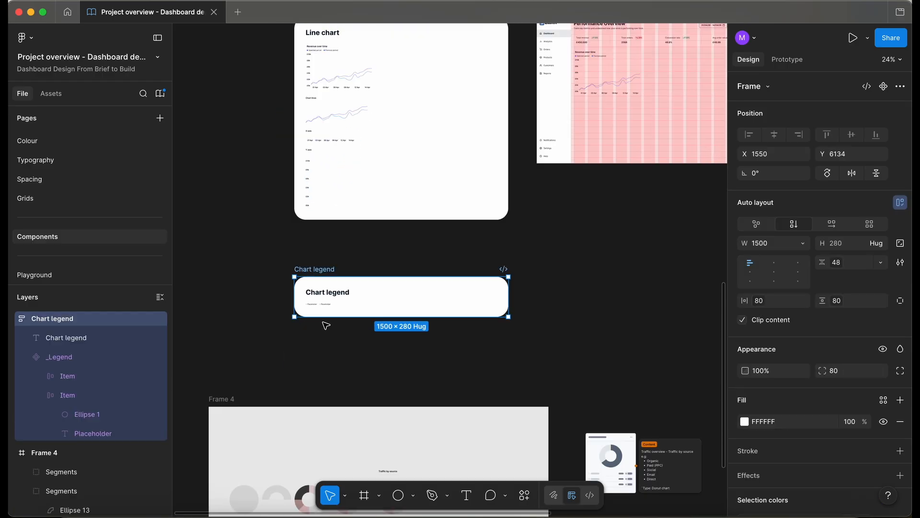
scroll(324, 324, down, 3)
scroll(325, 325, up, 4)
scroll(325, 325, up, 3)
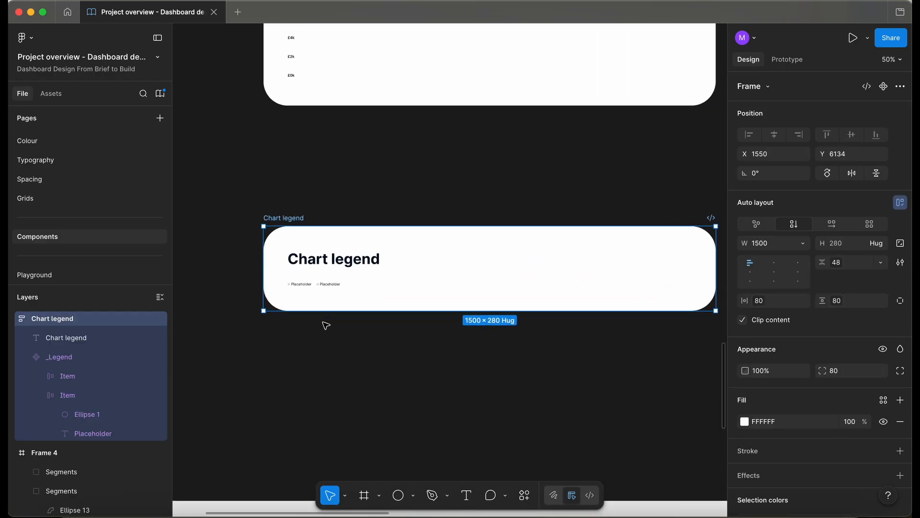
Duplicate the _Legend component inside the Chart legend frame and detach the copied instance
click(309, 289)
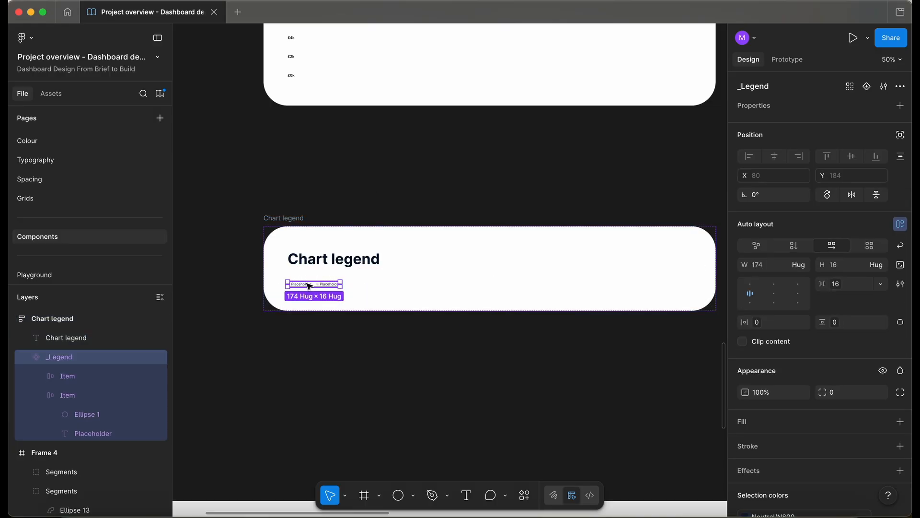
scroll(309, 288, up, 3)
key(super+d)
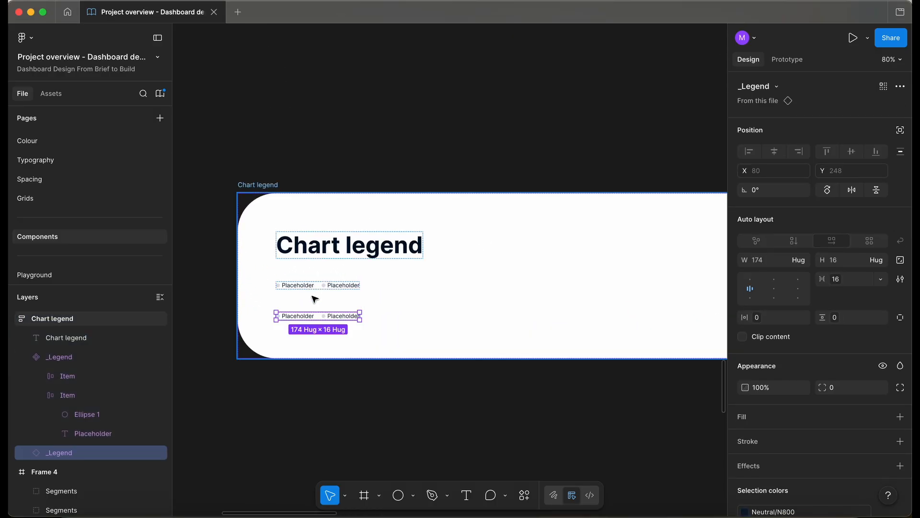
right_click(320, 316)
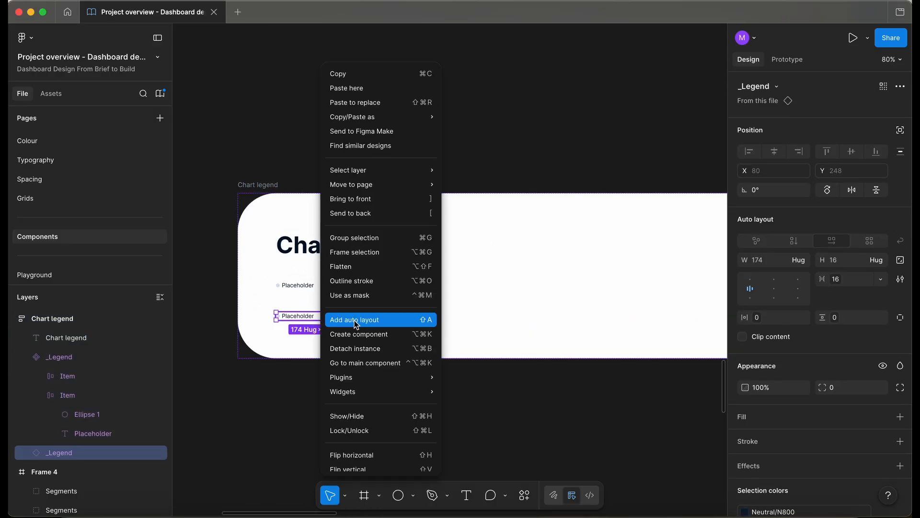
click(366, 349)
Rename the original legend component "Horizontal" and the detached copy "Vertical"
click(295, 286)
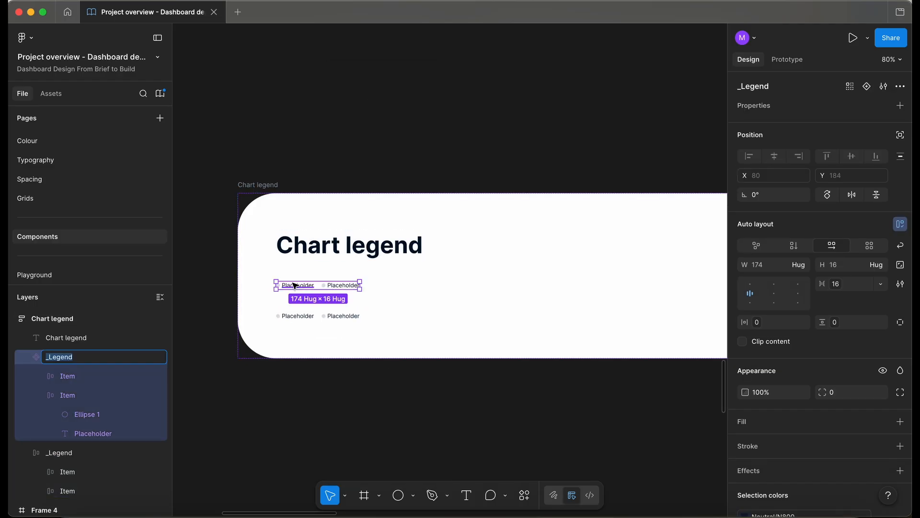
click(338, 314)
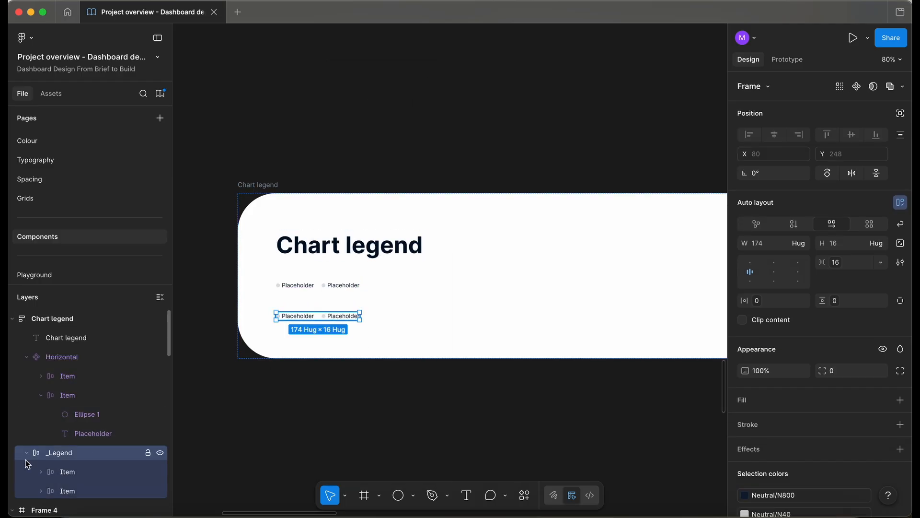
double_click(97, 448)
text(Vertical)
key(Return)
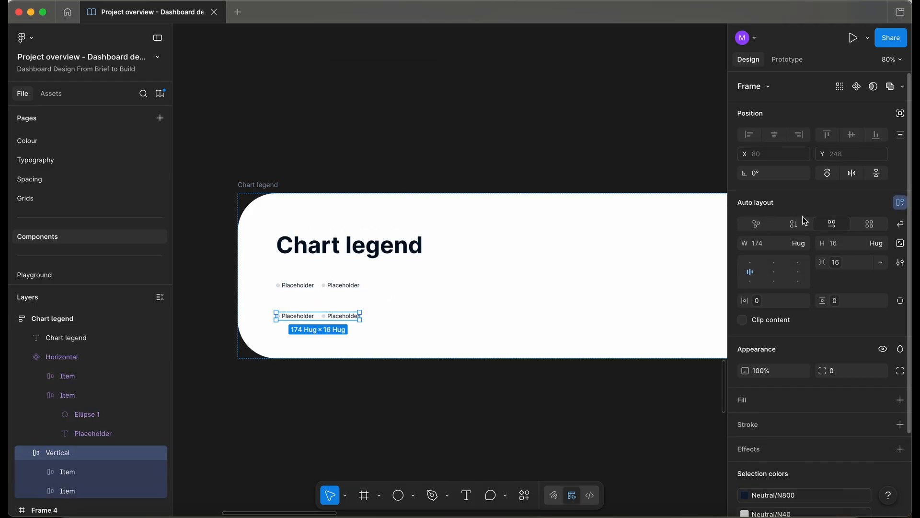
Switch the Vertical legend to a vertical auto layout and duplicate its placeholder item three times to make five items
click(794, 224)
scroll(286, 307, up, 3)
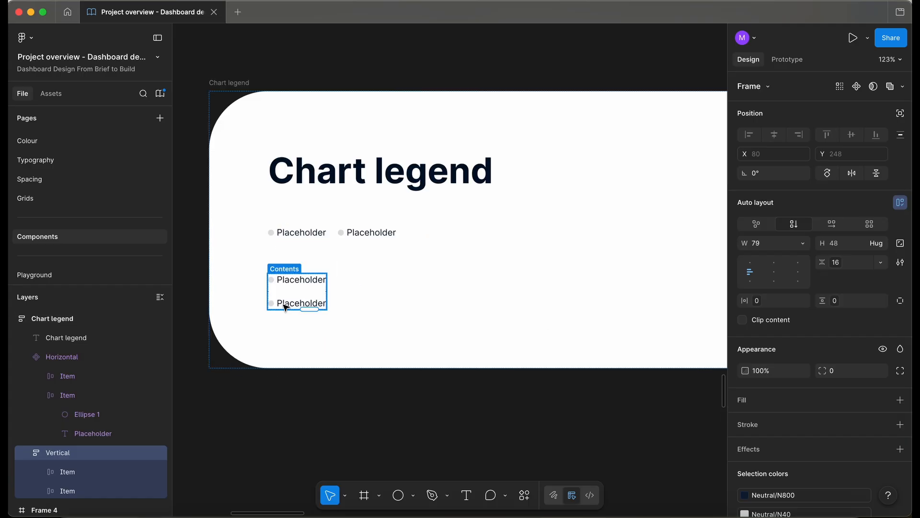
click(286, 307)
key(super+d)
key(super+d)
key(super+d)
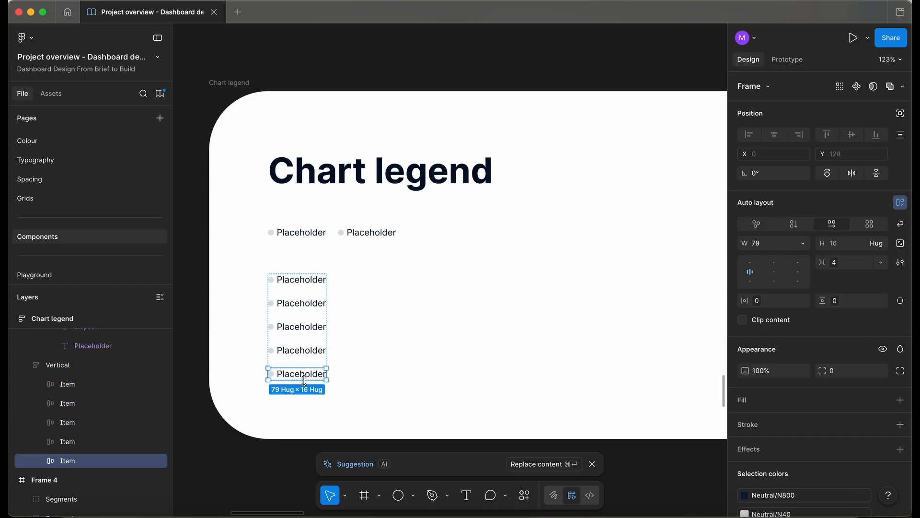
Turn the five-item Vertical legend into a component
scroll(304, 380, down, 1)
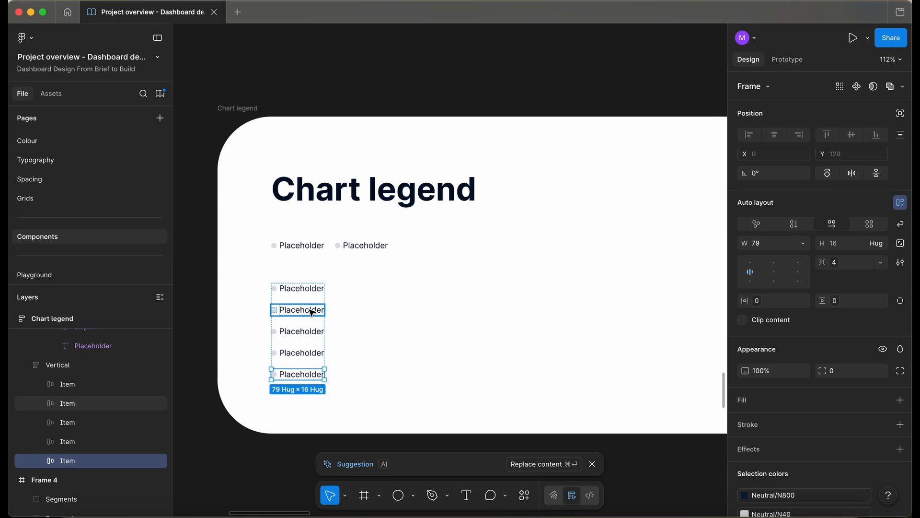
scroll(245, 386, down, 1)
scroll(246, 386, down, 2)
click(245, 385)
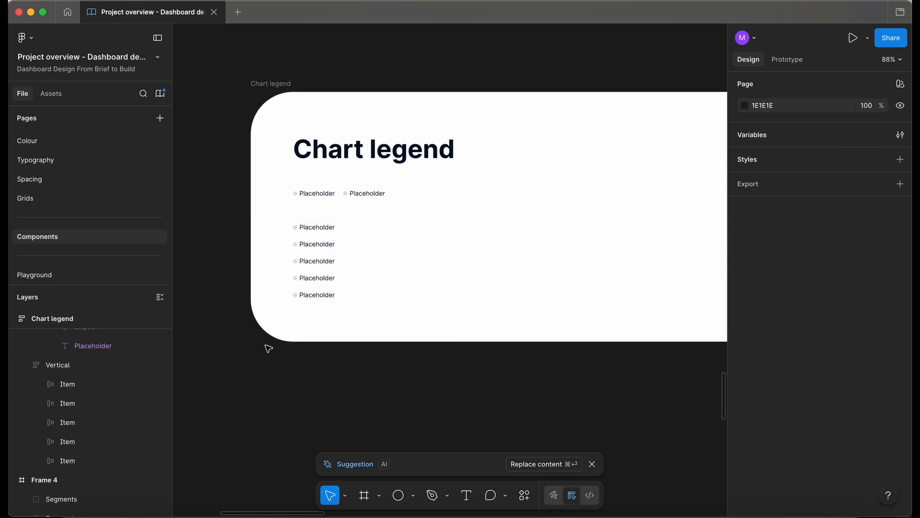
click(305, 269)
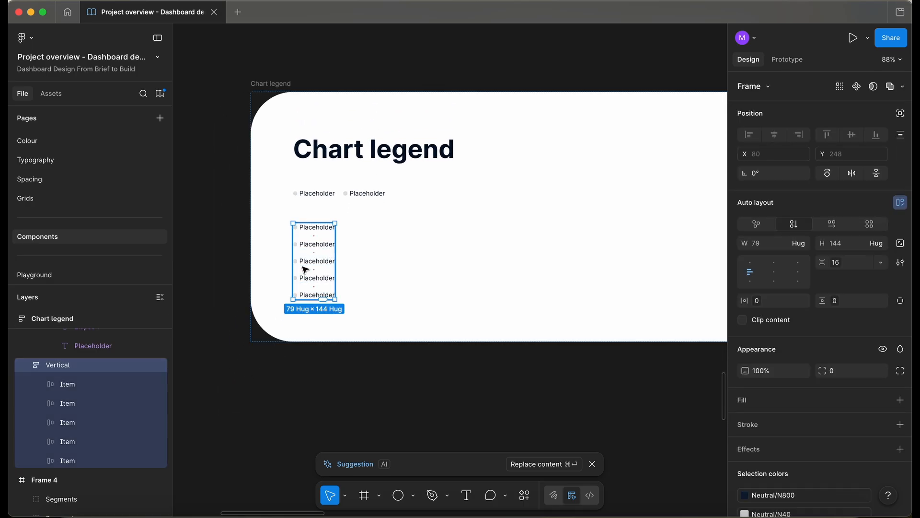
key(super+alt+k)
click(376, 377)
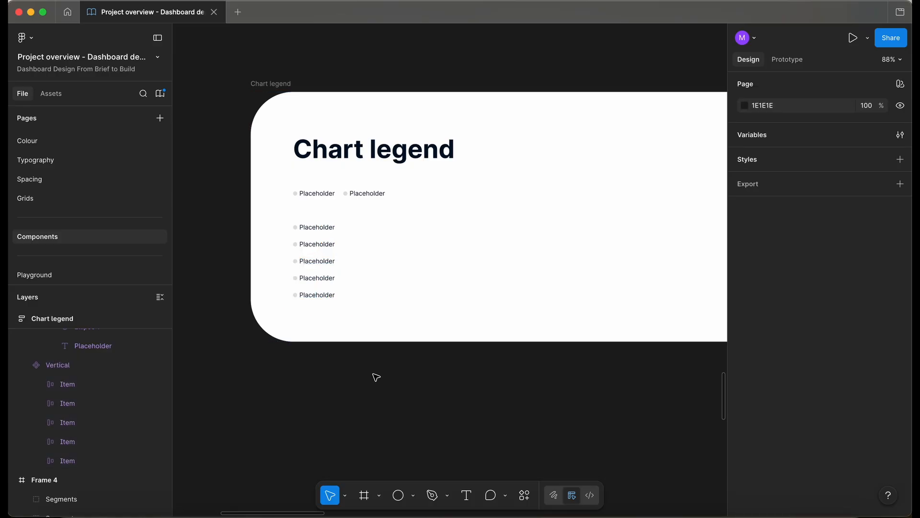
Combine the Horizontal and Vertical legend components as variants and name the component set "Chart legend"
click(321, 278)
shift+click(344, 195)
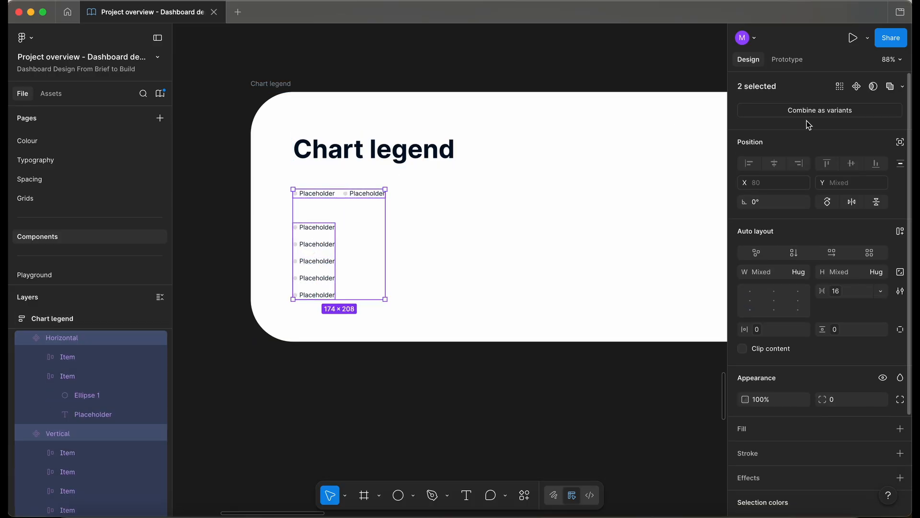
click(815, 109)
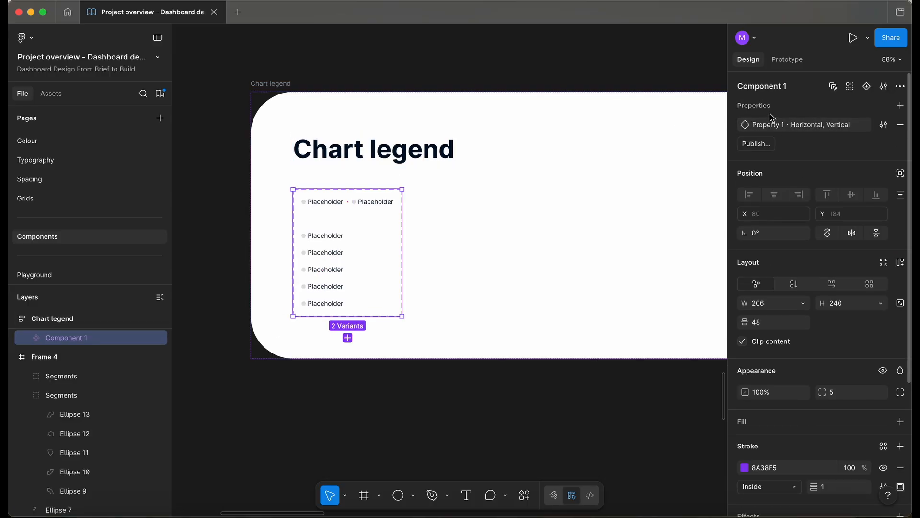
click(773, 87)
text(Chart)
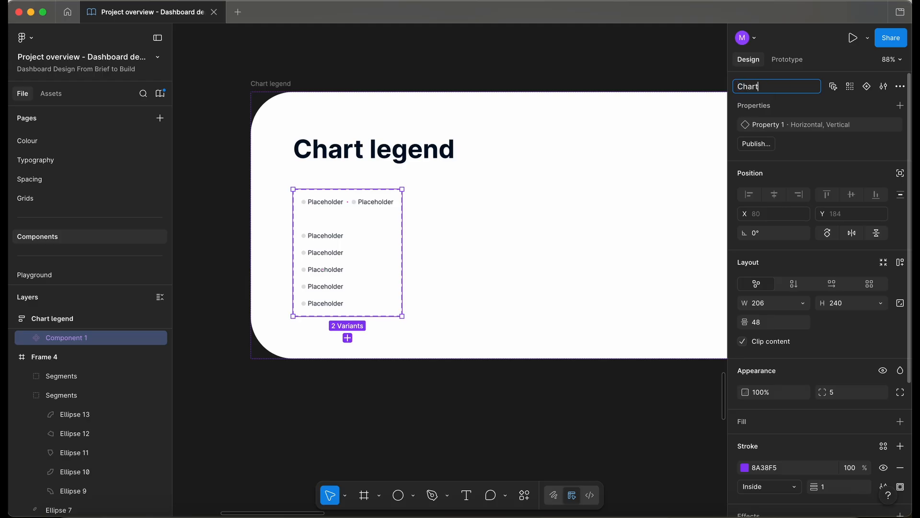
text( legend)
Rename the Chart legend set's variant property to "Orientation"
double_click(767, 125)
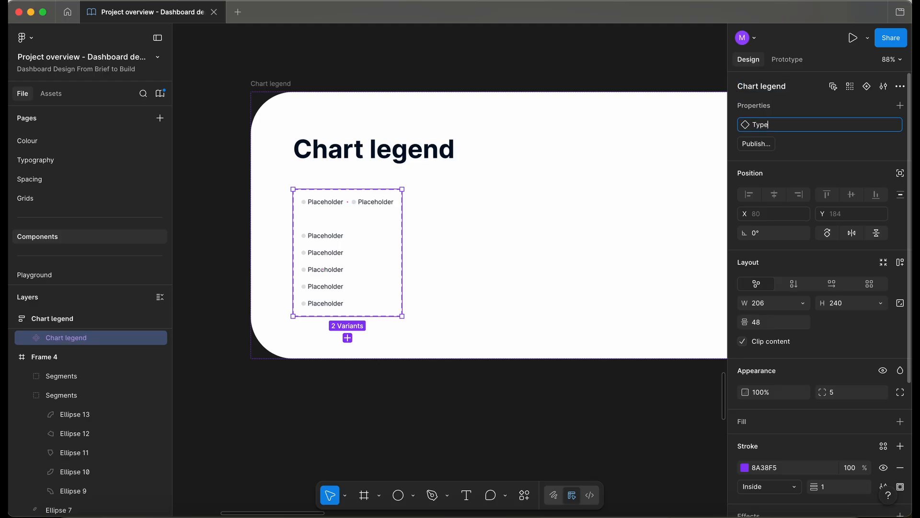
click(607, 296)
click(402, 233)
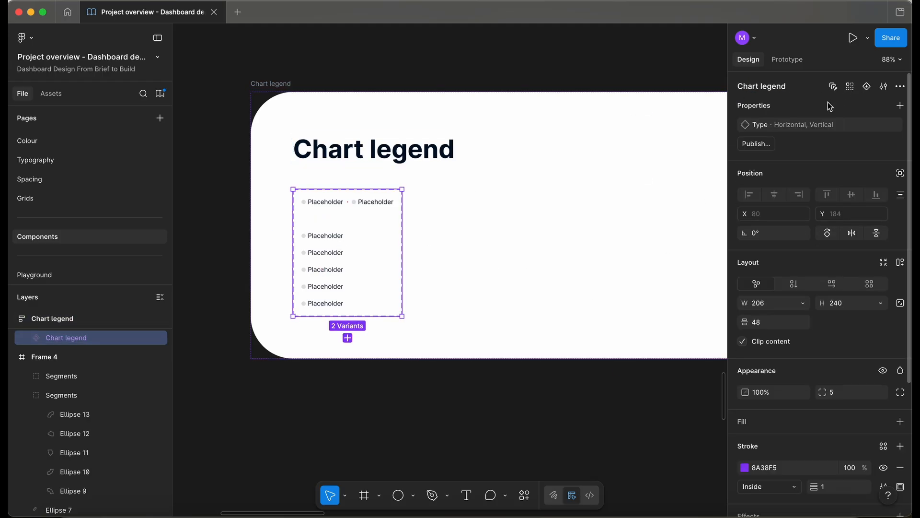
double_click(765, 125)
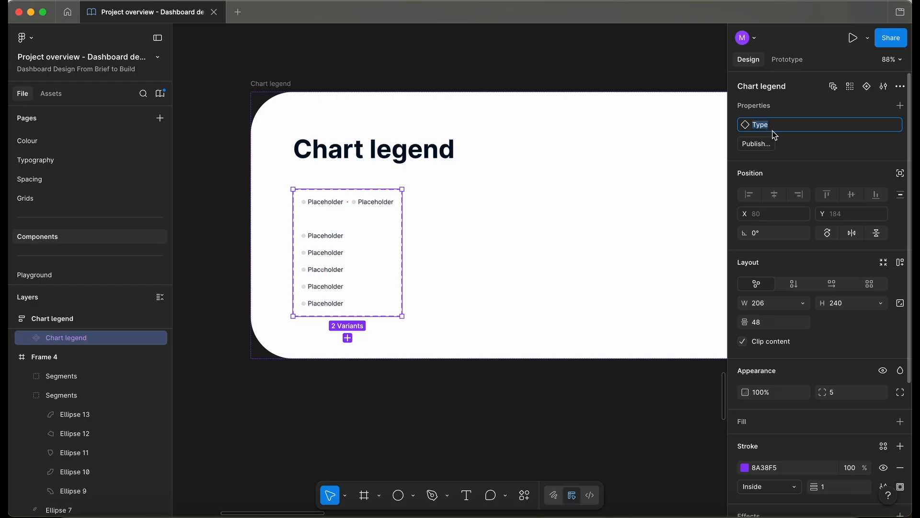
text(Orientation)
key(Return)
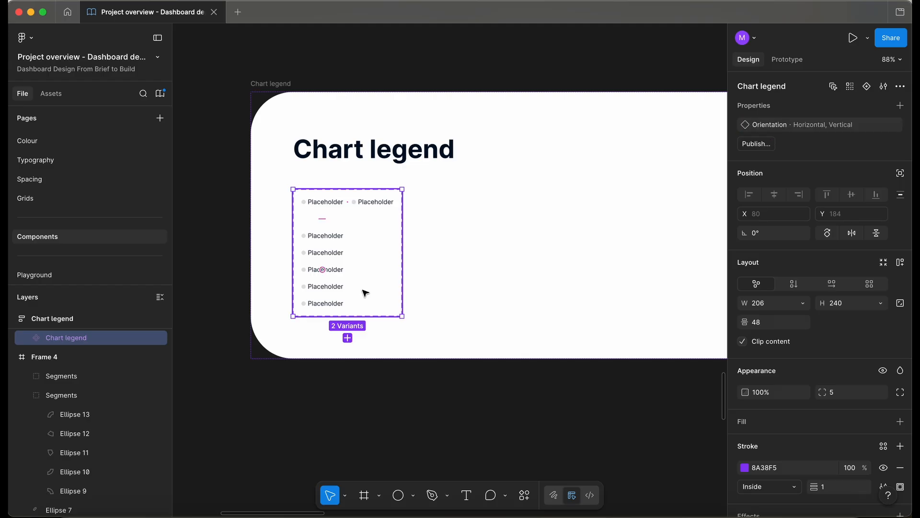
Apply vertical auto layout to the Chart legend set, using spacing variables for a 48 gap and 16 padding
key(shift+a)
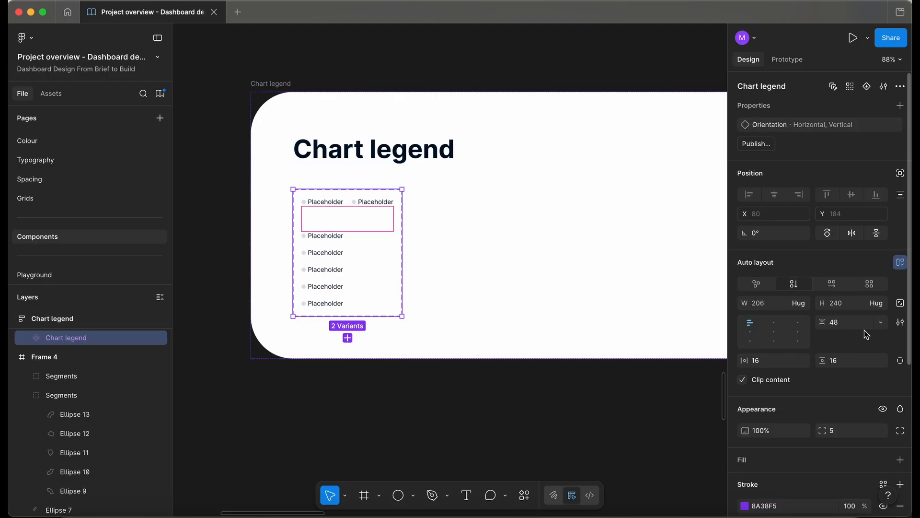
click(883, 325)
click(857, 363)
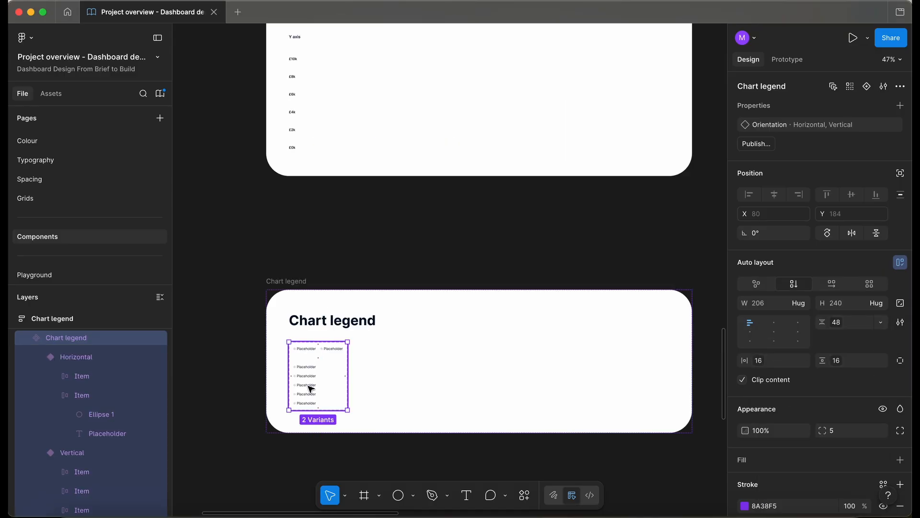
Copy the Vertical legend variant and place an instance of it beside the "Traffic by source" donut chart
click(310, 387)
scroll(310, 388, down, 5)
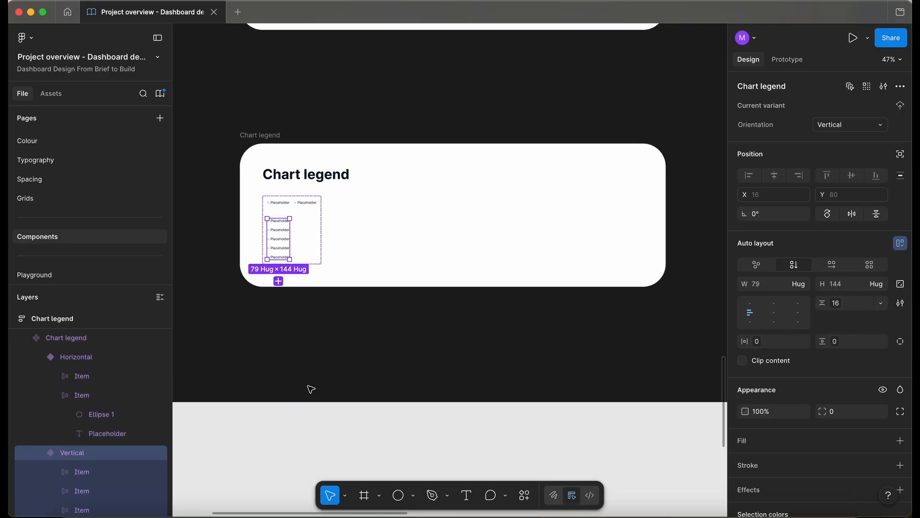
scroll(310, 388, down, 4)
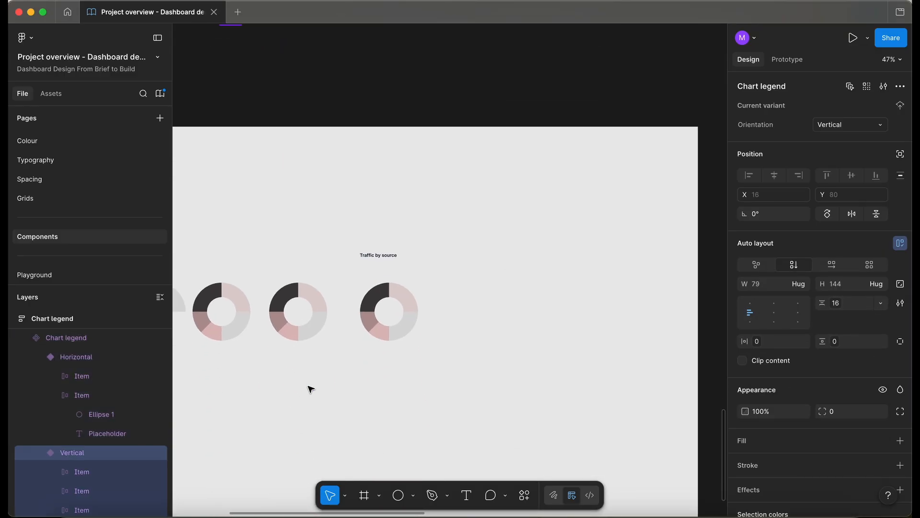
click(434, 288)
scroll(434, 288, up, 5)
key(super+v)
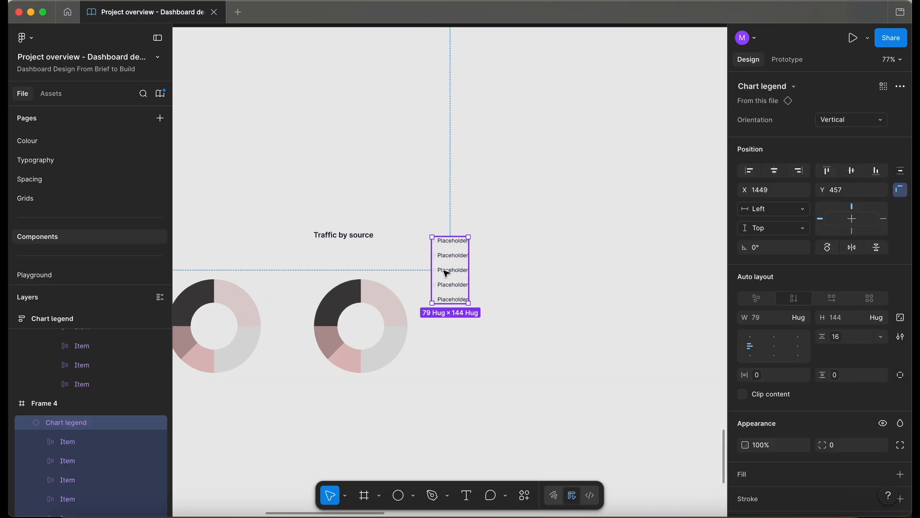
drag(445, 270, 434, 329)
Move the Lo-Fi UX Card donut wireframe onto the working frame, above and beside the Traffic by source chart
scroll(248, 161, down, 4)
scroll(249, 161, right, 3)
scroll(248, 161, left, 2)
scroll(292, 190, right, 3)
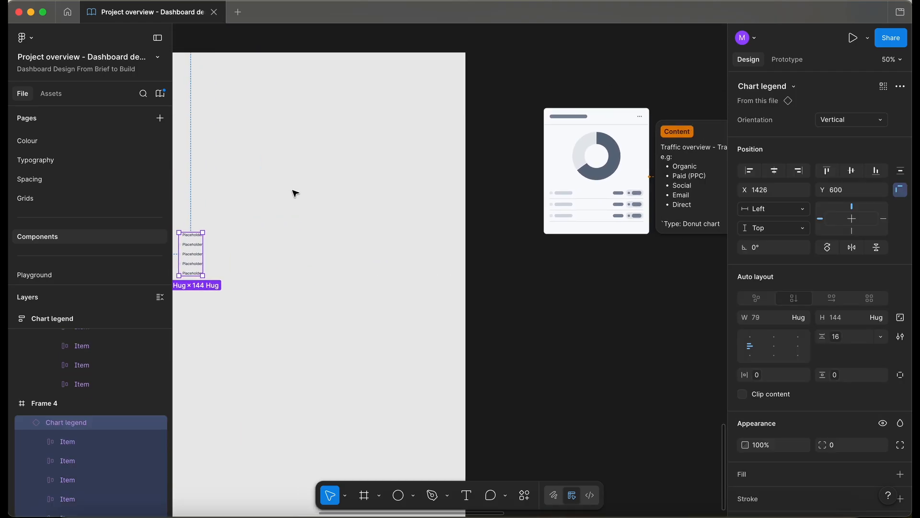
drag(548, 163, 297, 127)
scroll(296, 127, left, 4)
scroll(296, 127, down, 1)
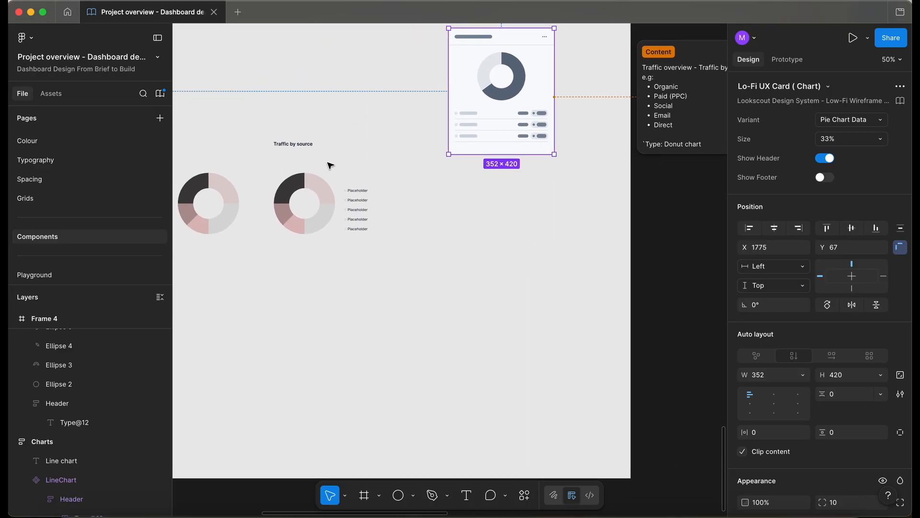
Relabel the five legend items Organic, PPC, Social, Email and Direct, and centre the legend vertically on the donut
double_click(360, 190)
key(BackSpace)
scroll(353, 199, right, 1)
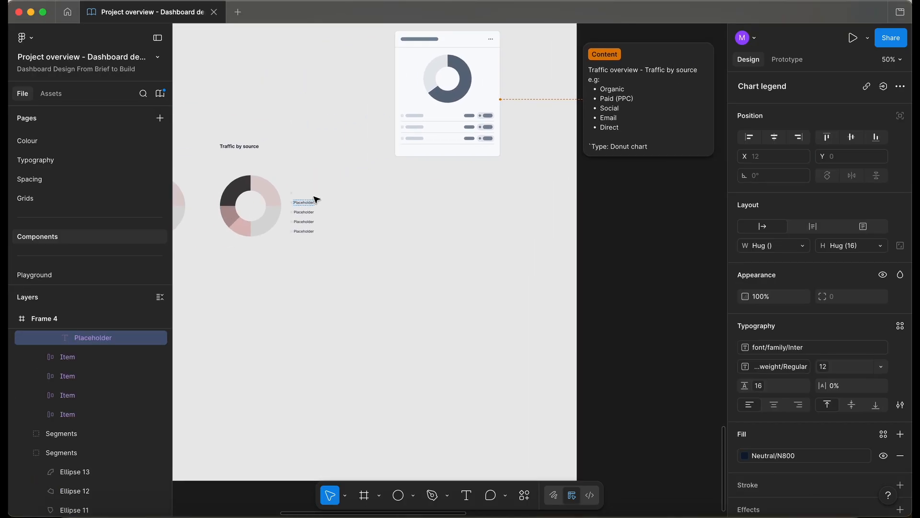
scroll(316, 200, up, 3)
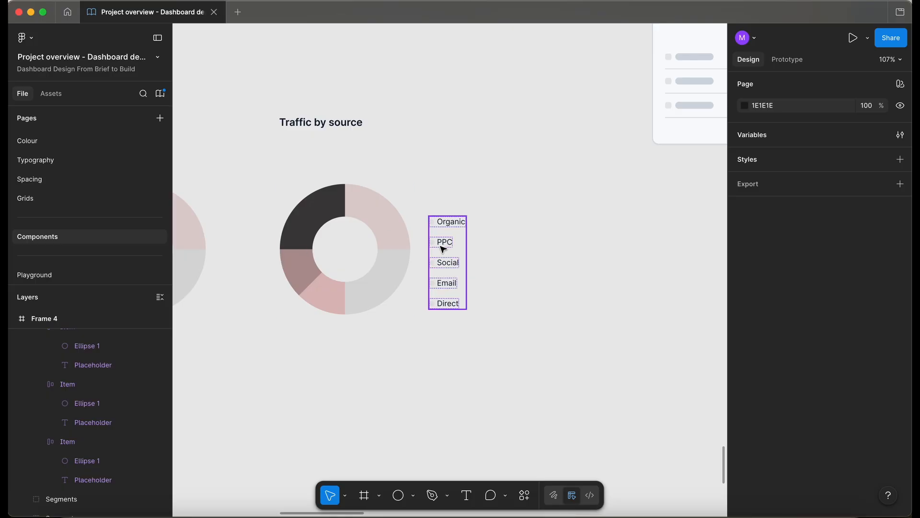
click(444, 252)
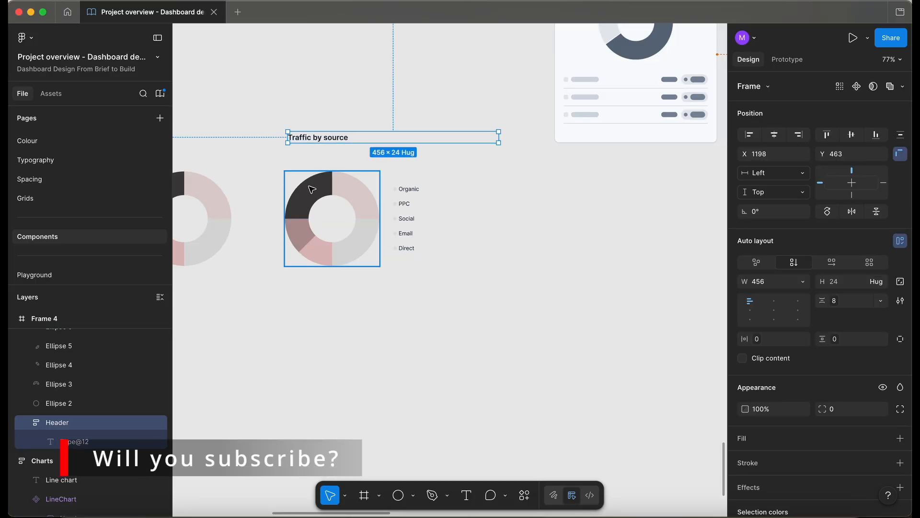
Colour the five legend dots, from Organic to Direct, with the Primary library colours P50, P75, P100, P200 and P300
scroll(380, 185, up, 5)
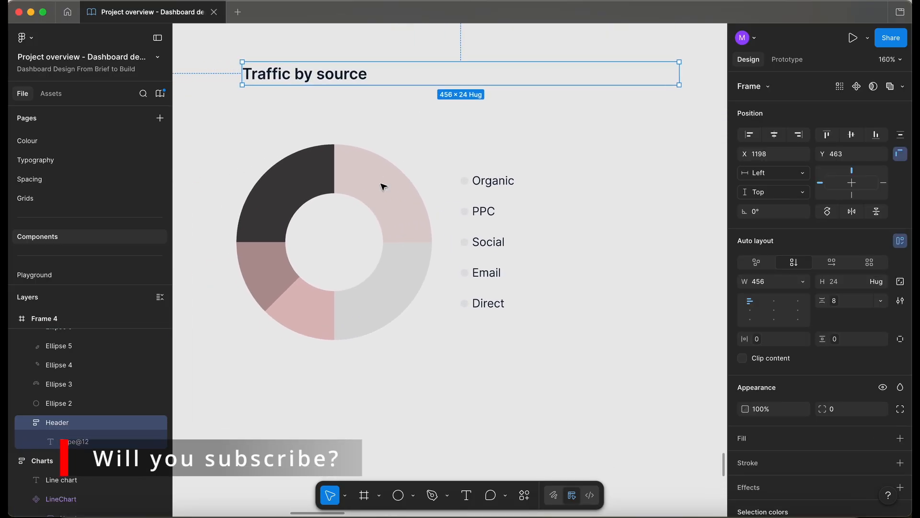
super+click(463, 182)
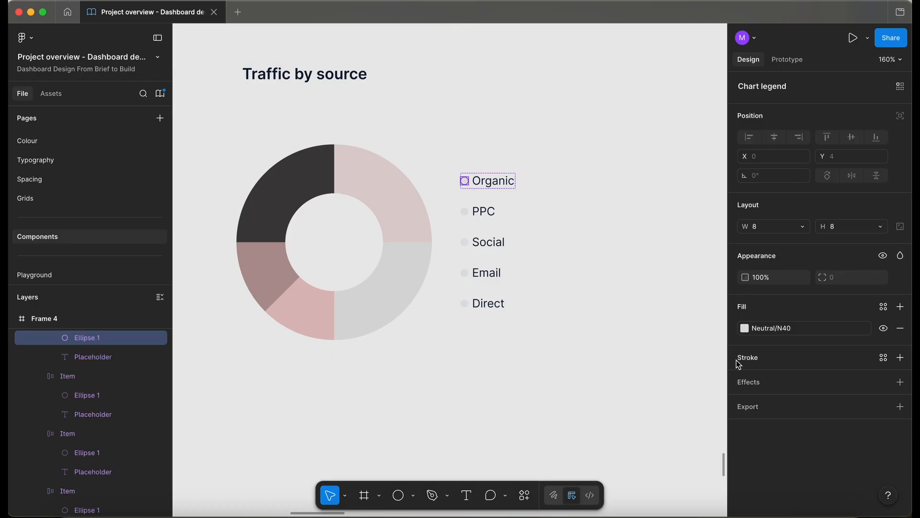
click(882, 310)
text(pr)
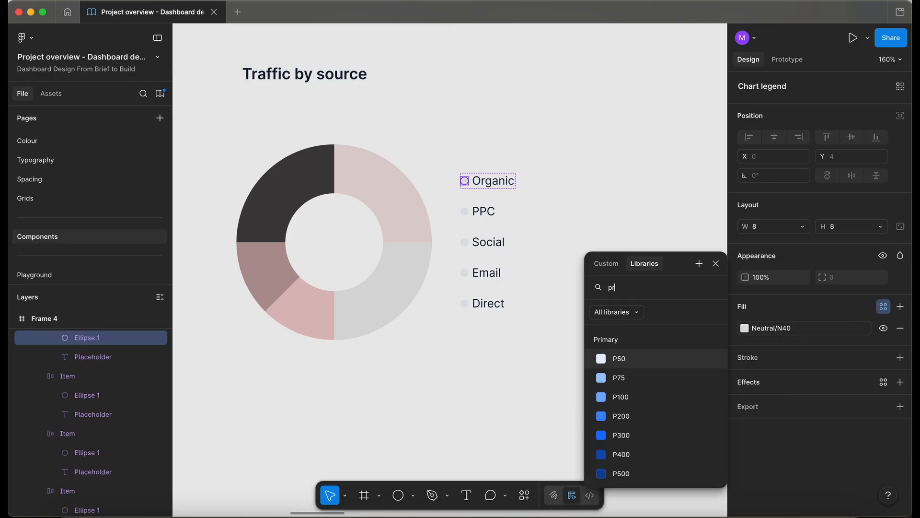
click(623, 359)
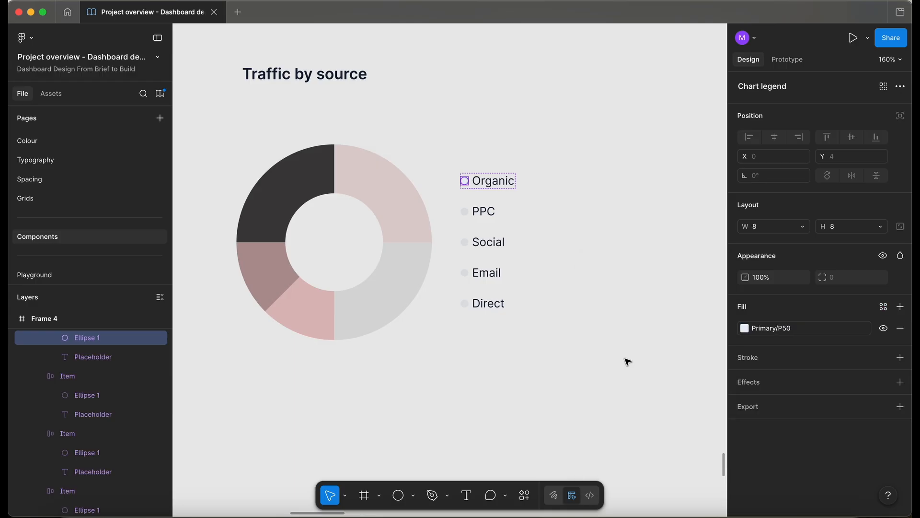
super+click(463, 213)
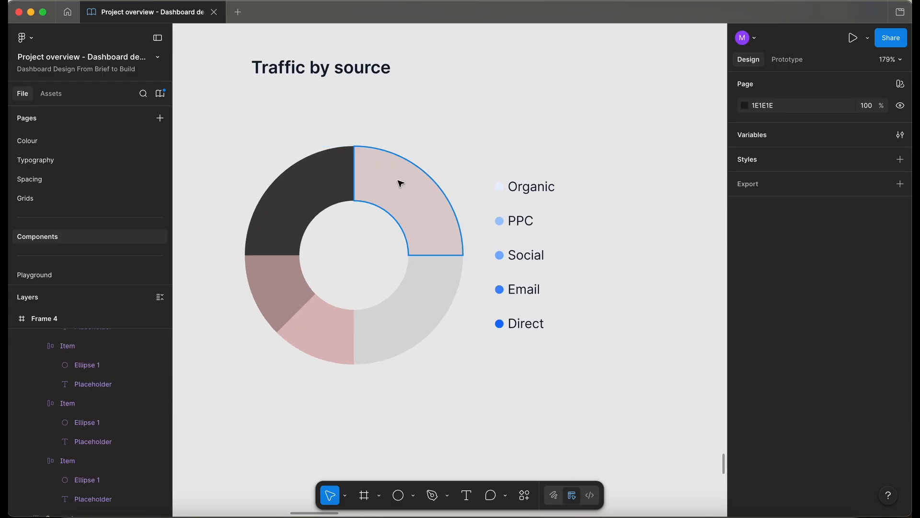
Fill the donut segments clockwise from the upper-right one with the matching legend dot colours, sampled in order from Organic to Direct
super+click(401, 184)
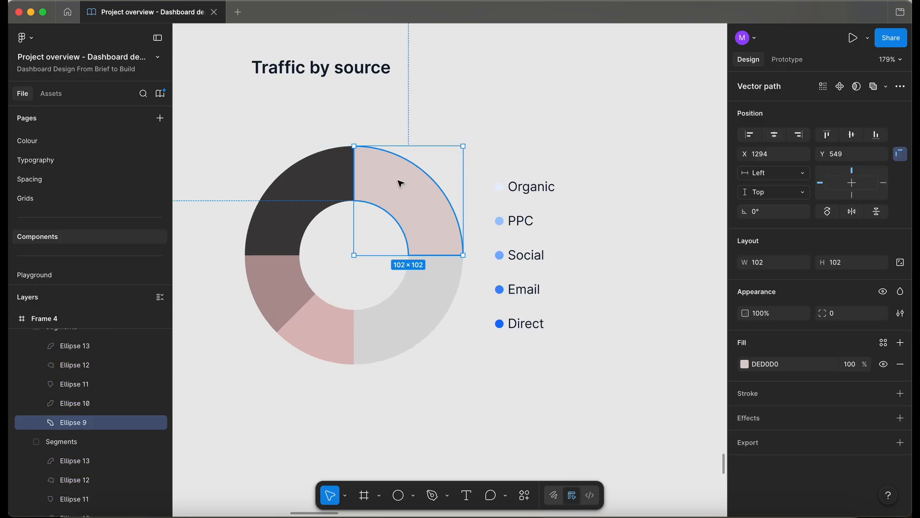
key(i)
scroll(369, 181, up, 3)
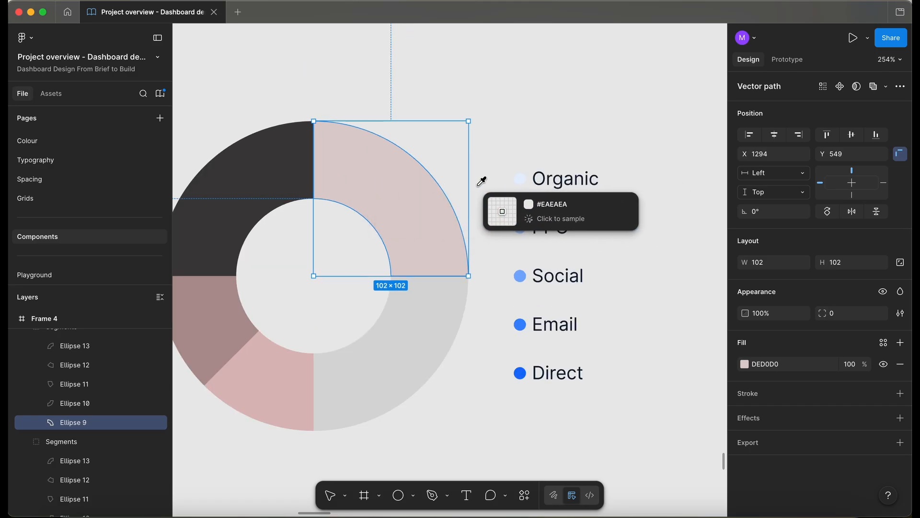
click(521, 180)
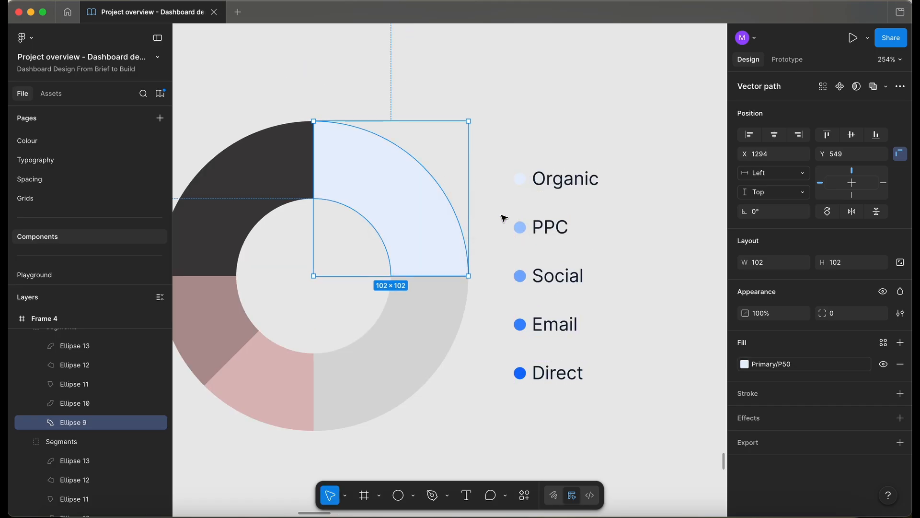
click(427, 338)
key(i)
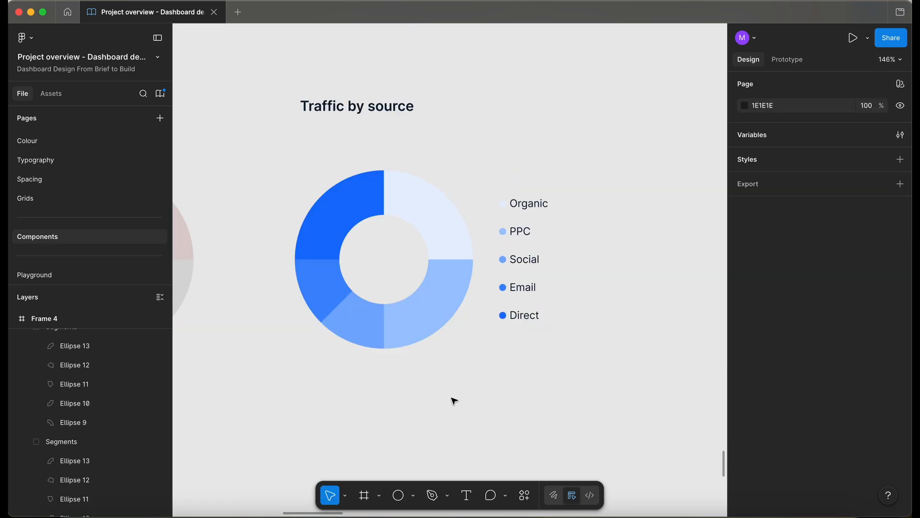
Wrap the blue donut segments and the chart legend together in a horizontal auto layout frame
scroll(454, 401, down, 10)
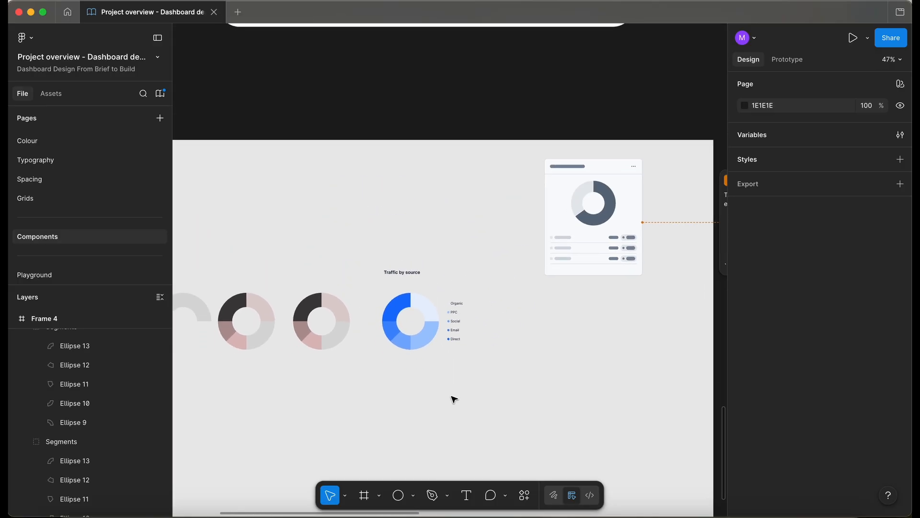
scroll(453, 398, down, 2)
scroll(453, 398, right, 1)
click(415, 290)
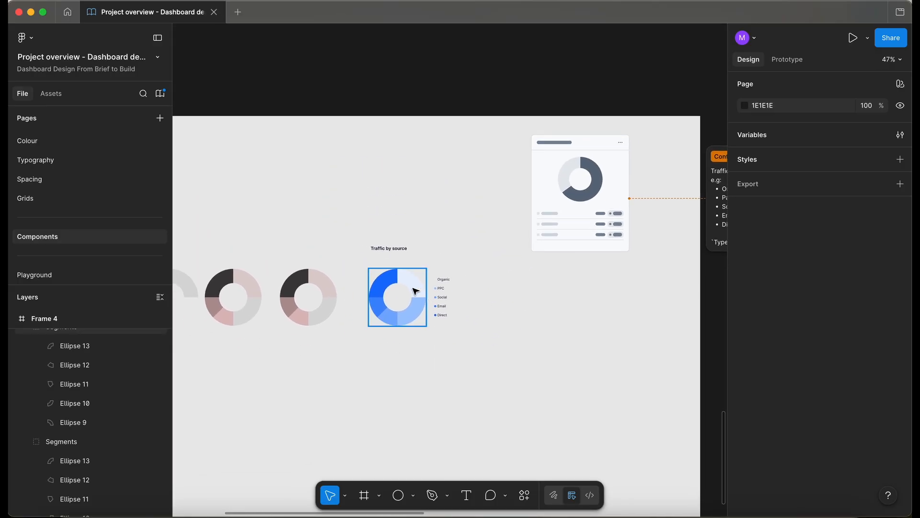
scroll(422, 301, up, 5)
click(428, 261)
click(427, 247)
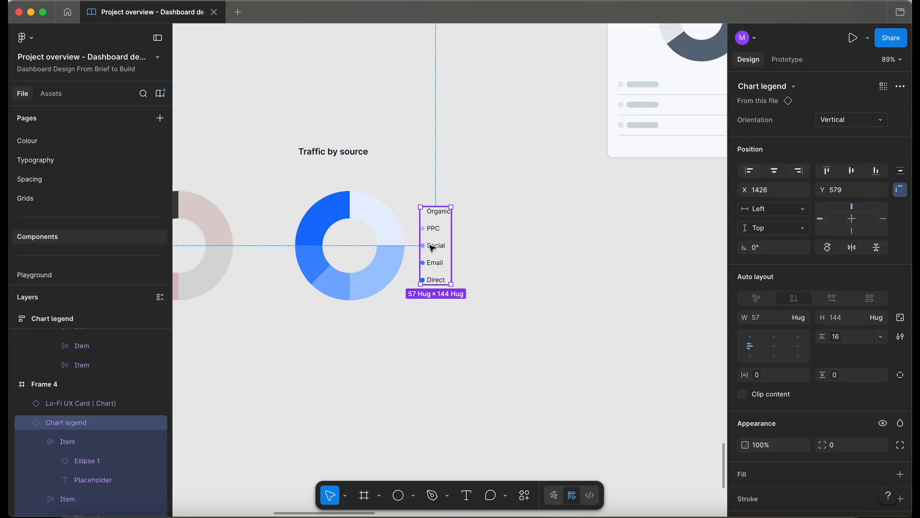
shift+click(406, 246)
key(shift+a)
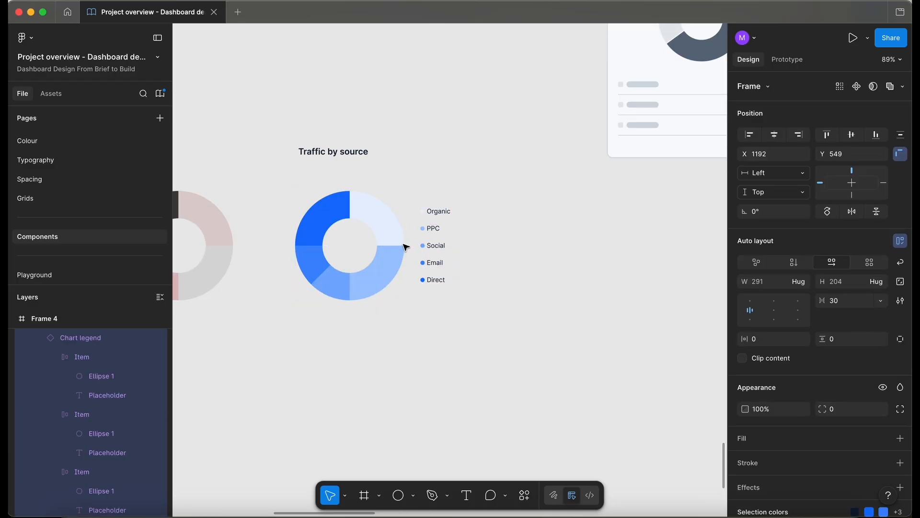
Rename the auto layout frame holding the donut and legend "Containter"
key(super+r)
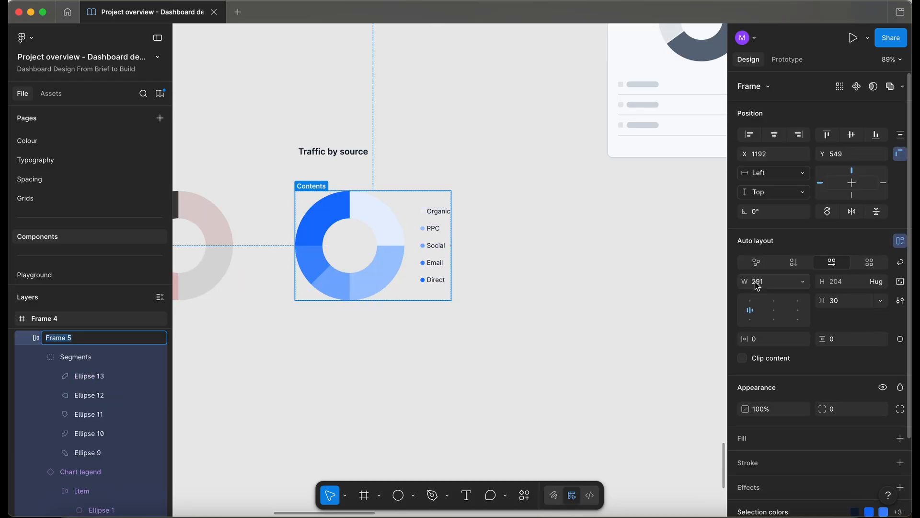
text(Containter)
key(Return)
click(524, 304)
Set the gap between the donut and the legend to the 16px spacing variable
click(360, 226)
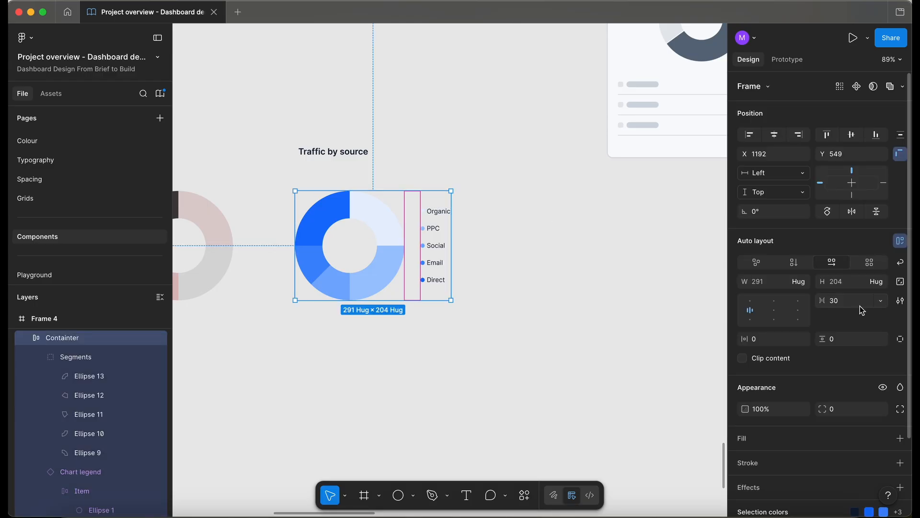
click(880, 301)
click(847, 343)
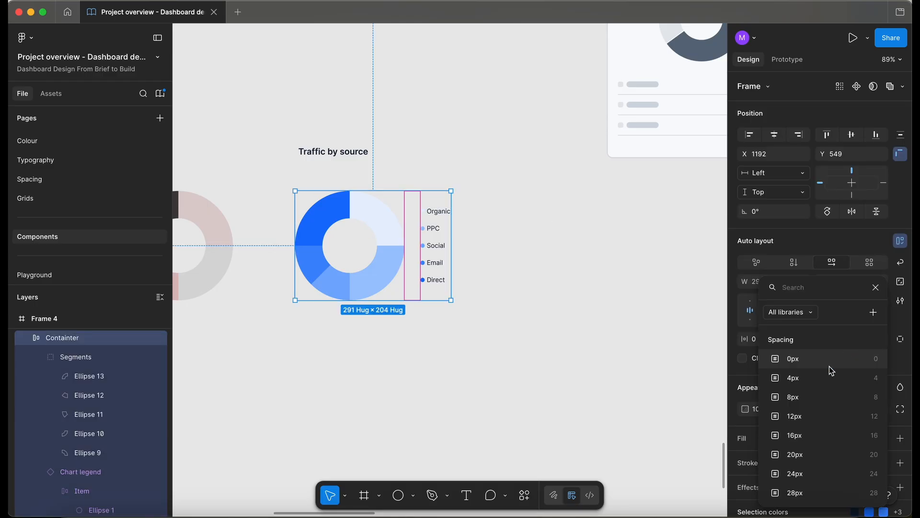
click(798, 434)
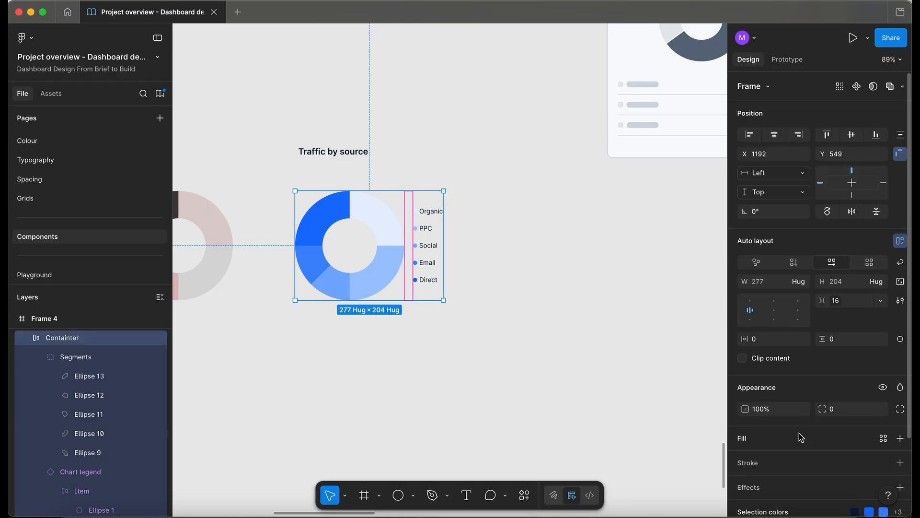
click(803, 339)
click(476, 288)
Draw a frame about 373 × 324 beside the donut and legend and fill it with Neutral/N0
scroll(477, 287, right, 2)
key(f)
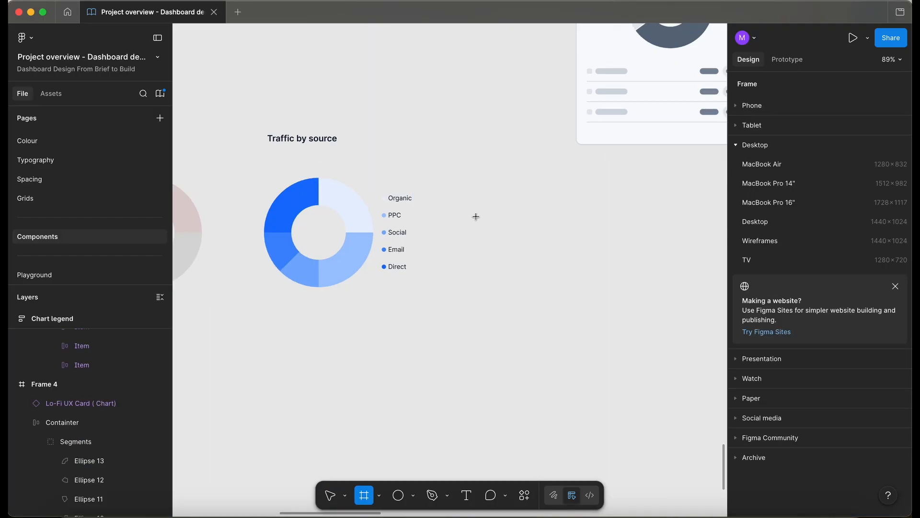
mouse_move(474, 207)
mouse_down()
mouse_move(647, 372)
mouse_move(674, 381)
mouse_up()
scroll(530, 267, right, 2)
scroll(530, 267, down, 1)
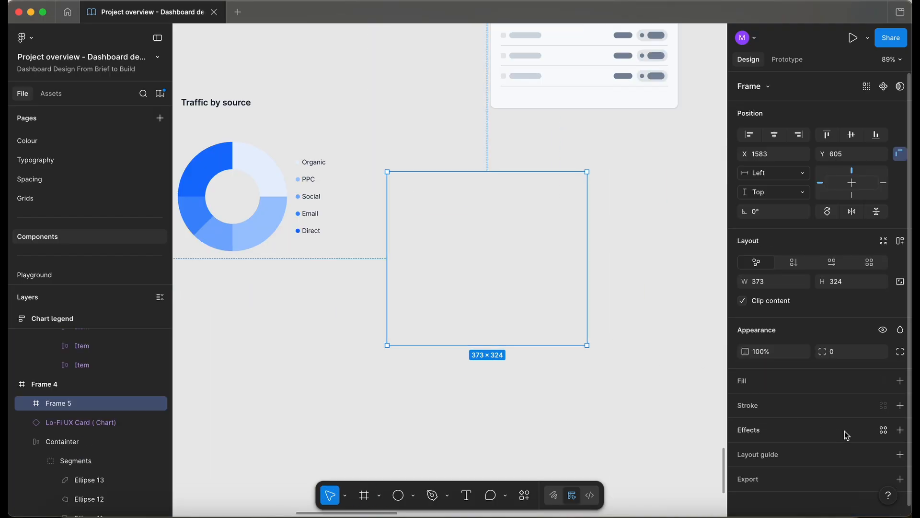
click(883, 380)
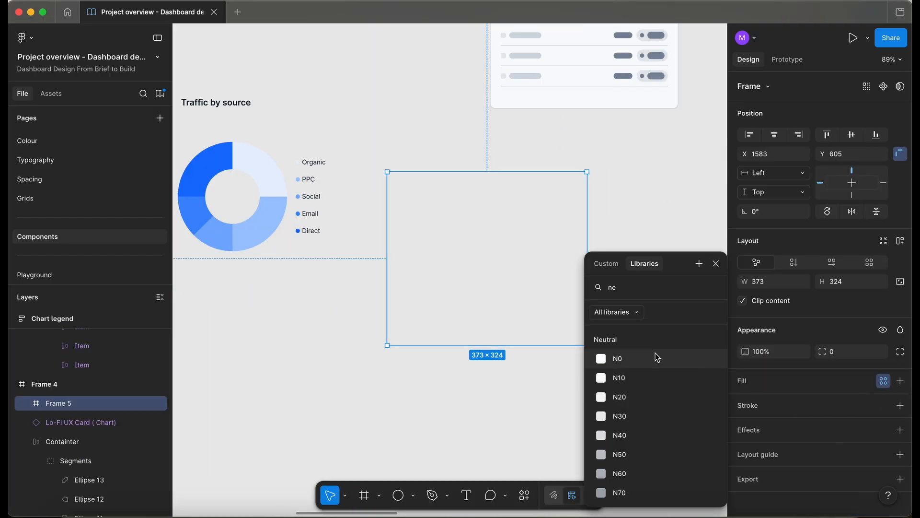
click(655, 355)
Set the white frame's corner radius to 8 to match the LineChart component
scroll(556, 263, down, 5)
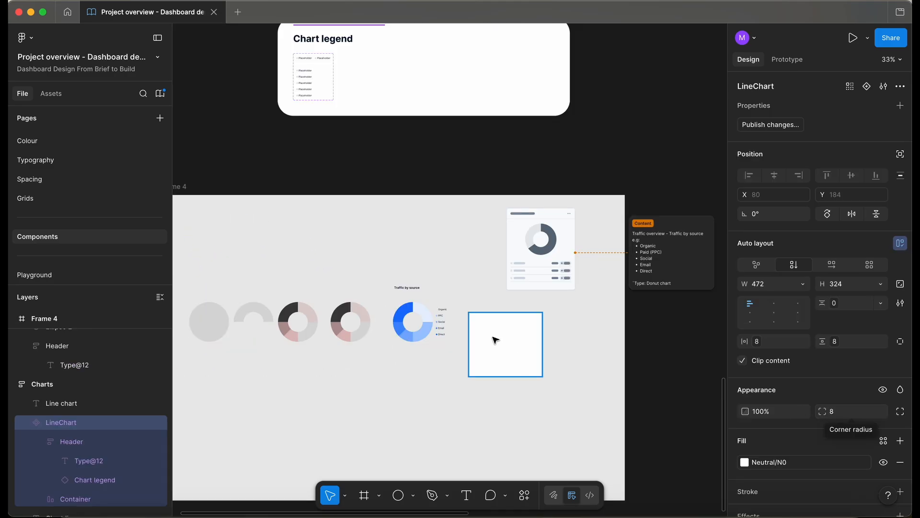
click(834, 352)
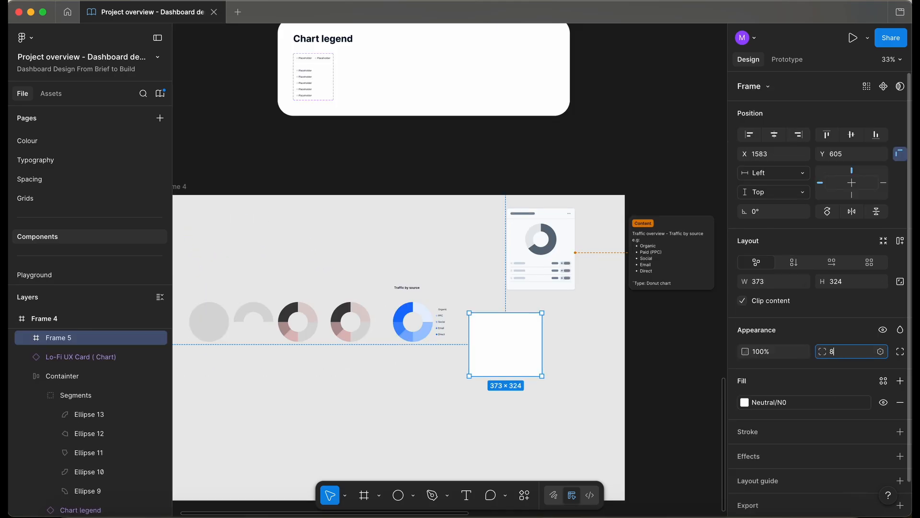
key(Return)
Place the donut and its legend inside the white frame and apply auto layout to that frame
scroll(528, 393, up, 3)
drag(340, 121, 503, 189)
drag(396, 174, 514, 220)
drag(612, 191, 522, 156)
click(532, 190)
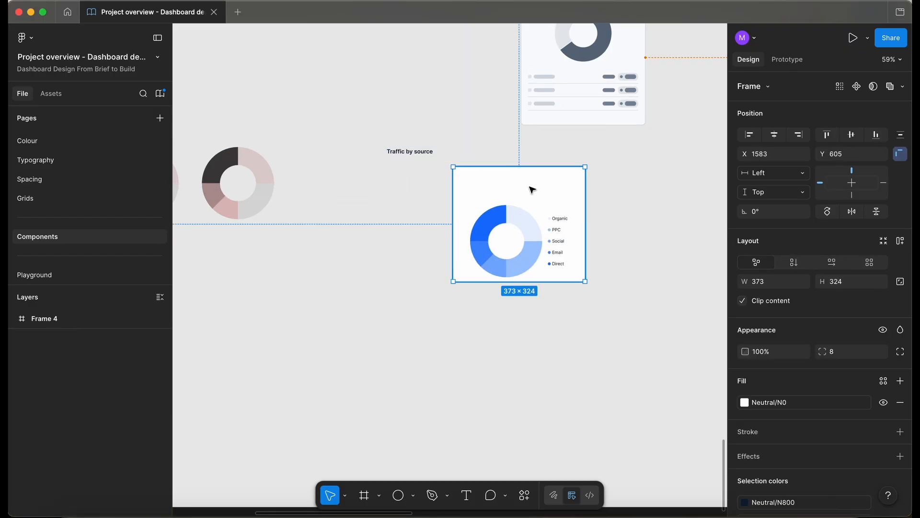
key(shift+a)
Place the "Traffic by source" header above the donut inside the white frame and set its width to Fill container
drag(420, 152, 472, 166)
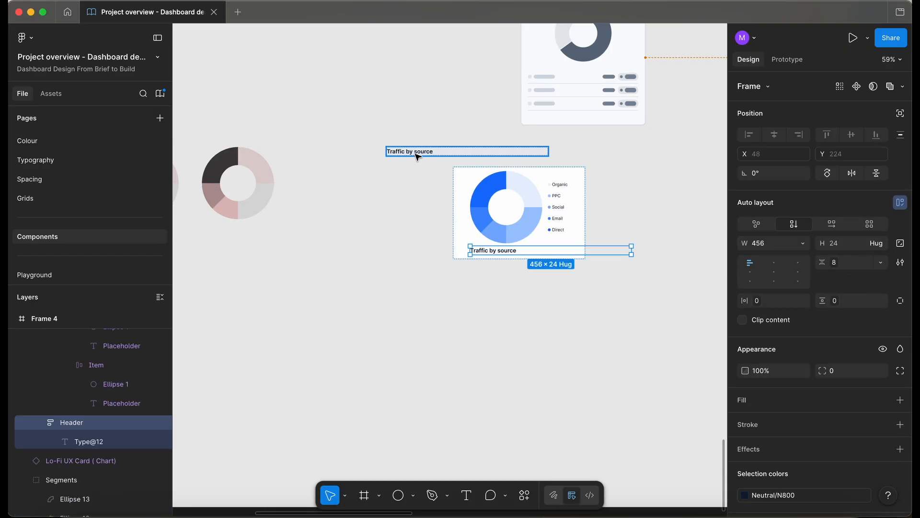
drag(417, 157, 418, 157)
click(418, 157)
click(803, 243)
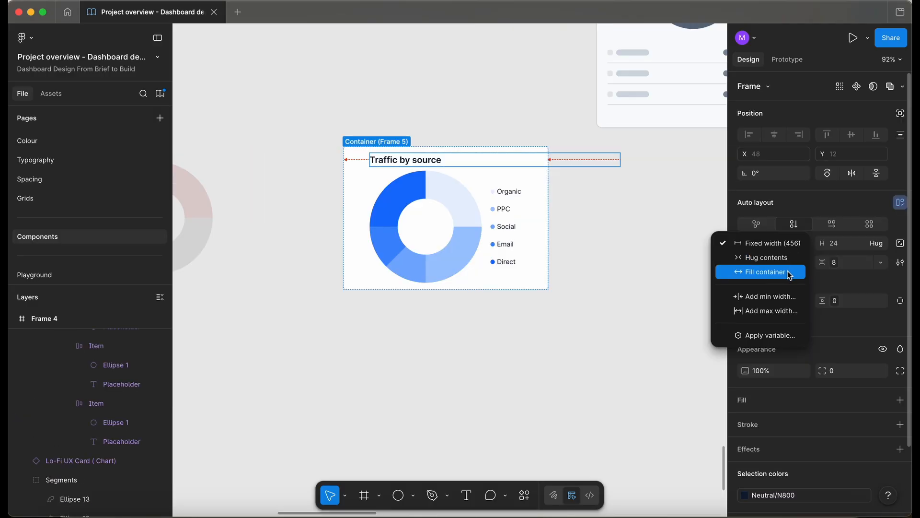
click(787, 272)
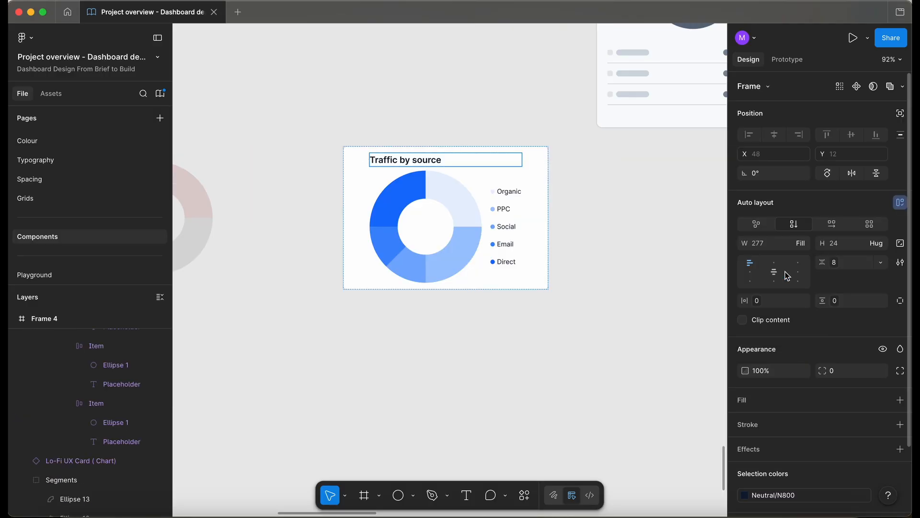
Match the white frame's layout to the LineChart component with a fixed height of 324, a gap of 0 and padding of 8
click(353, 159)
scroll(404, 251, down, 5)
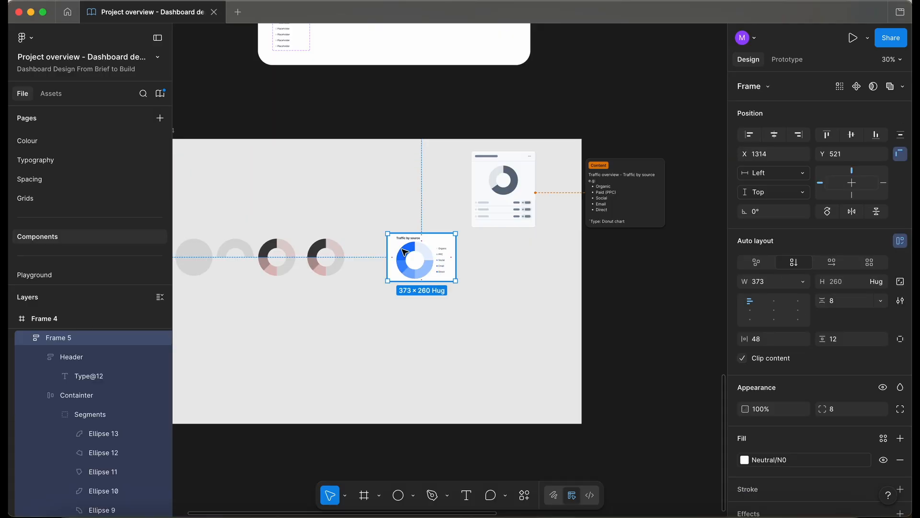
scroll(404, 252, up, 3)
scroll(404, 251, down, 4)
scroll(405, 252, up, 7)
scroll(405, 253, up, 1)
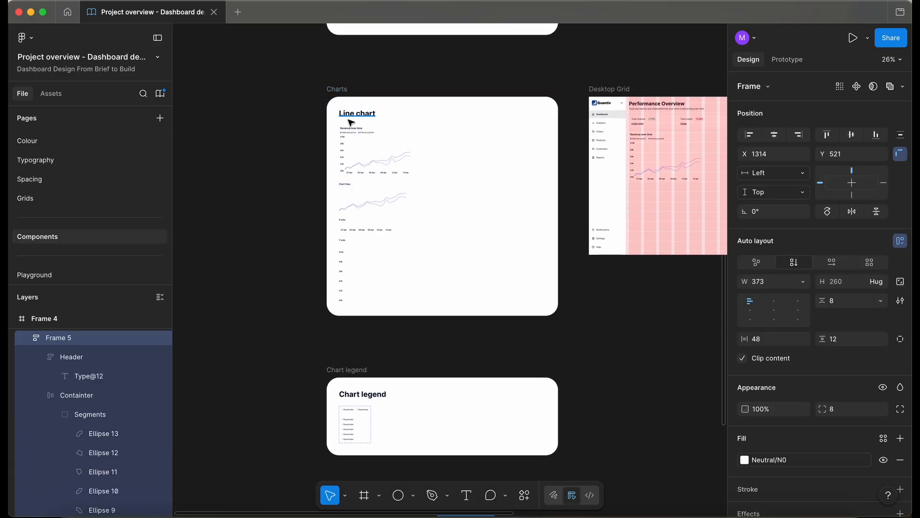
click(360, 136)
scroll(623, 374, down, 6)
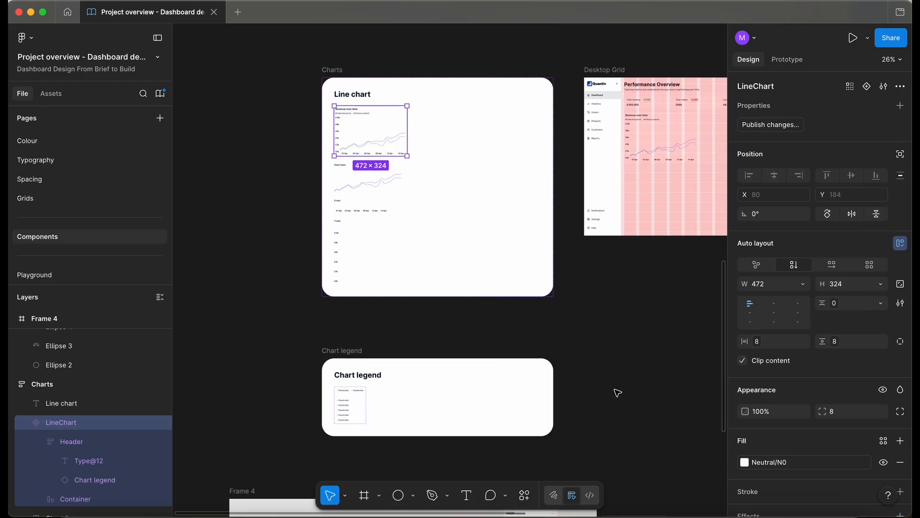
scroll(500, 267, down, 4)
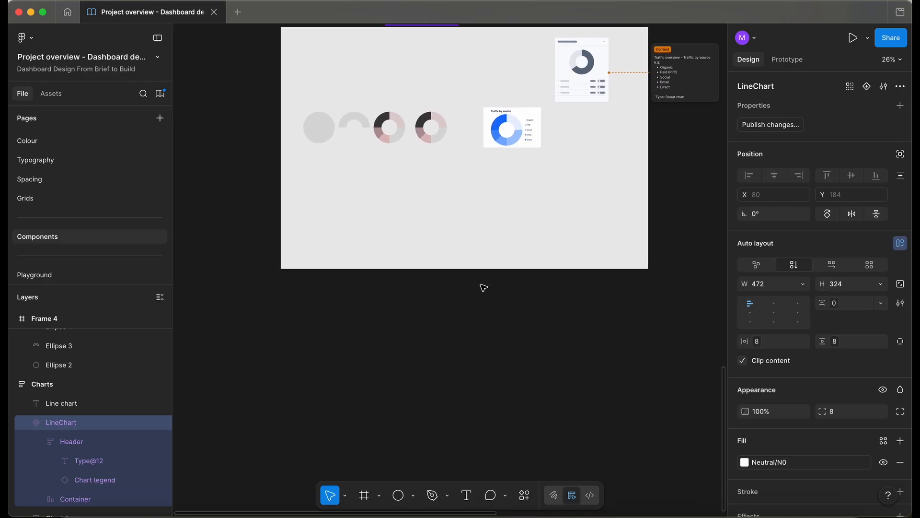
scroll(510, 167, up, 1)
key(Return)
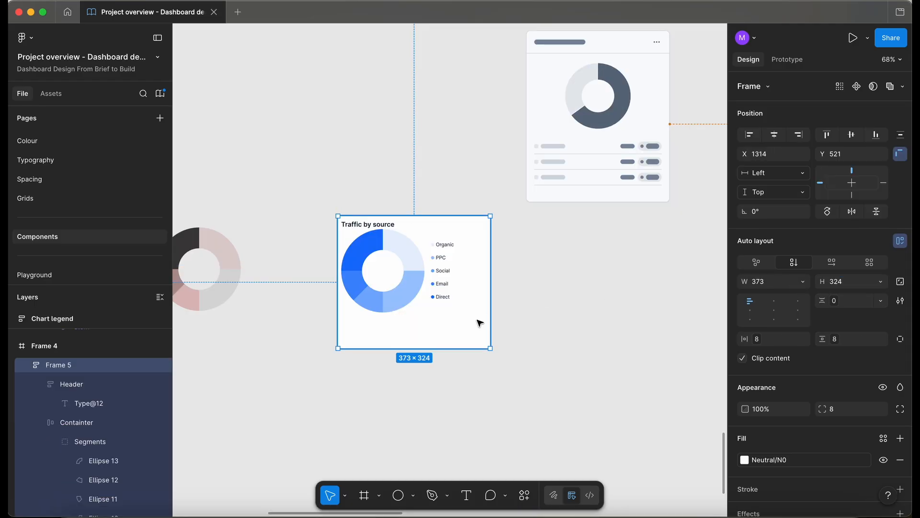
Rename the auto layout frame holding the donut and legend "Content"
scroll(377, 294, up, 5)
scroll(433, 290, left, 2)
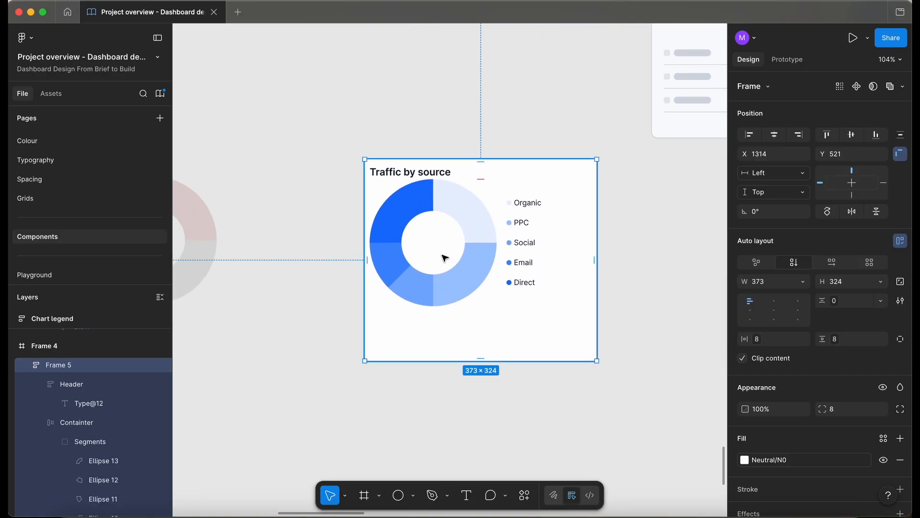
double_click(455, 242)
key(super+r)
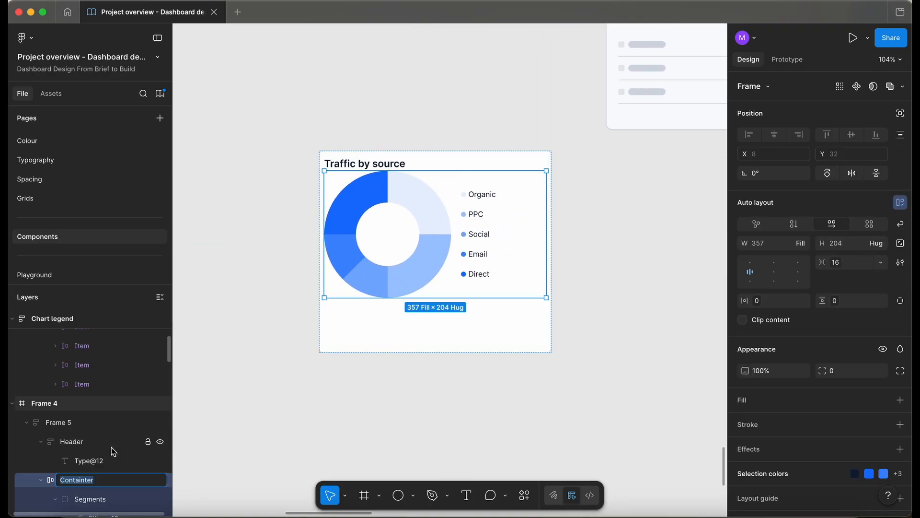
text(Conten)
key(Return)
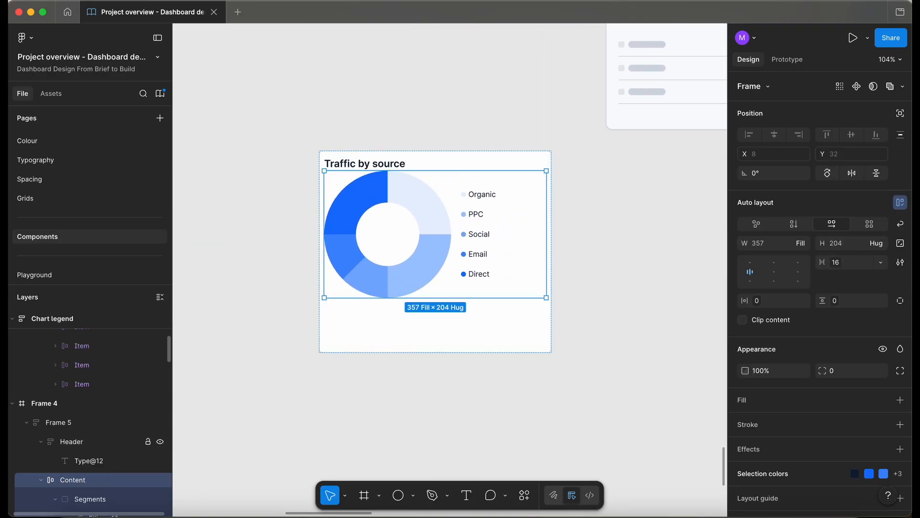
Wrap the Content frame in another auto layout frame and name it "Container"
key(shift+a)
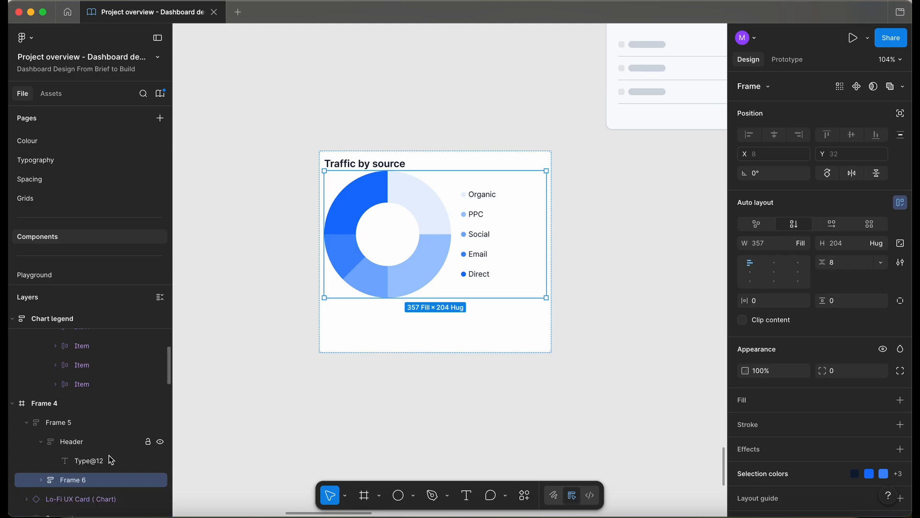
double_click(95, 482)
text(Container)
key(Return)
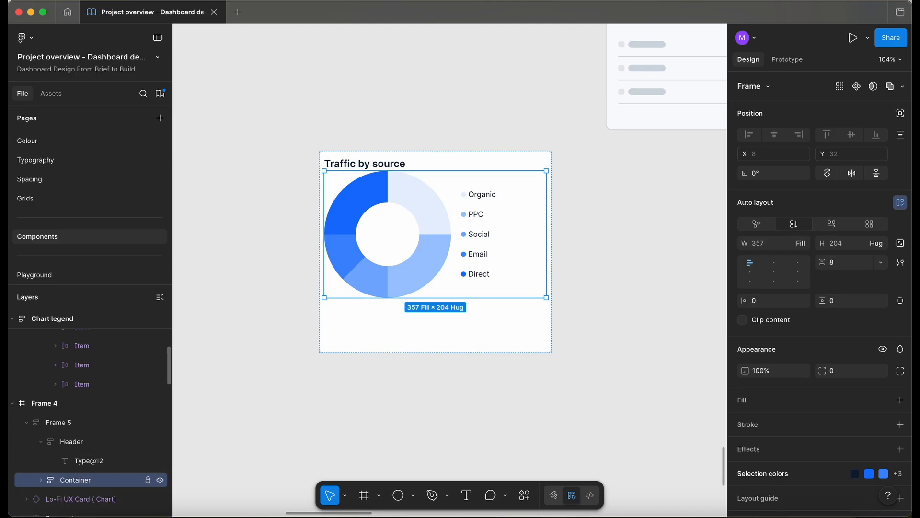
Set the Container frame's height to Fill container and align its content to the vertical middle at the left
click(874, 243)
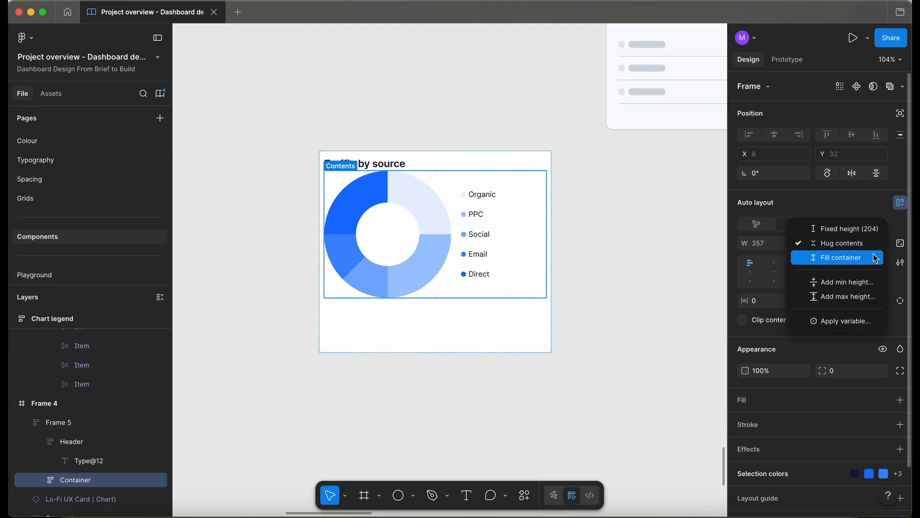
click(874, 259)
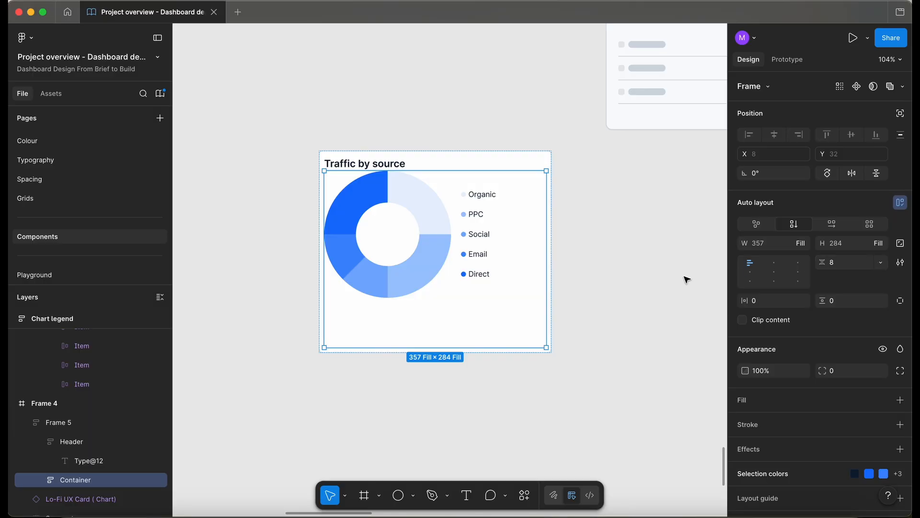
click(749, 272)
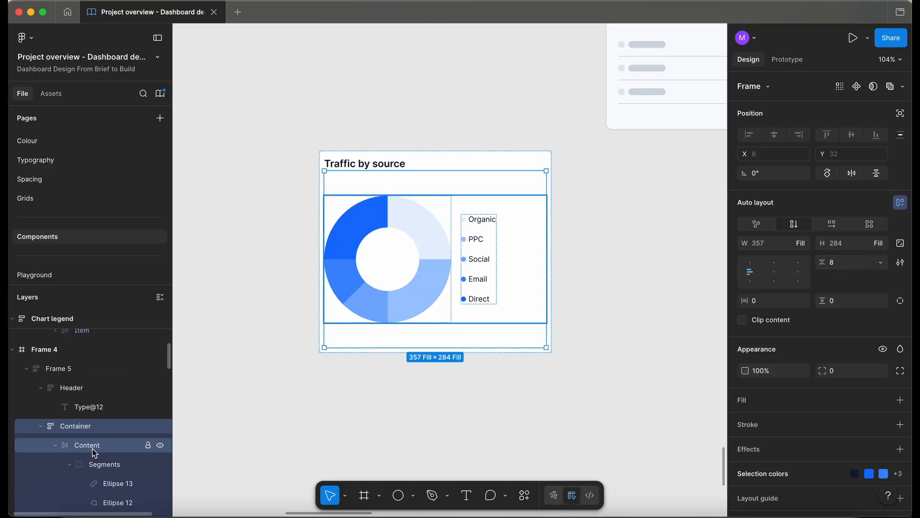
Apply a spacing variable to the gap of the Container frame
click(93, 447)
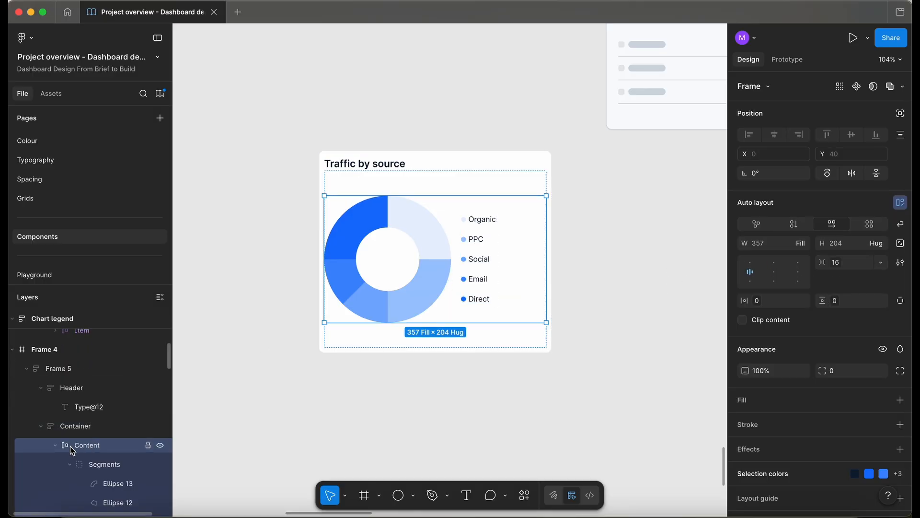
click(53, 446)
click(64, 427)
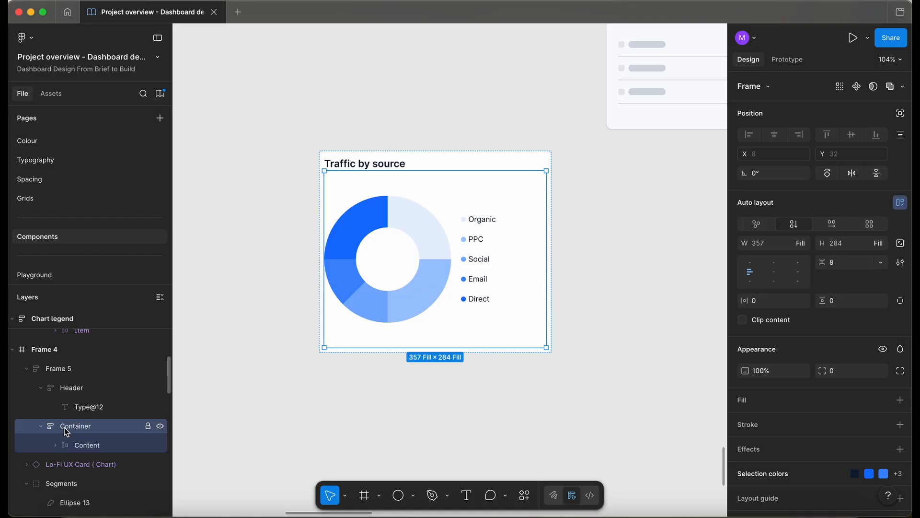
click(880, 262)
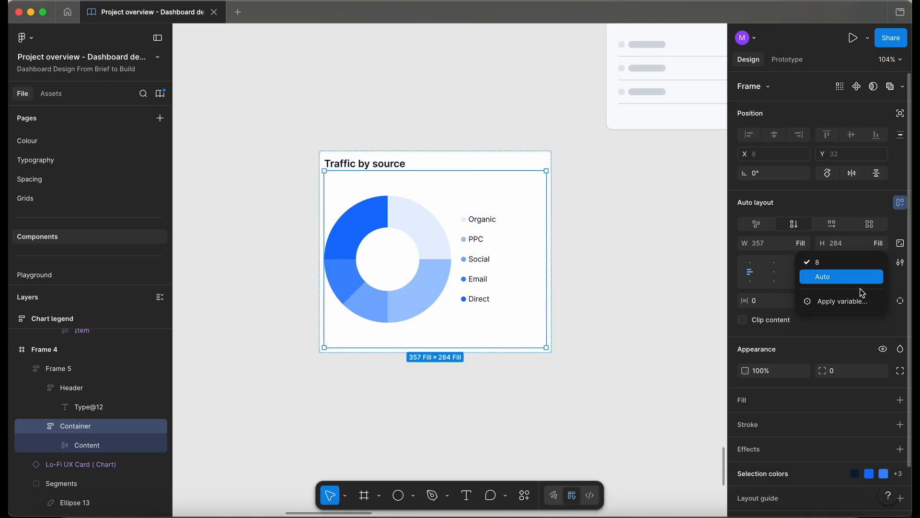
click(858, 301)
click(801, 301)
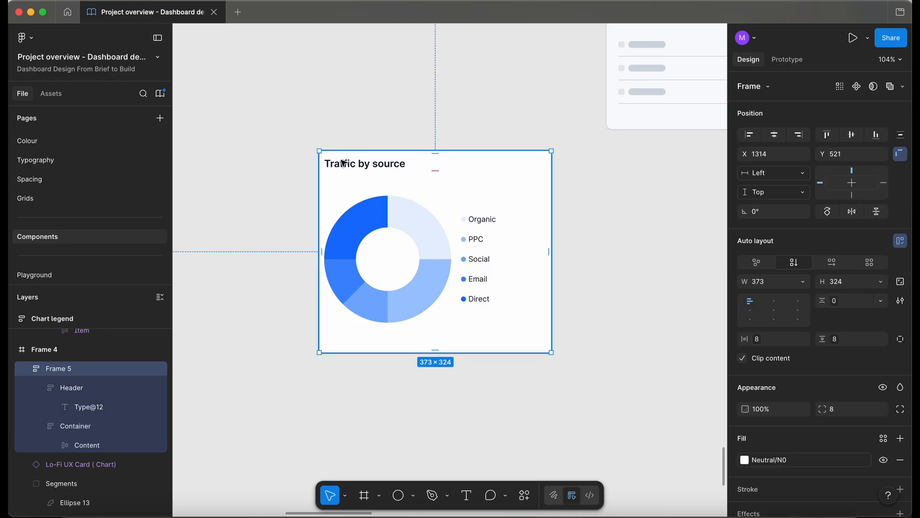
Rename the outer card frame "DonutChart" and centre the donut and legend horizontally within its Content frame
key(super+r)
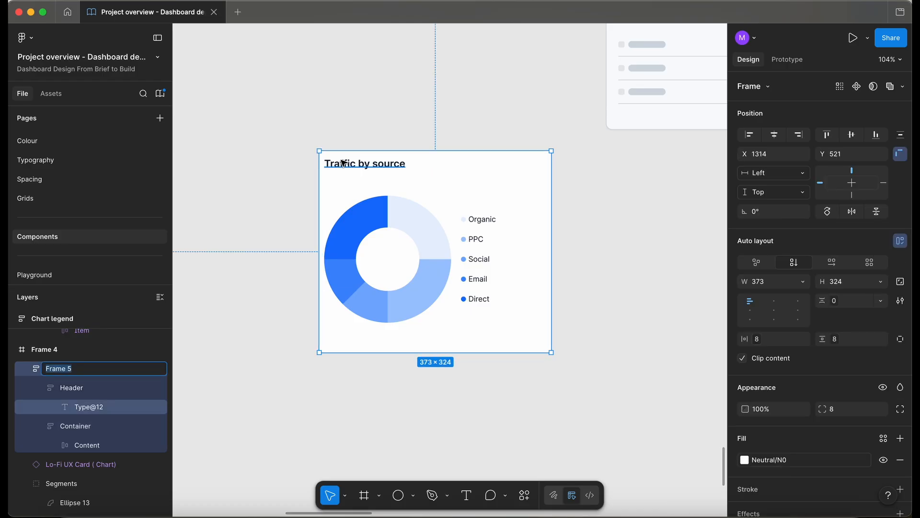
text(DonutChart)
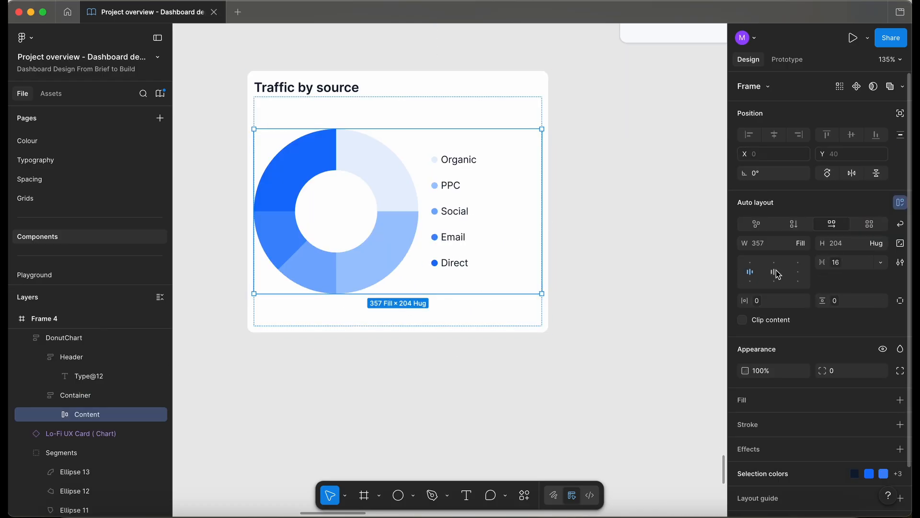
click(777, 274)
click(581, 297)
scroll(323, 252, down, 5)
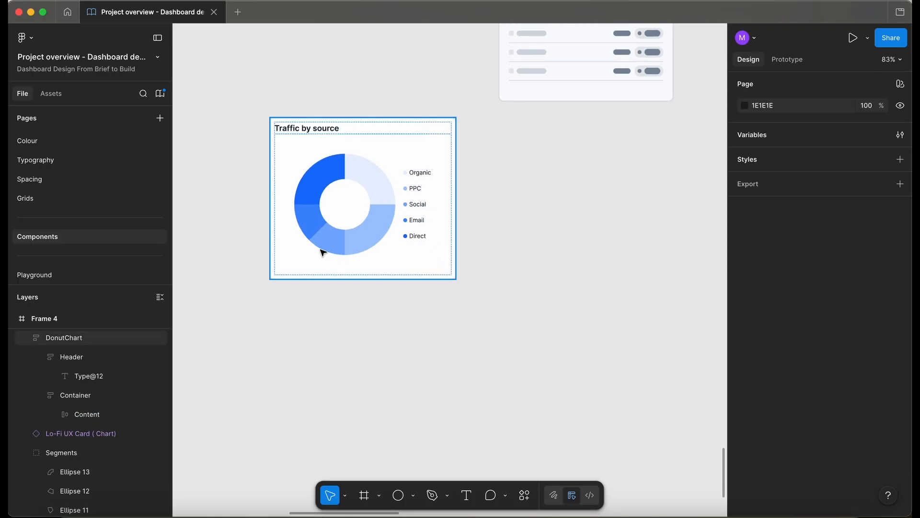
scroll(372, 374, down, 3)
Try centre-aligning the "Traffic by source" title text
scroll(343, 342, up, 4)
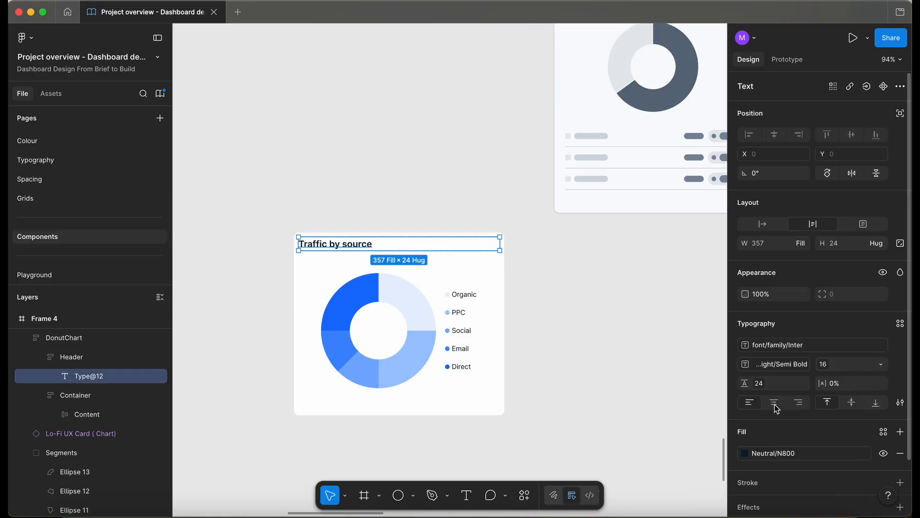
click(775, 405)
click(577, 350)
key(super+z)
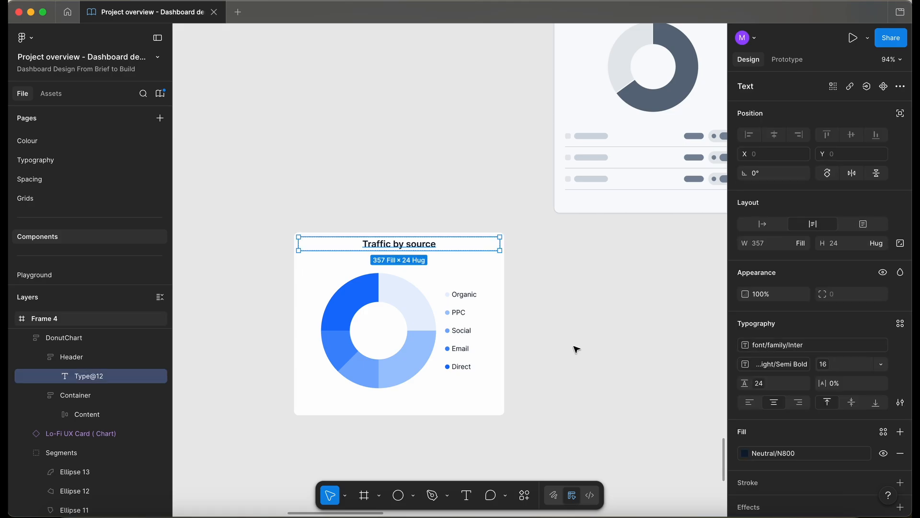
key(super+z)
click(588, 356)
Examine the colour styles used across the DonutChart card in its selection colours
scroll(588, 356, down, 4)
scroll(589, 357, down, 3)
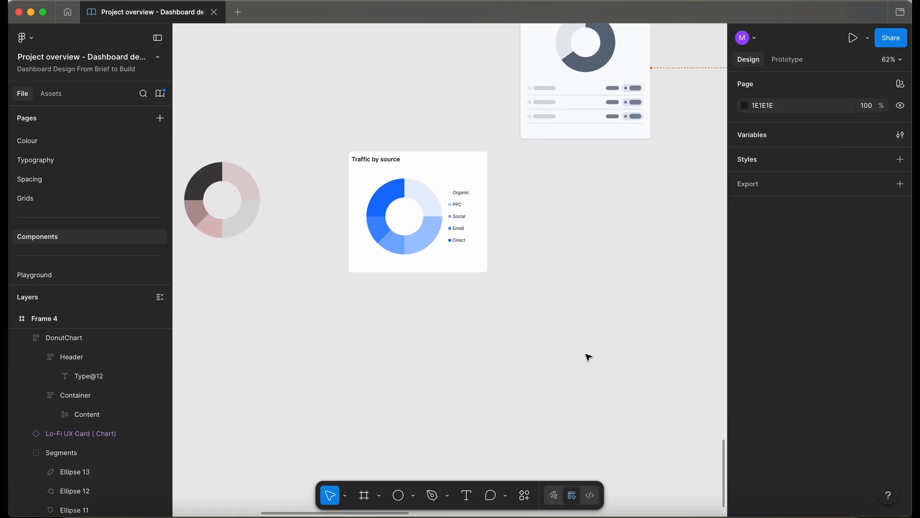
click(413, 191)
scroll(413, 190, up, 2)
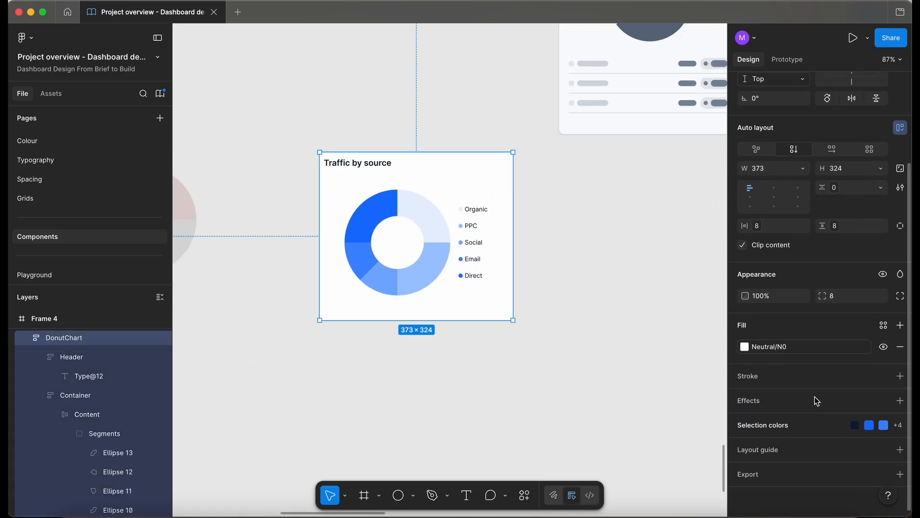
click(741, 431)
scroll(796, 431, down, 3)
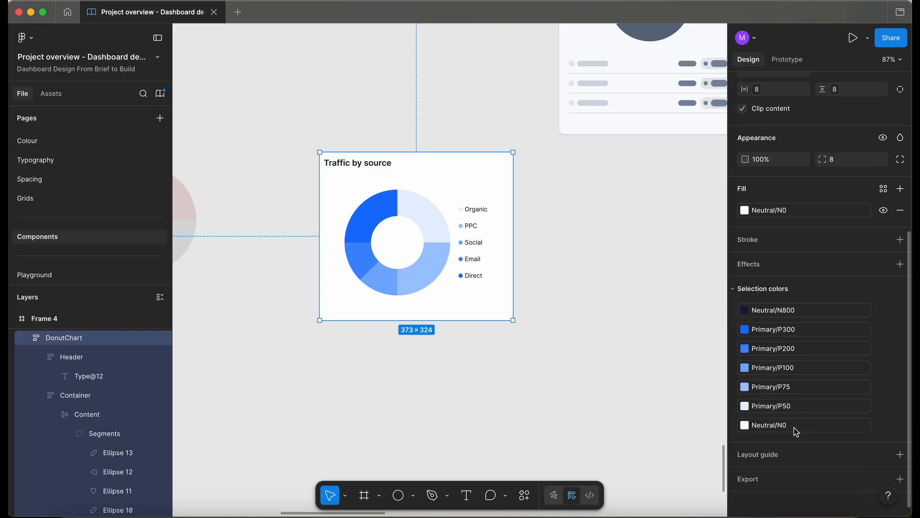
scroll(786, 429, up, 3)
click(548, 263)
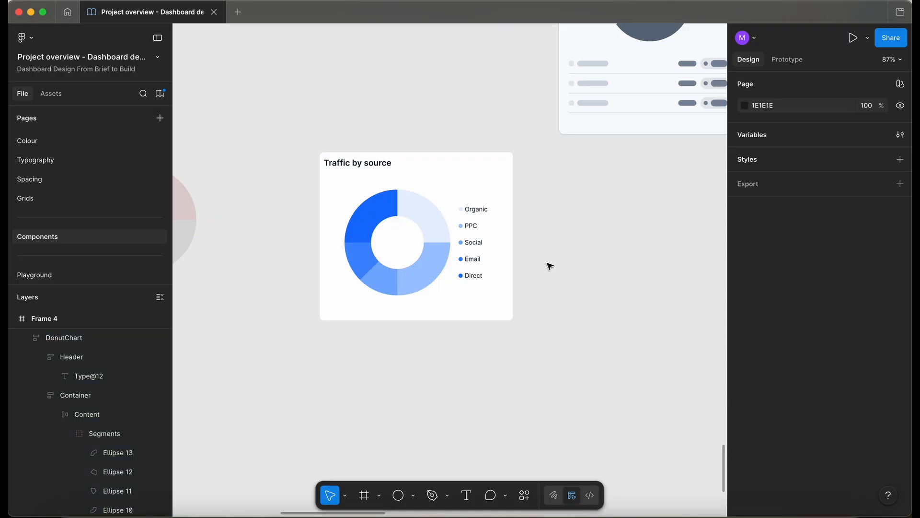
Duplicate the first Desktop Grid dashboard frame and place the copy beside Frame 4
scroll(353, 212, down, 10)
scroll(379, 144, up, 5)
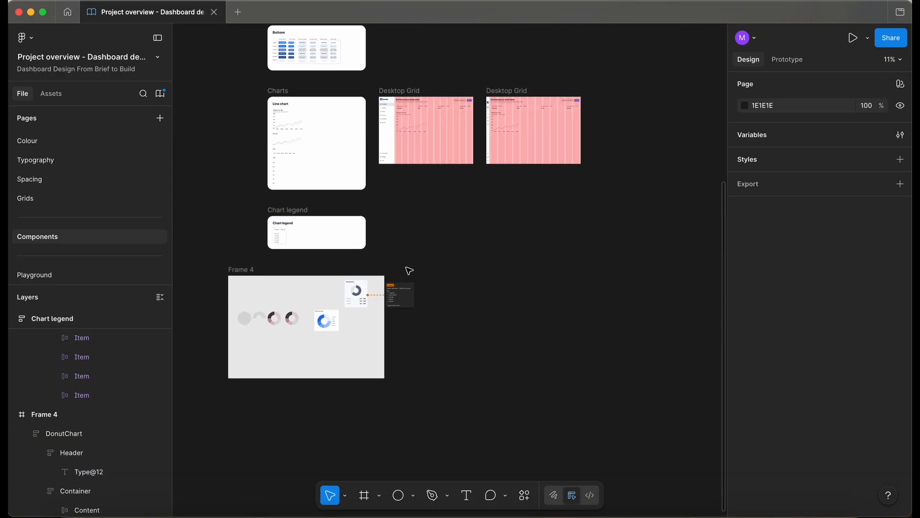
drag(403, 91, 421, 319)
scroll(422, 318, up, 5)
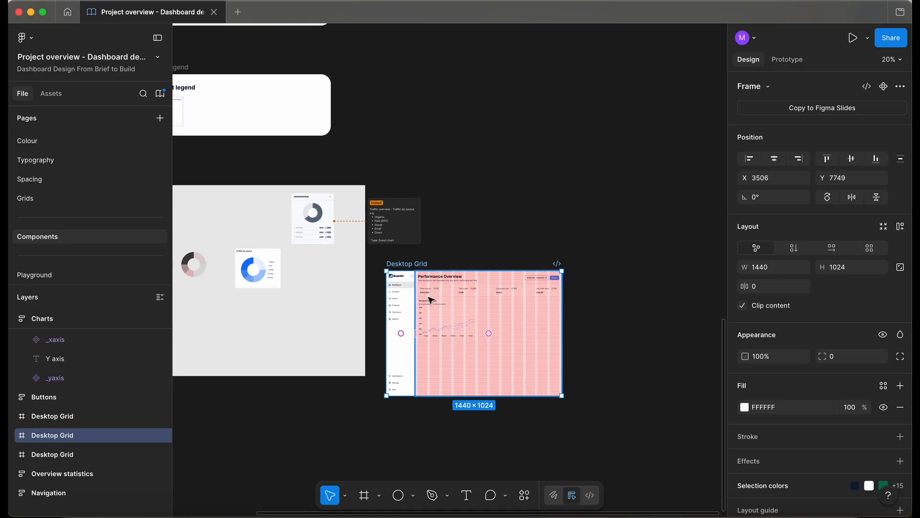
Place a copy of the DonutChart card in the duplicated dashboard's Container, beside the line chart at X 512, Y 224
scroll(440, 310, up, 3)
scroll(440, 310, down, 3)
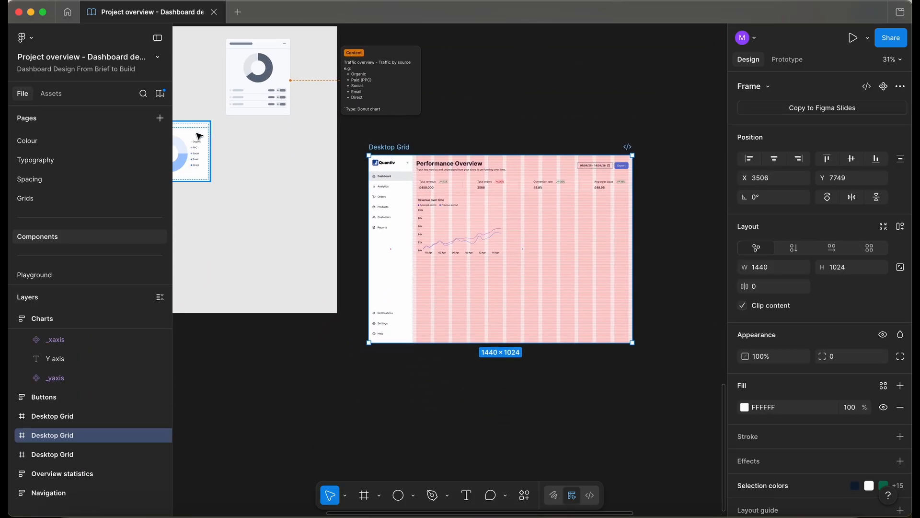
drag(198, 137, 575, 237)
scroll(573, 235, up, 3)
scroll(570, 230, up, 4)
drag(503, 237, 483, 181)
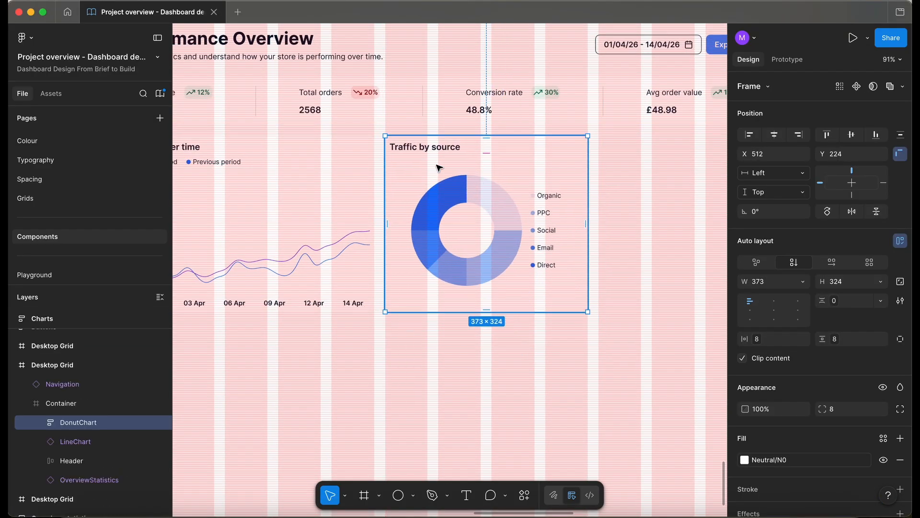
Hide the layout guides on the duplicated dashboard and clear the selection
scroll(389, 161, up, 6)
scroll(389, 161, down, 4)
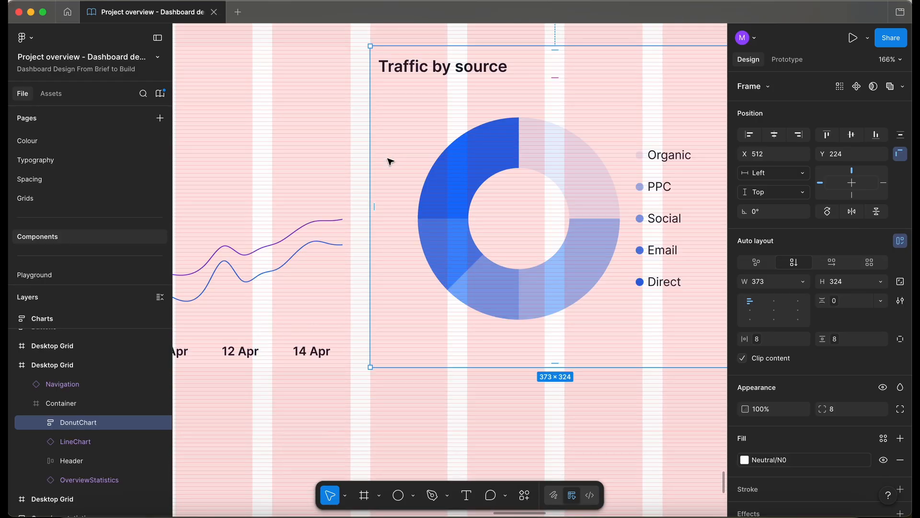
key(ctrl+shift+4)
scroll(389, 160, down, 8)
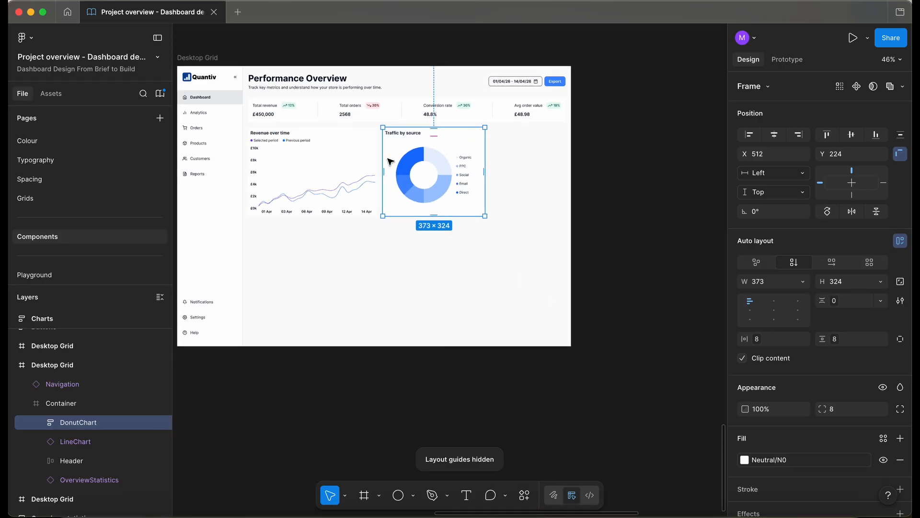
click(443, 432)
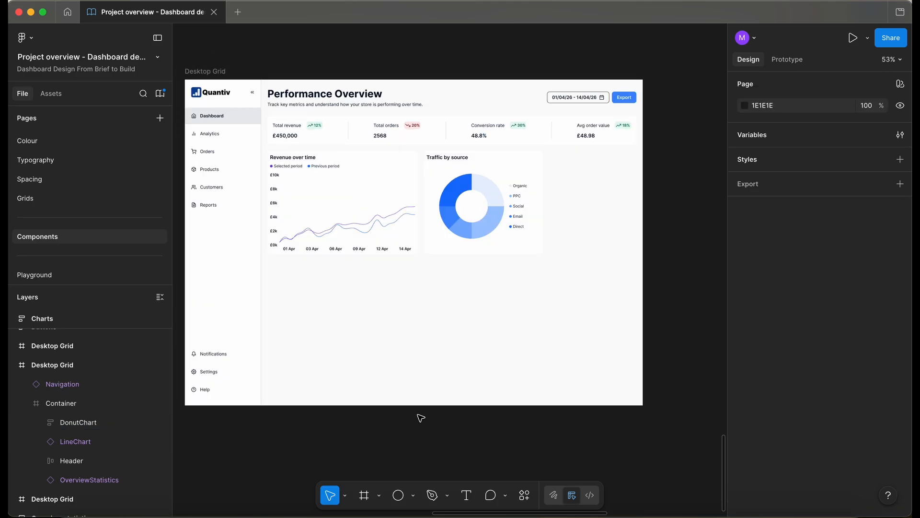
Examine how the donut chart card sits beside the line chart on the Performance Overview dashboard
scroll(420, 417, up, 3)
scroll(390, 393, up, 3)
scroll(391, 393, down, 2)
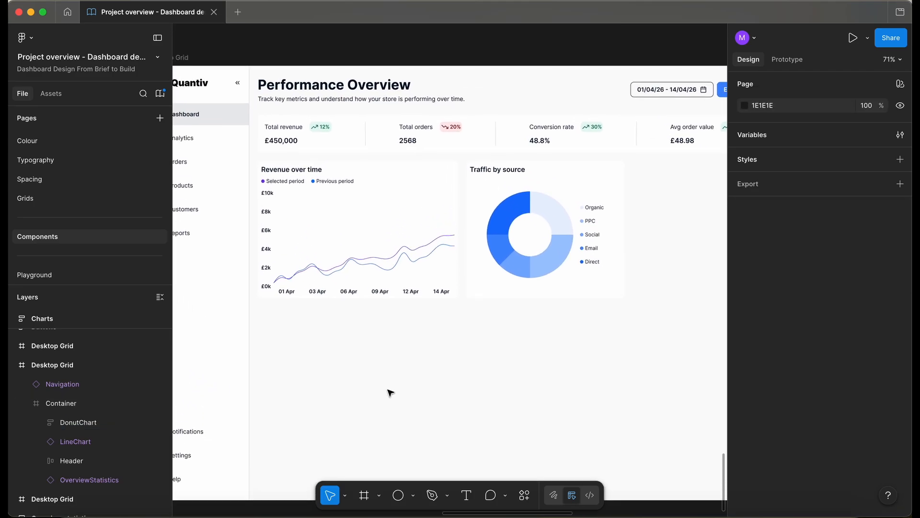
scroll(391, 393, down, 2)
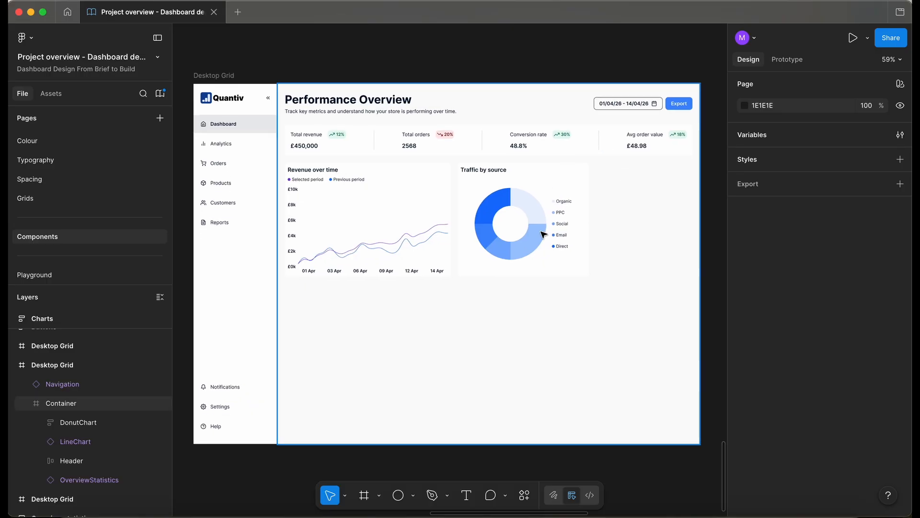
scroll(458, 266, up, 2)
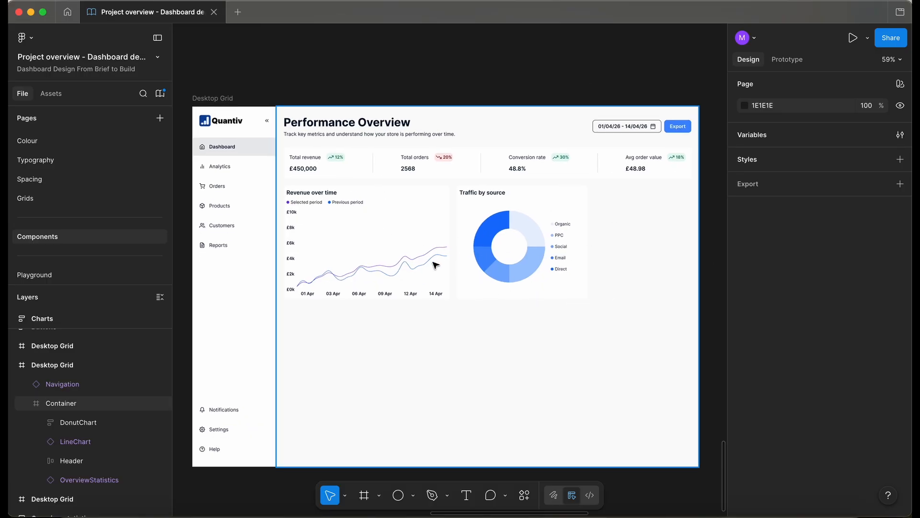
scroll(435, 265, up, 5)
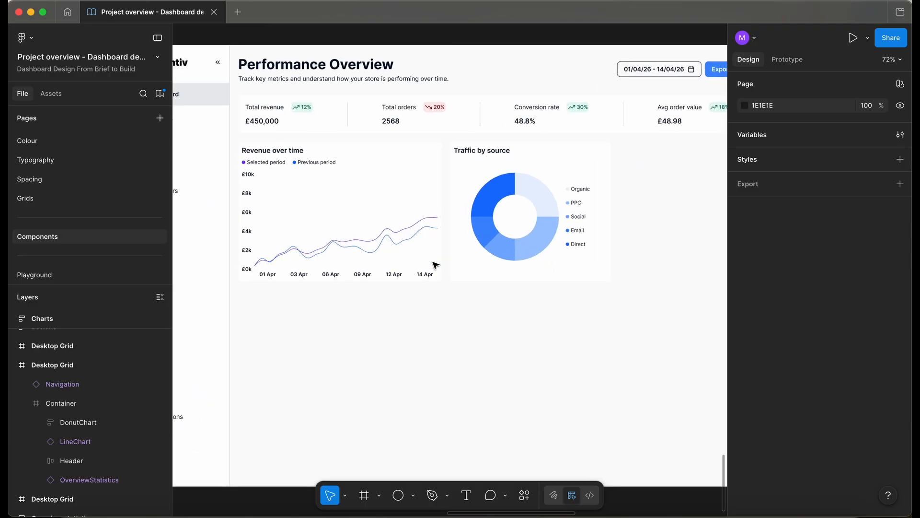
scroll(435, 264, down, 5)
scroll(435, 264, up, 5)
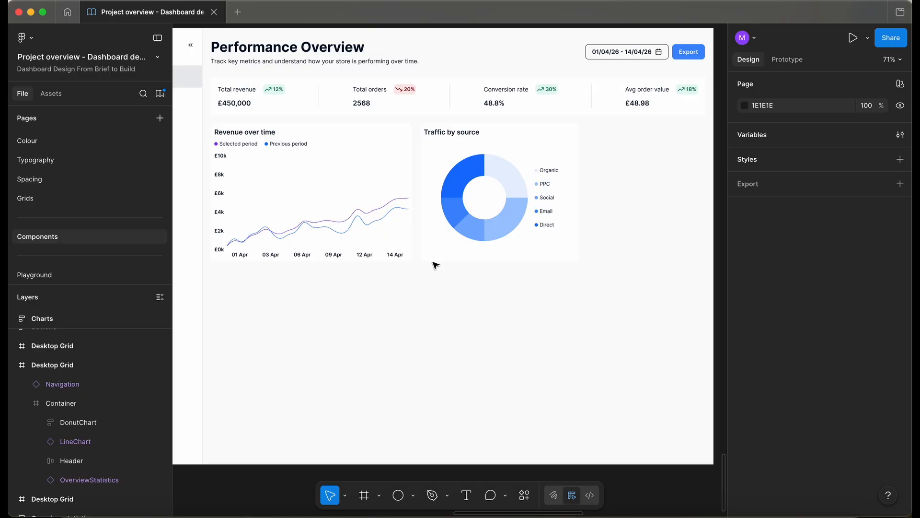
scroll(435, 266, down, 5)
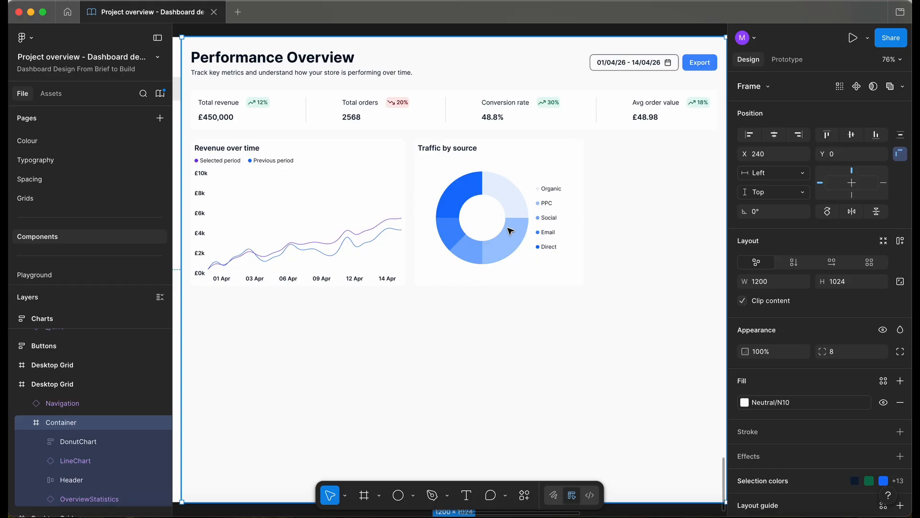
scroll(510, 232, up, 3)
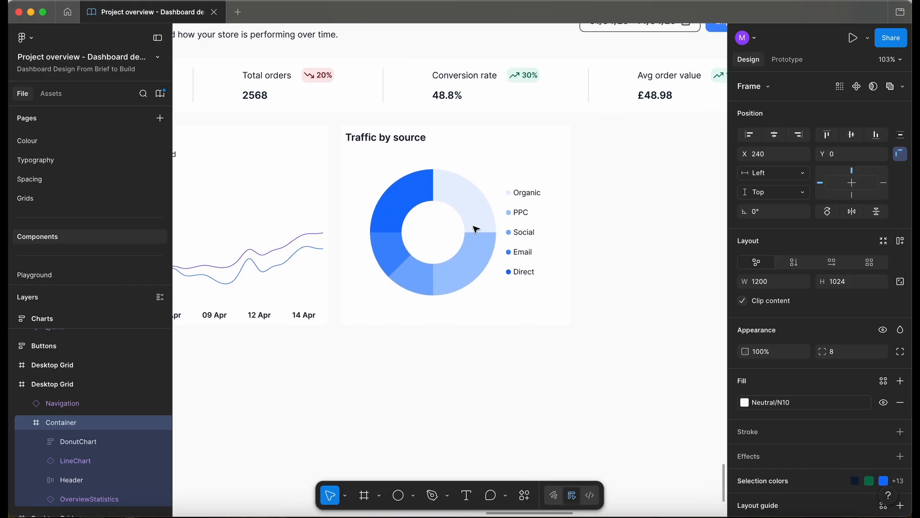
scroll(555, 245, down, 6)
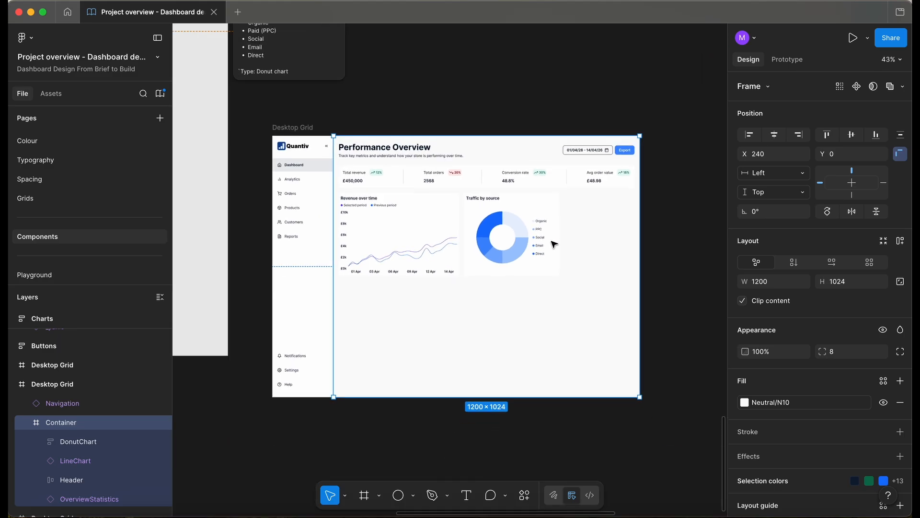
Inspect the individual segments of the flattened donut and of the ellipse-based donut in Frame 4, comparing their arc sweep and rotation settings
scroll(459, 191, left, 1)
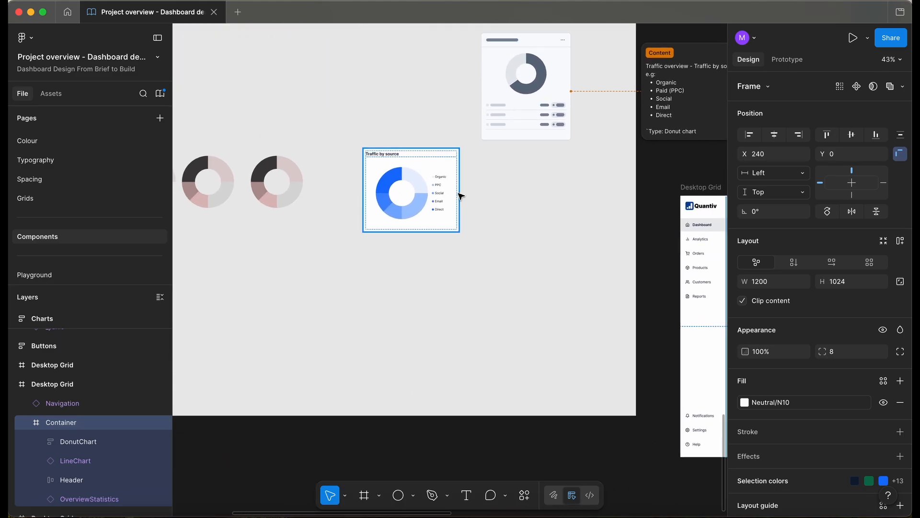
scroll(460, 195, up, 3)
scroll(460, 195, down, 3)
scroll(463, 201, left, 3)
click(485, 276)
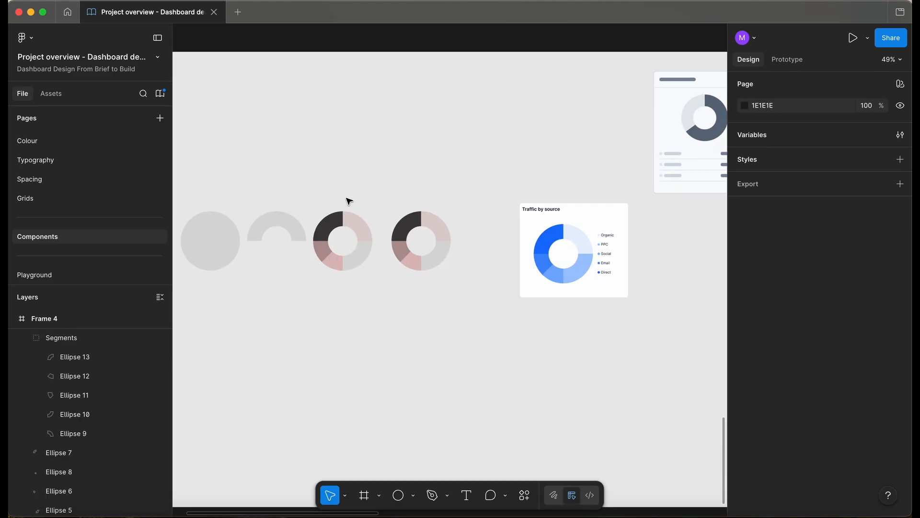
click(436, 230)
click(437, 230)
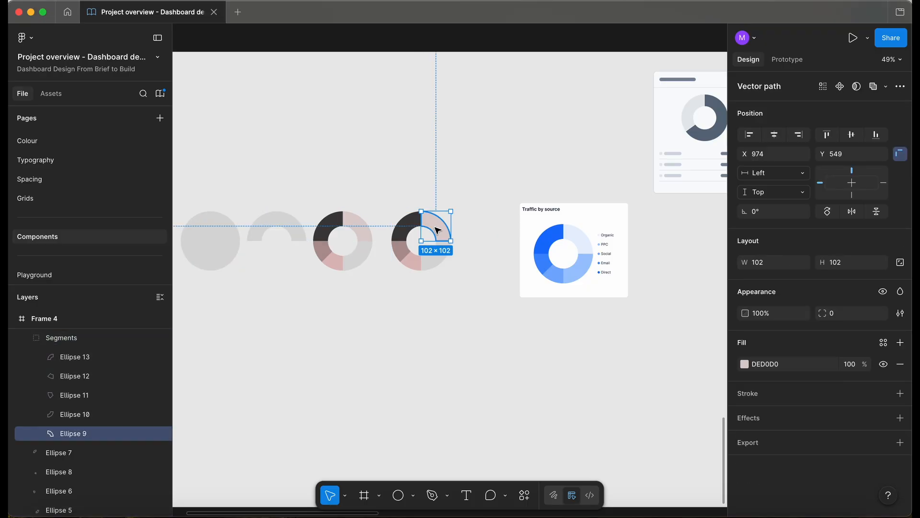
click(415, 257)
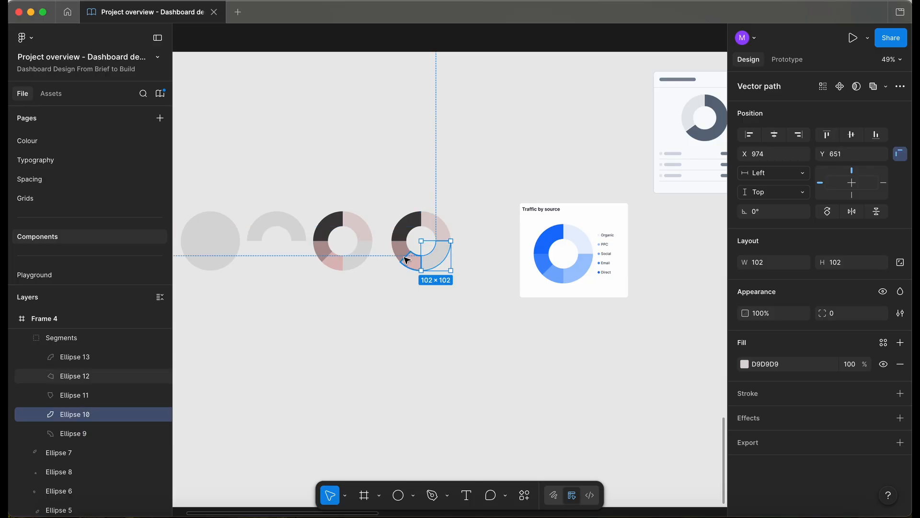
click(412, 265)
click(408, 228)
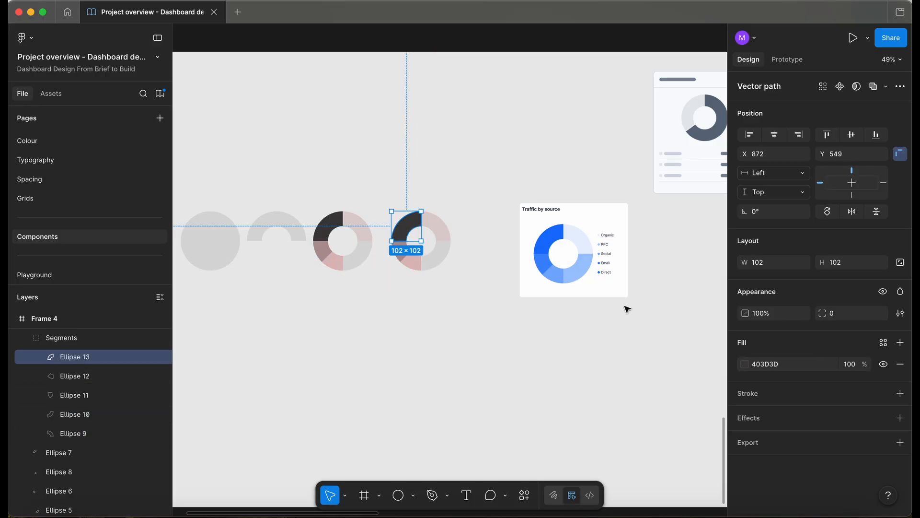
click(359, 230)
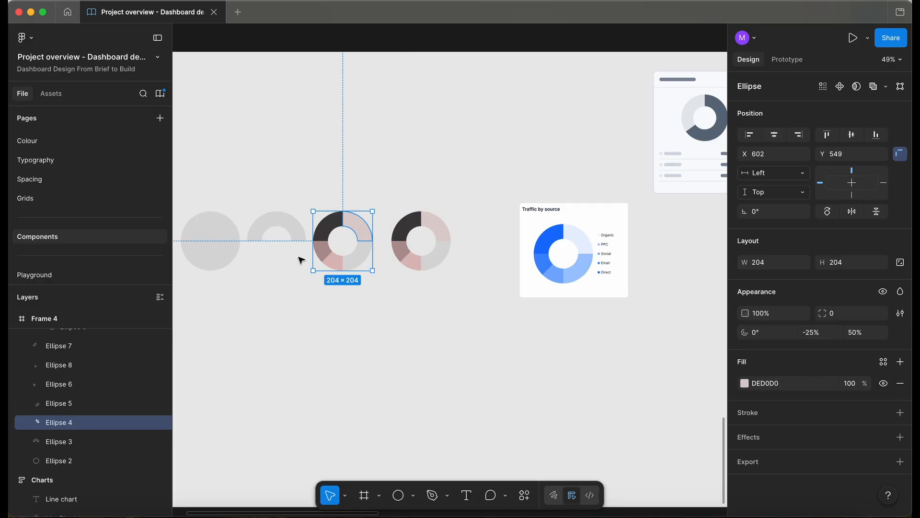
click(360, 263)
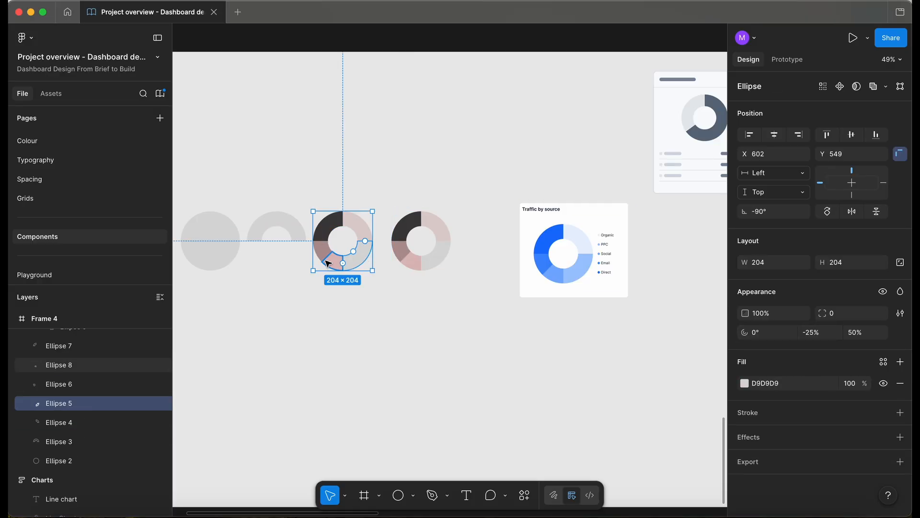
click(331, 263)
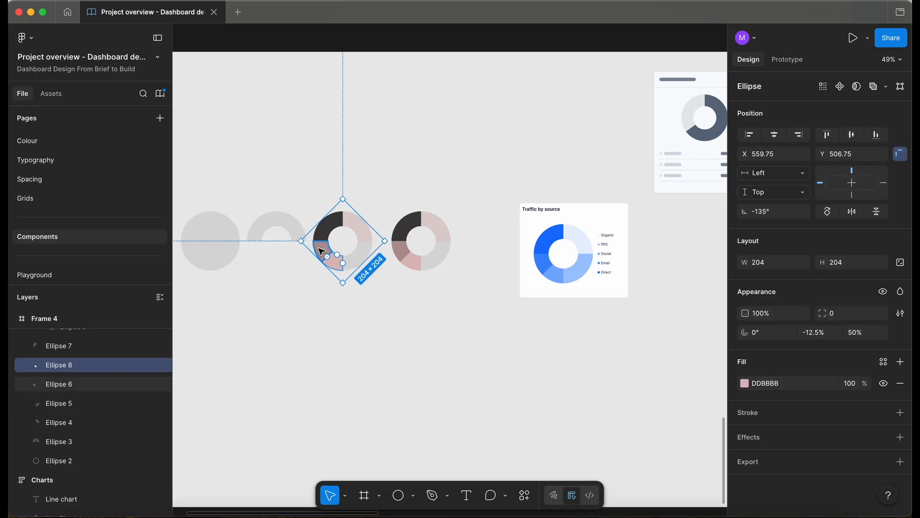
click(321, 249)
click(327, 233)
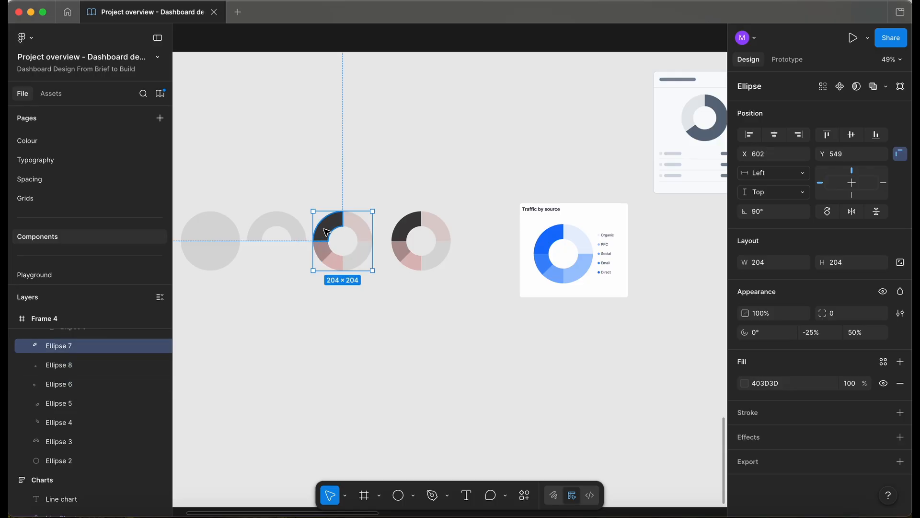
Move the Lo-Fi UX Card (Chart) reference out of Frame 4, next to its content note
scroll(586, 225, up, 3)
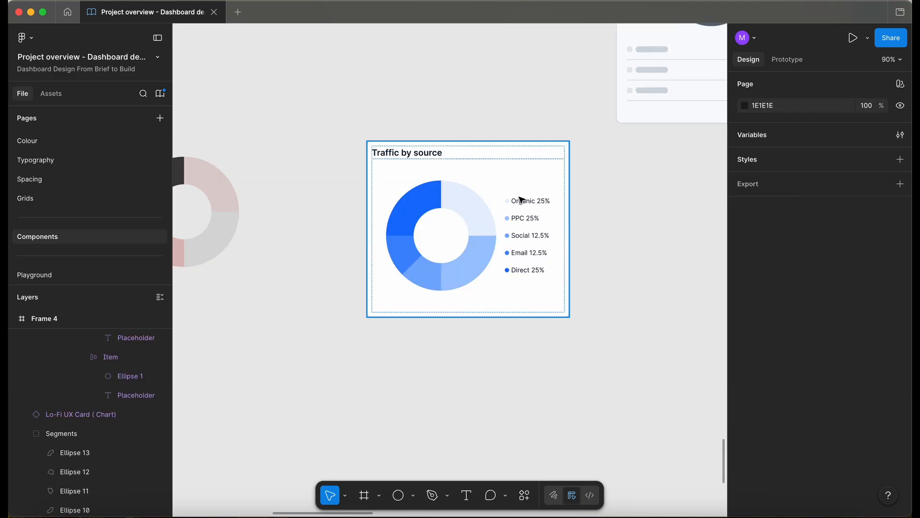
scroll(513, 195, up, 2)
scroll(532, 142, down, 1)
scroll(537, 125, down, 3)
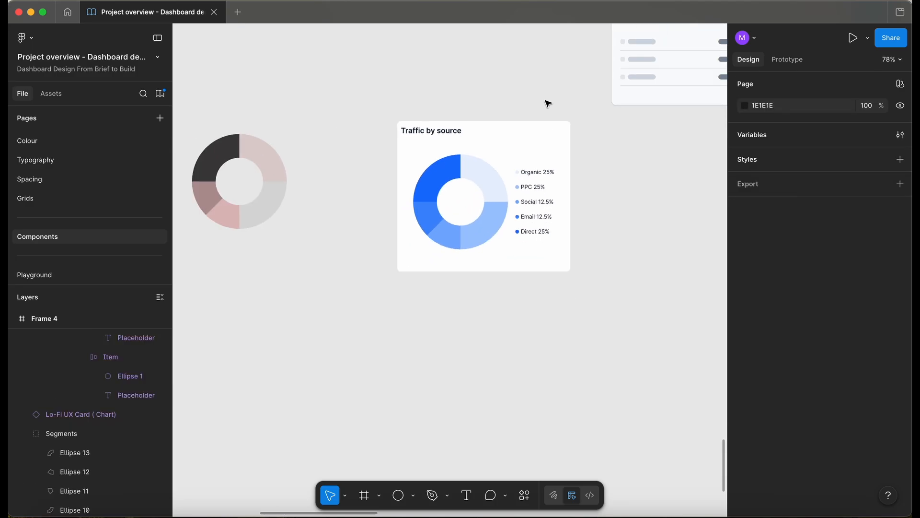
scroll(537, 143, down, 5)
drag(507, 145, 642, 128)
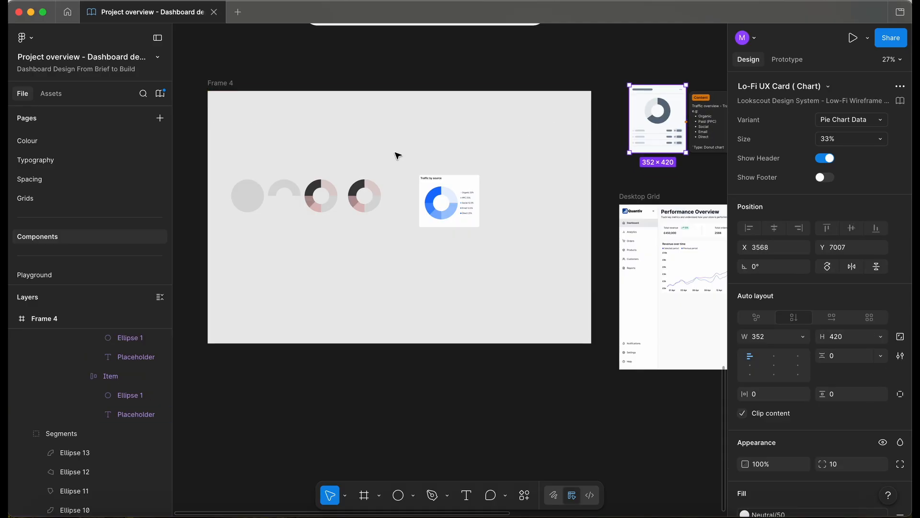
Turn the DonutChart card in Frame 4 into a component
scroll(397, 153, up, 3)
scroll(396, 155, down, 4)
scroll(397, 154, down, 2)
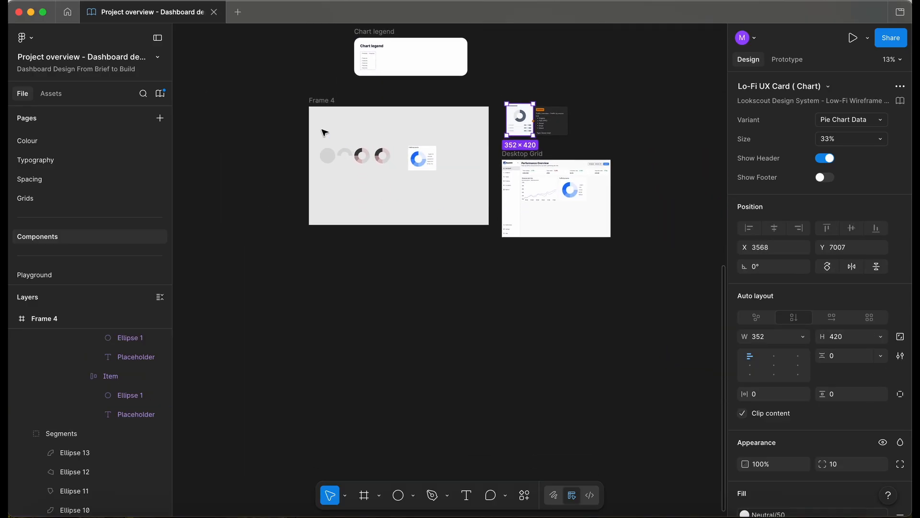
click(329, 100)
scroll(417, 158, up, 5)
click(455, 269)
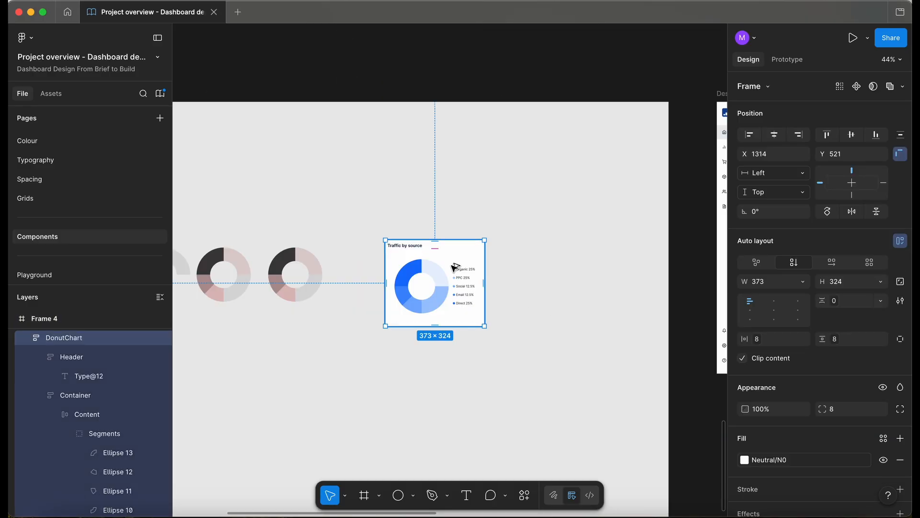
key(super+alt+k)
Move Frame 4 further down the canvas to make room below the Chart legend section
scroll(516, 246, down, 5)
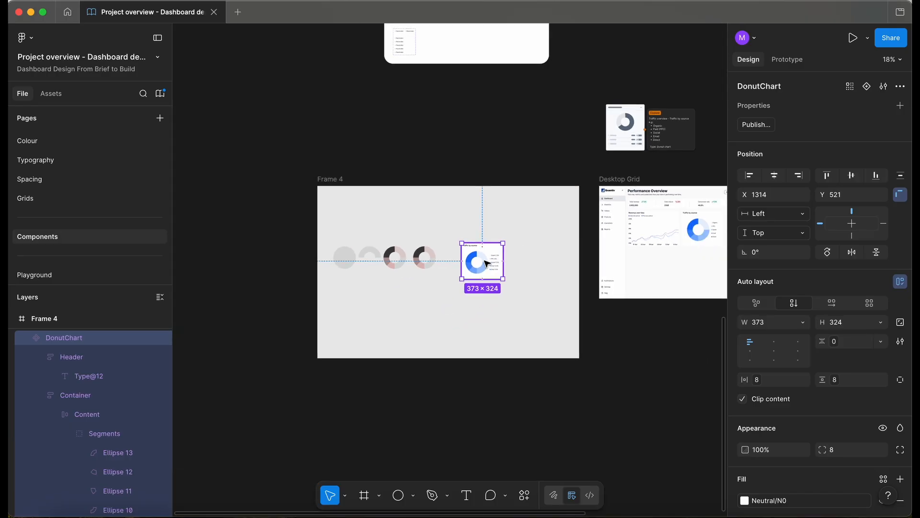
click(352, 179)
drag(352, 179, 336, 228)
scroll(334, 227, up, 4)
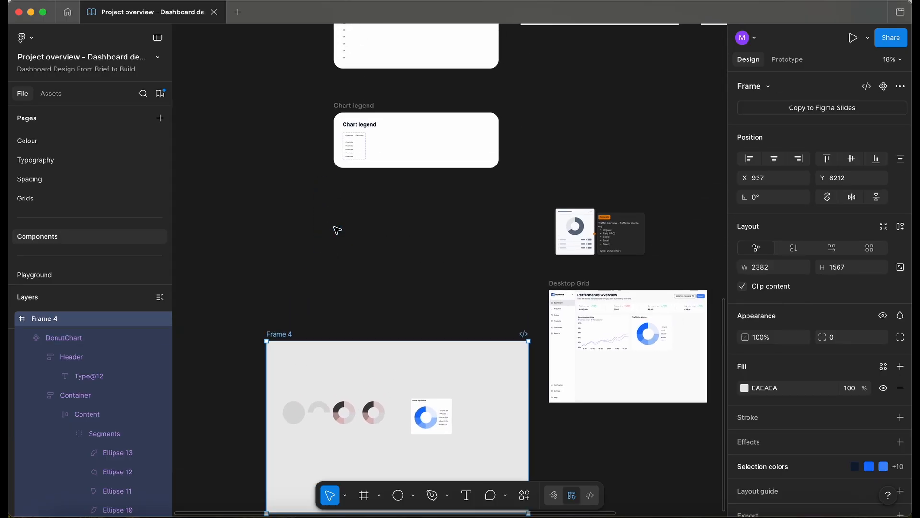
scroll(338, 230, up, 1)
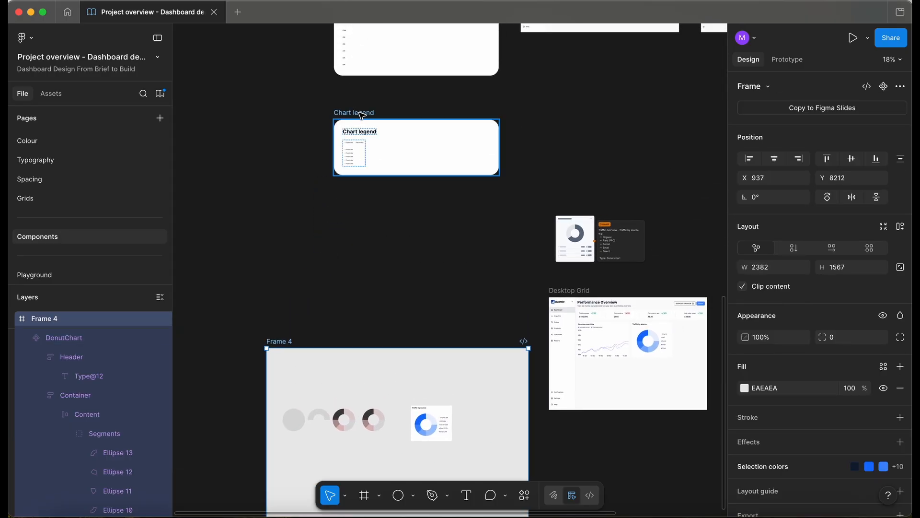
Duplicate the Chart legend section directly below the original and delete the legend component set from the copy
click(362, 113)
drag(363, 113, 360, 200)
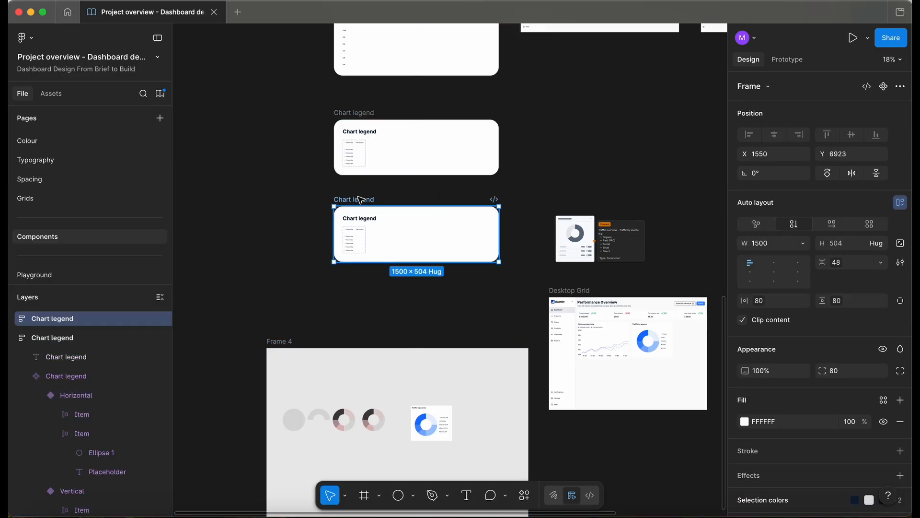
click(354, 247)
key(Delete)
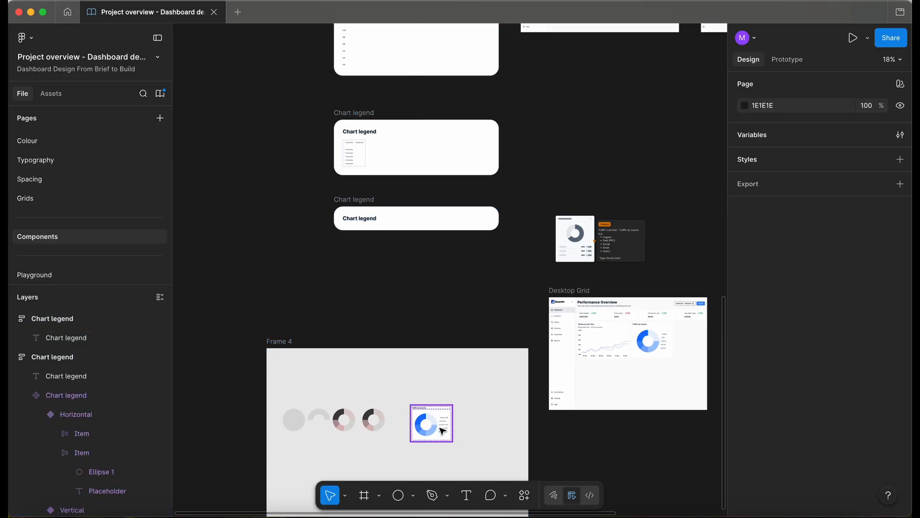
Move the DonutChart component from Frame 4 into the duplicated section, below its title
drag(442, 431, 417, 225)
scroll(386, 228, up, 5)
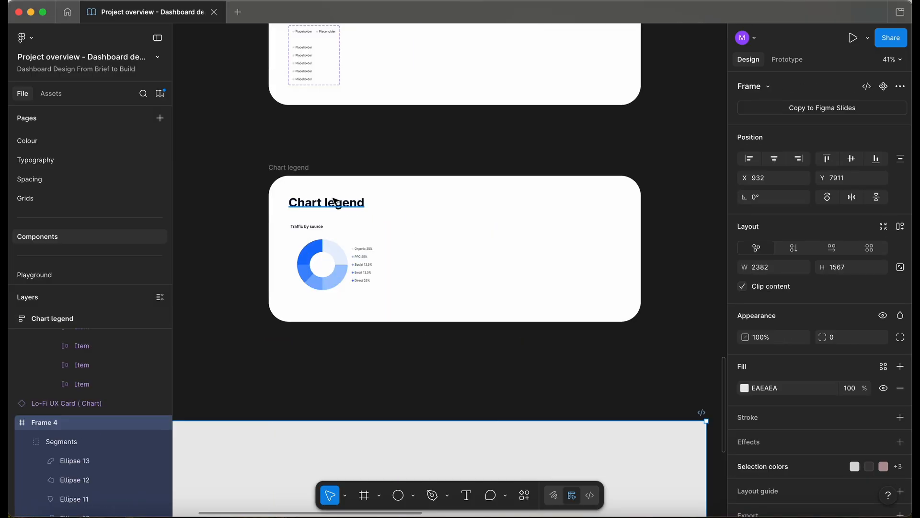
Rename the duplicated section and its title to Donut chart
click(329, 259)
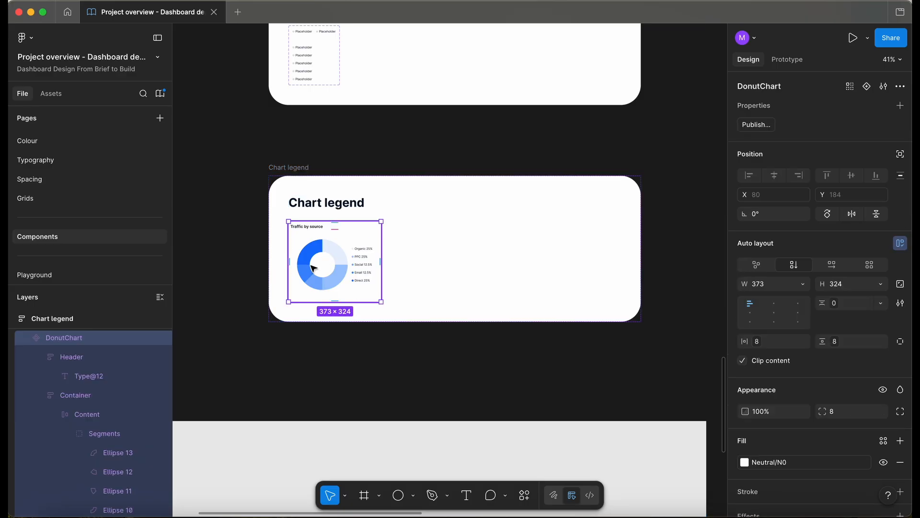
double_click(68, 338)
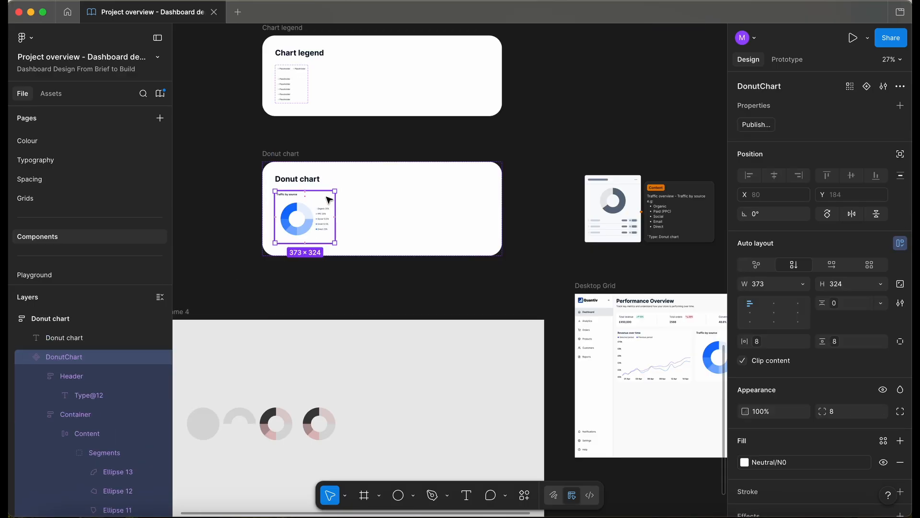
scroll(355, 199, up, 5)
scroll(335, 200, left, 2)
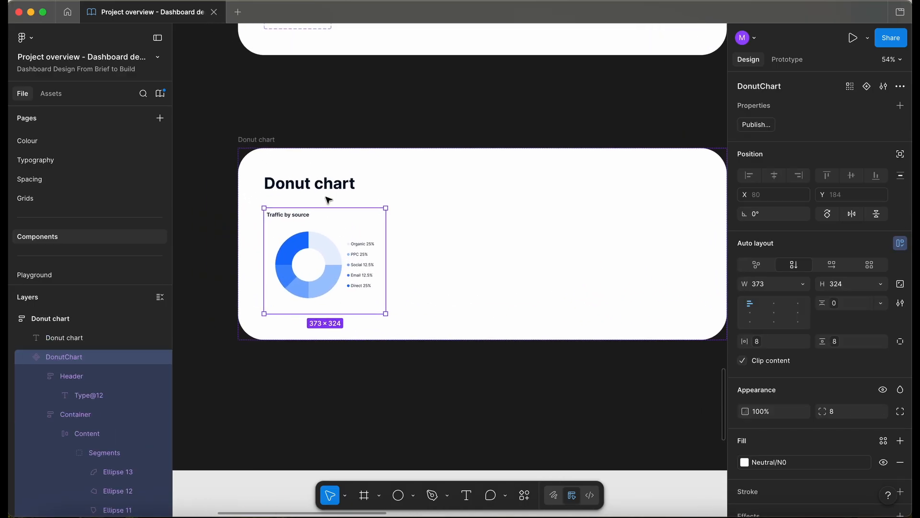
scroll(322, 252, down, 5)
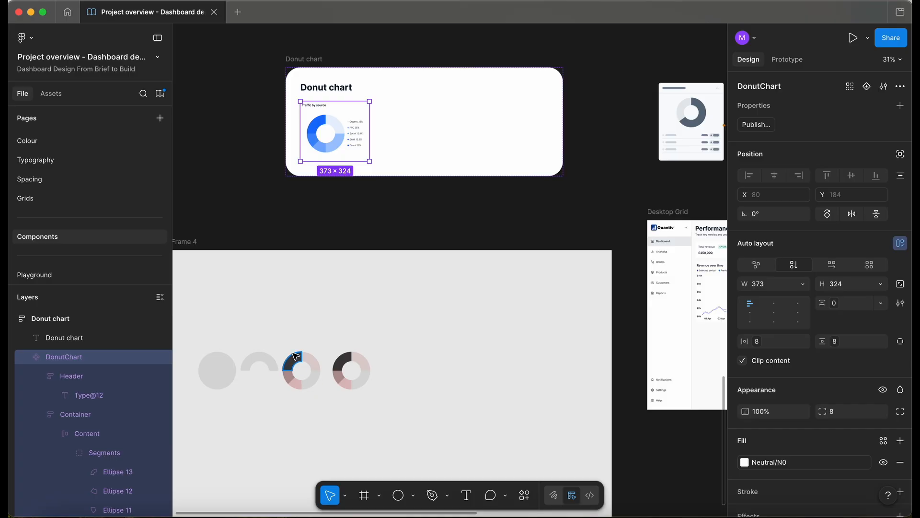
click(297, 370)
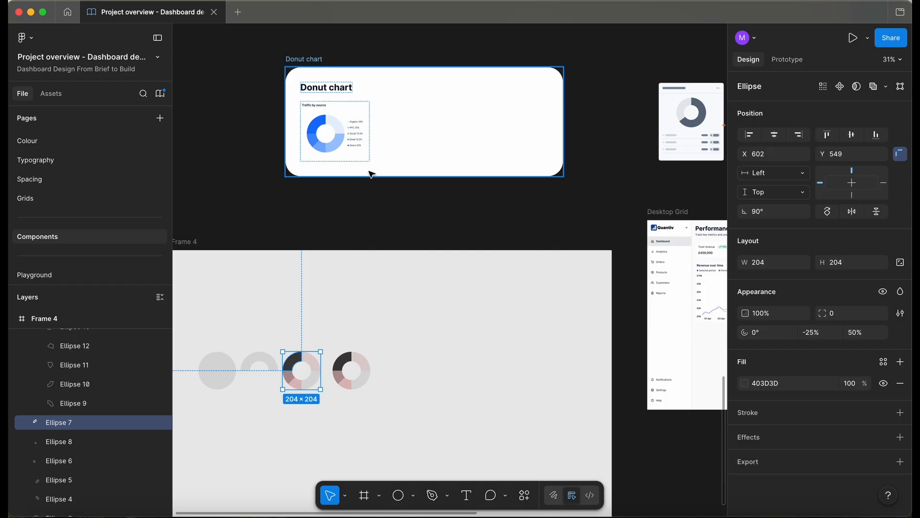
scroll(350, 185, down, 3)
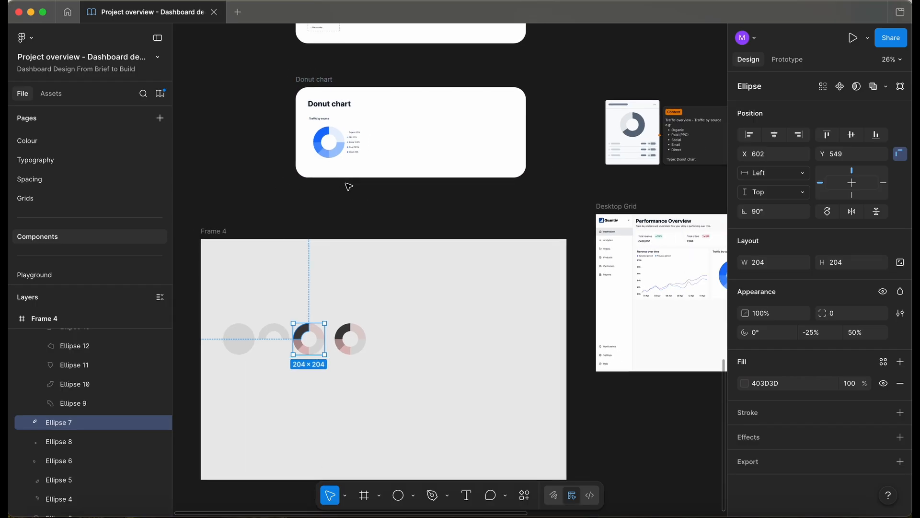
scroll(330, 354, up, 4)
click(331, 353)
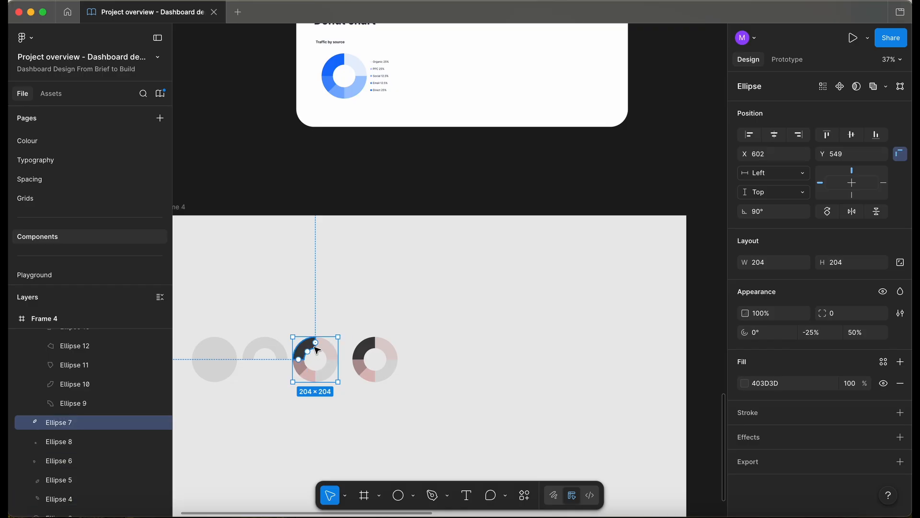
click(337, 295)
scroll(386, 212, down, 5)
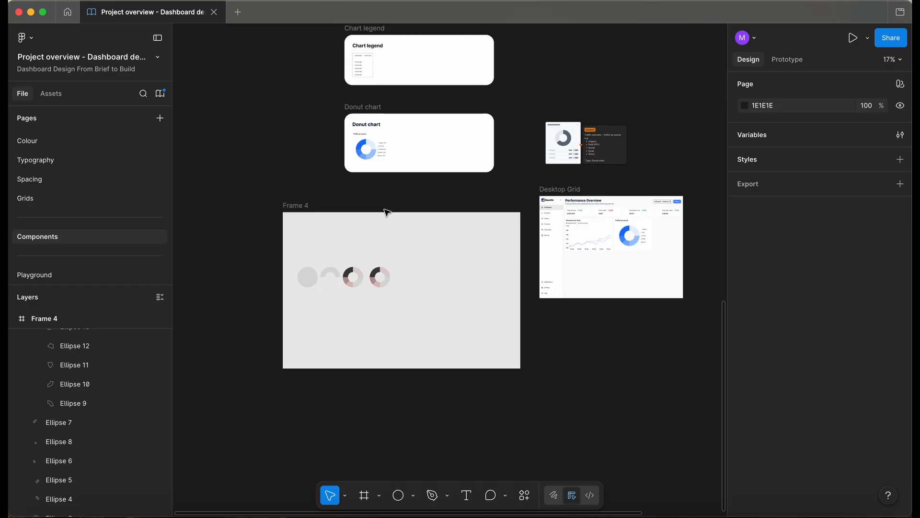
scroll(389, 189, up, 2)
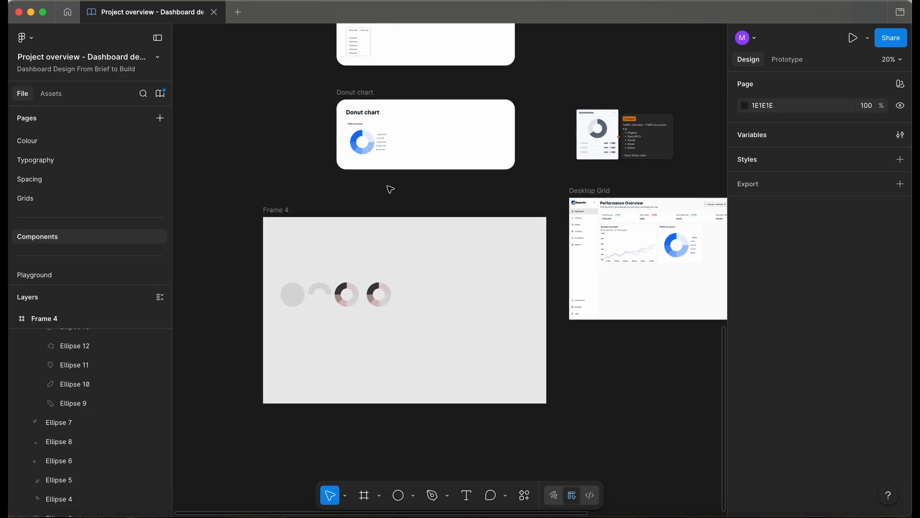
Rename Frame 4, which holds the practice ellipses, to Donut chart
double_click(281, 210)
text(Donut)
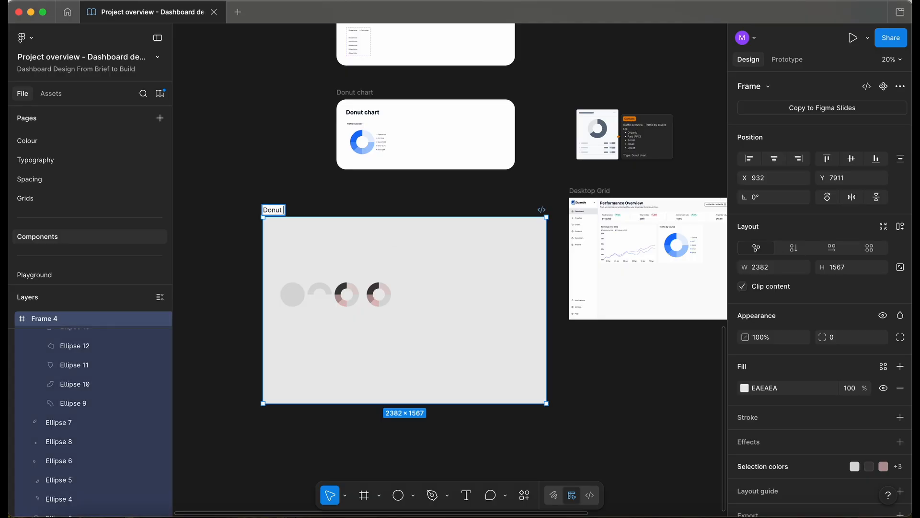
text( chart)
click(341, 246)
click(292, 209)
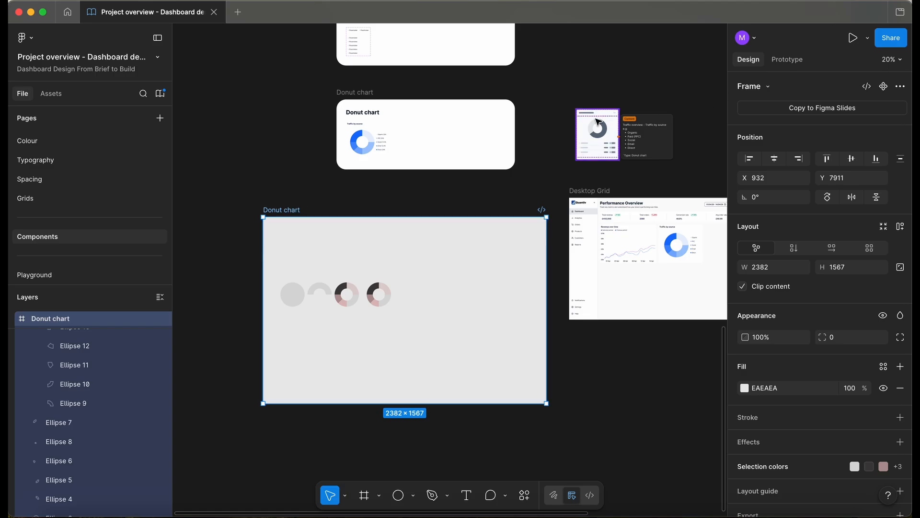
Move the lo-fi chart card into the Donut chart practice frame and send that frame to the Playground page
drag(594, 116, 437, 309)
right_click(287, 230)
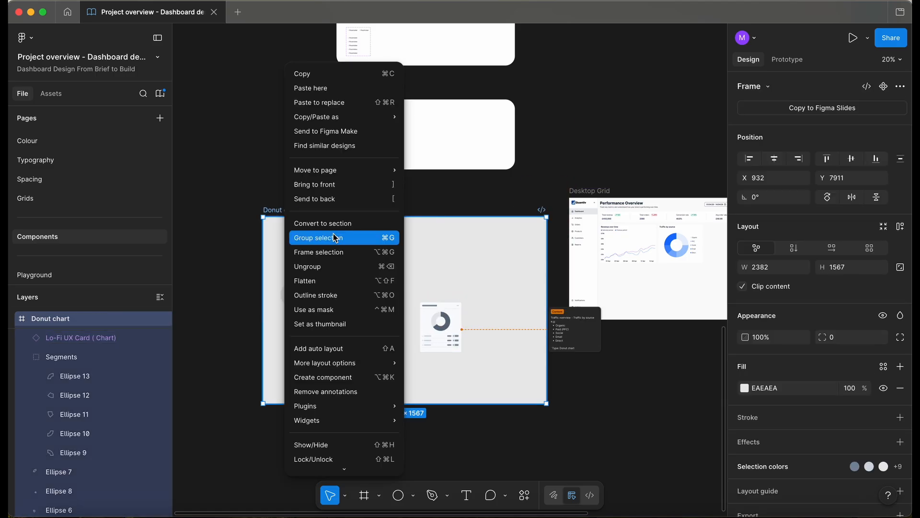
mouse_move(374, 171)
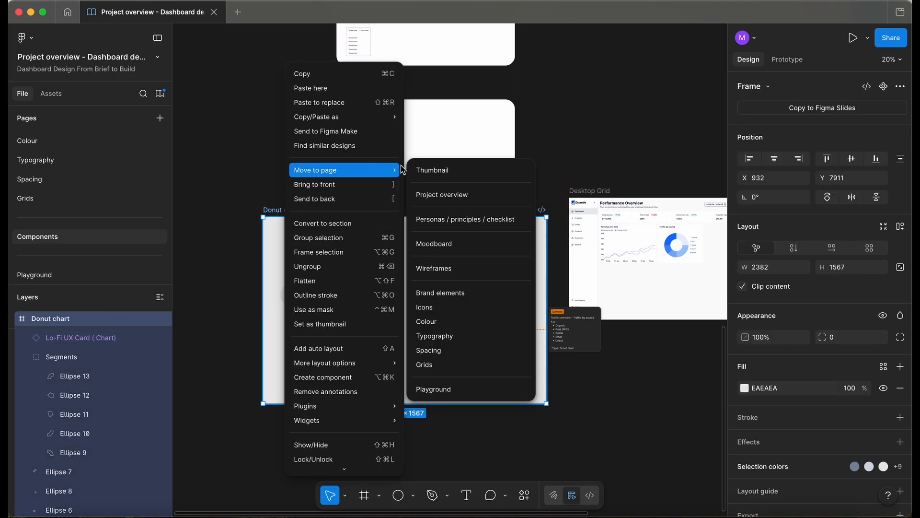
click(448, 392)
scroll(448, 384, up, 3)
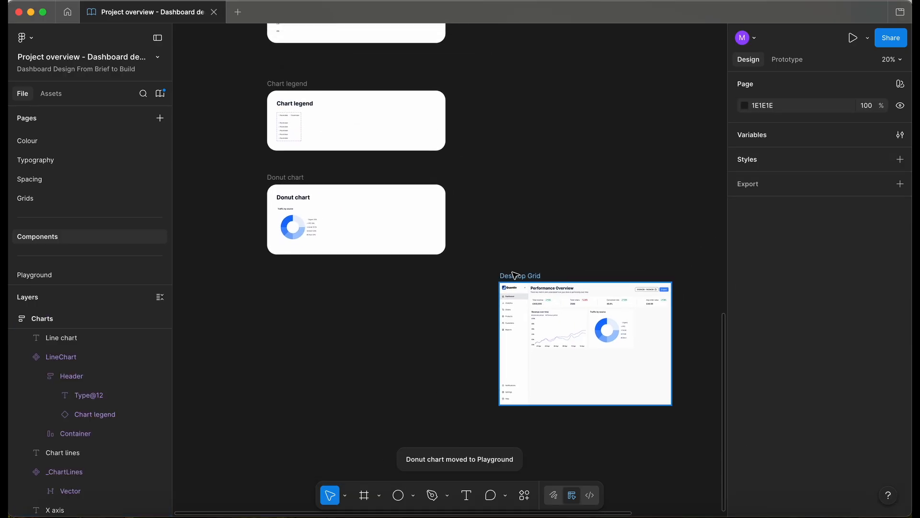
Delete the Desktop Grid test frame that contains both the line chart and the unlinked donut chart
drag(503, 274, 486, 182)
scroll(488, 183, down, 4)
scroll(488, 183, up, 3)
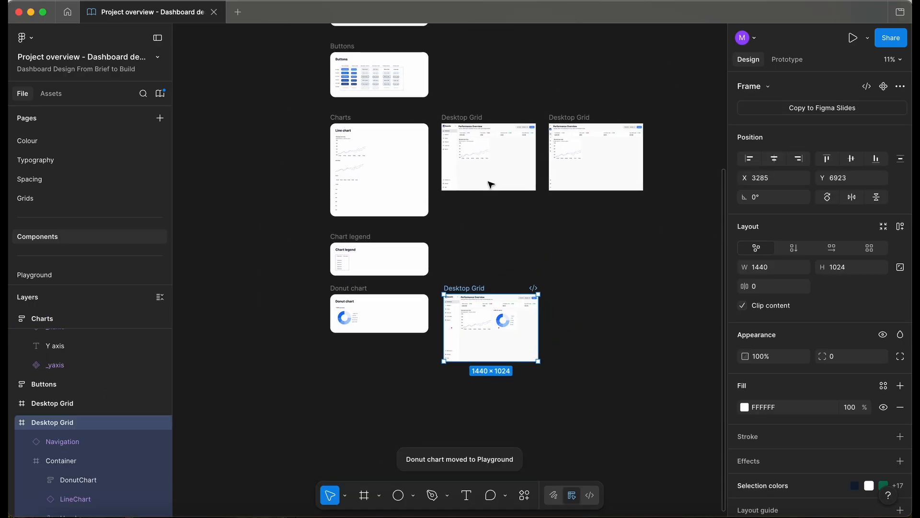
key(Delete)
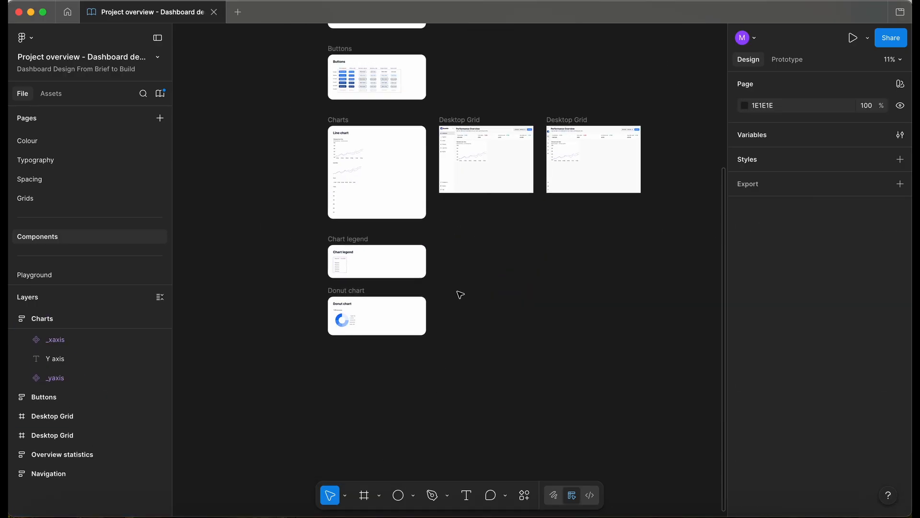
Move the two remaining Desktop Grid frames from beside the Charts section to beside the Donut chart section
drag(664, 74, 446, 237)
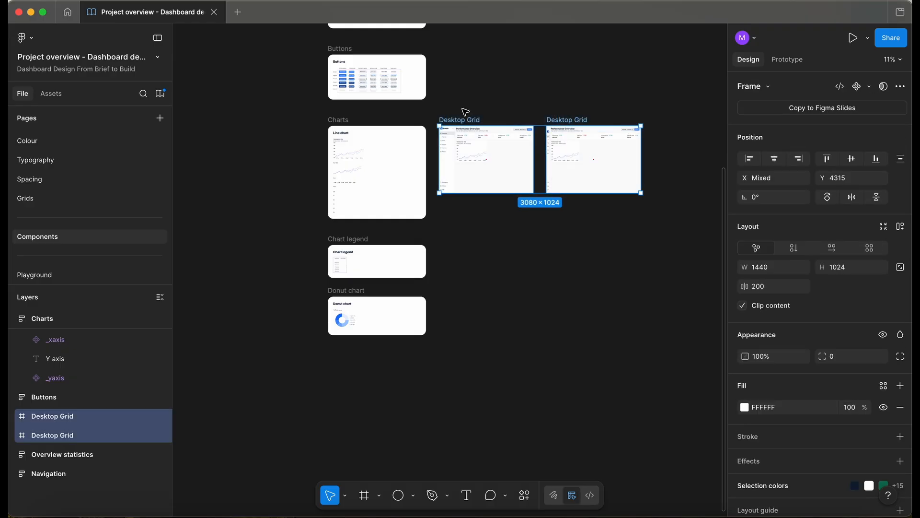
drag(464, 121, 461, 291)
scroll(372, 327, up, 4)
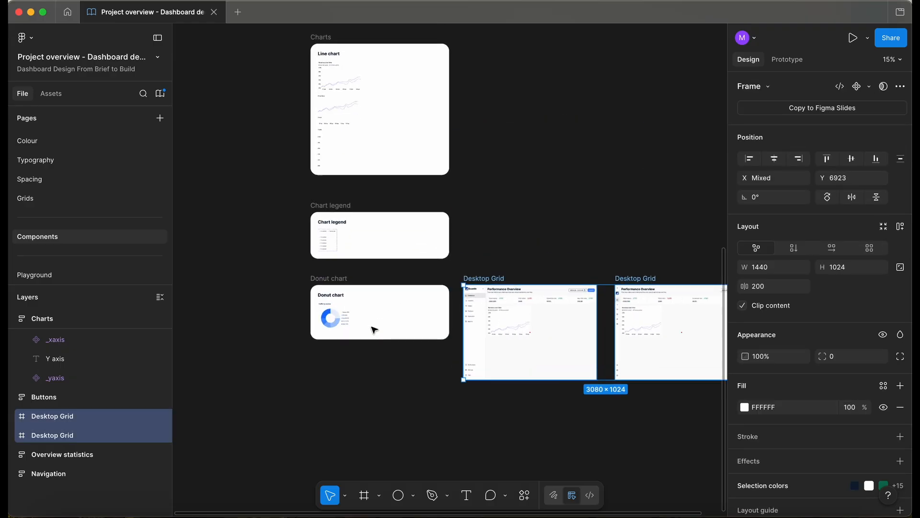
Place a DonutChart instance in the expanded-navigation dashboard beside the line chart, aligned to the visible layout guides at X 512, Y 224
click(305, 313)
drag(305, 313, 498, 311)
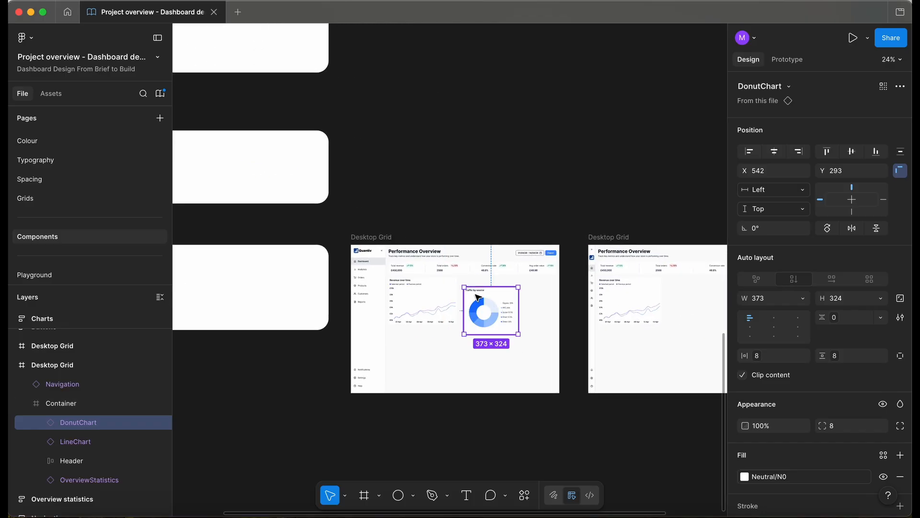
ctrl+scroll(478, 298, up, 5)
key(ctrl+g)
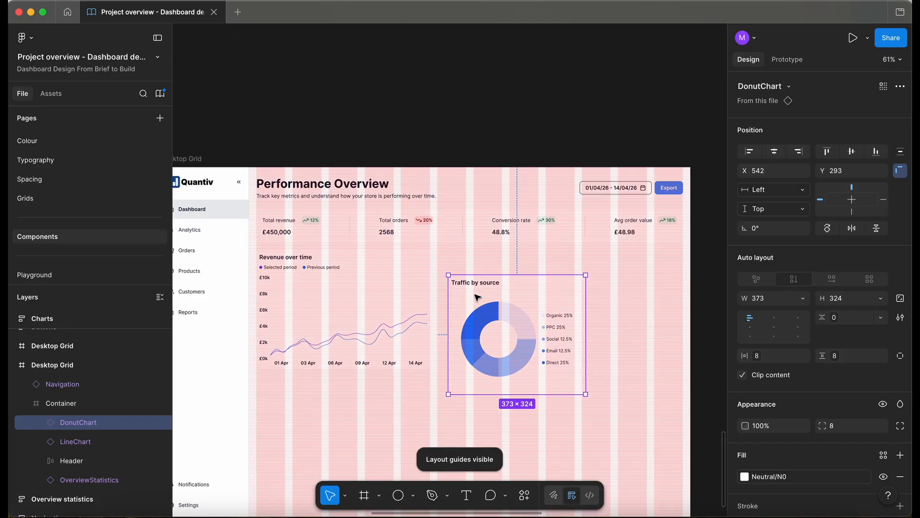
ctrl+scroll(477, 297, up, 3)
ctrl+scroll(575, 325, down, 1)
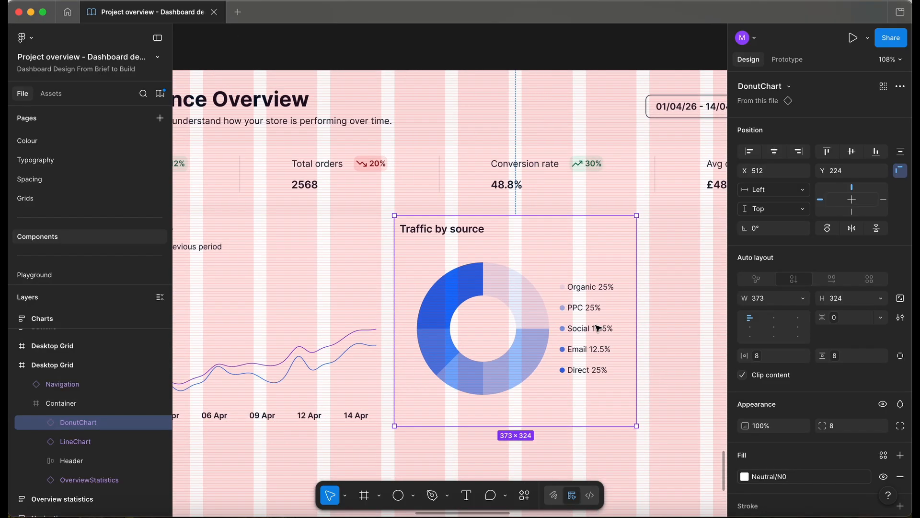
ctrl+scroll(594, 329, up, 5)
ctrl+scroll(596, 330, down, 10)
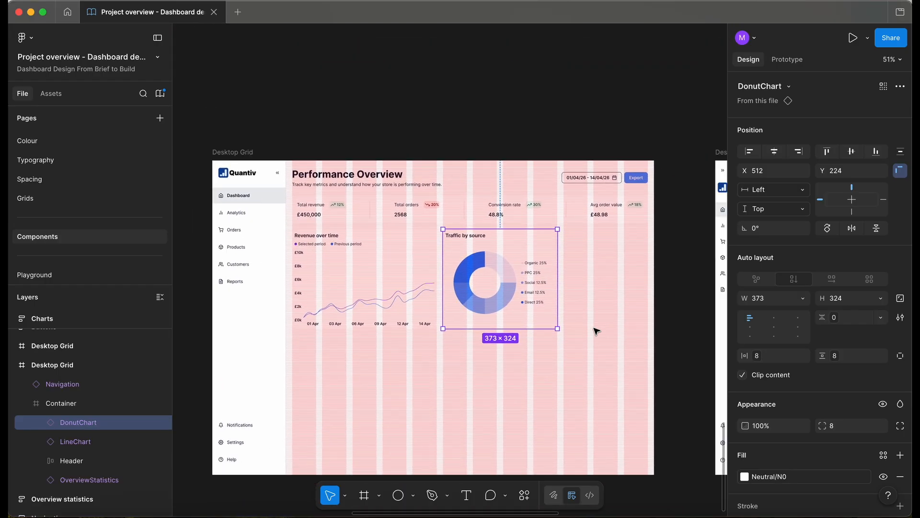
Copy the DonutChart instance into the collapsed-navigation dashboard beside its line chart, widen it to 438, and hide the layout guides
scroll(595, 331, right, 5)
scroll(596, 331, down, 1)
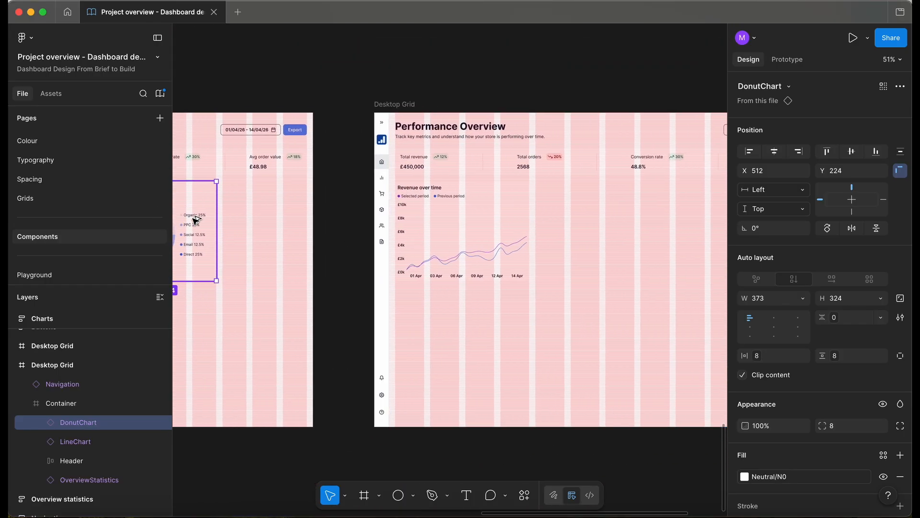
alt+drag(194, 218, 624, 223)
ctrl+scroll(624, 223, up, 2)
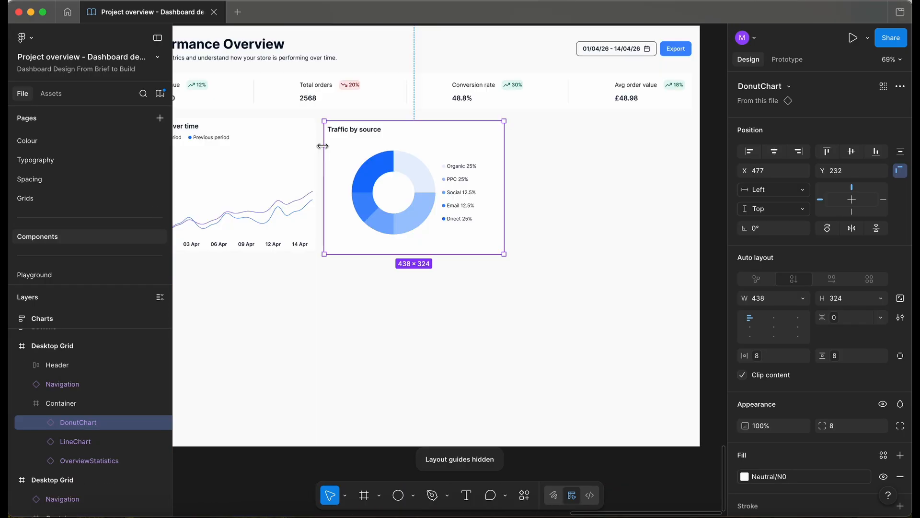
ctrl+scroll(322, 146, down, 3)
Hide the interface and examine the donut chart next to the line chart in both dashboard versions and the documentation sections
click(425, 345)
ctrl+scroll(425, 345, up, 2)
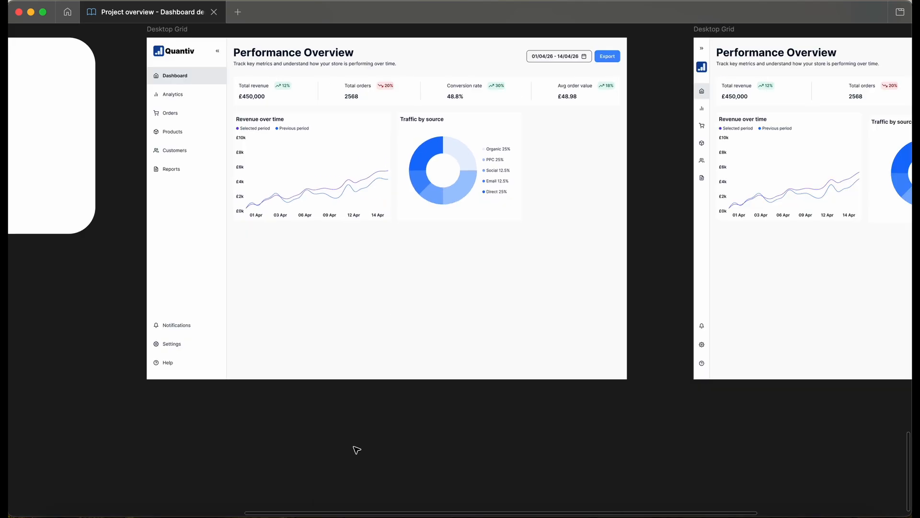
ctrl+scroll(356, 448, down, 3)
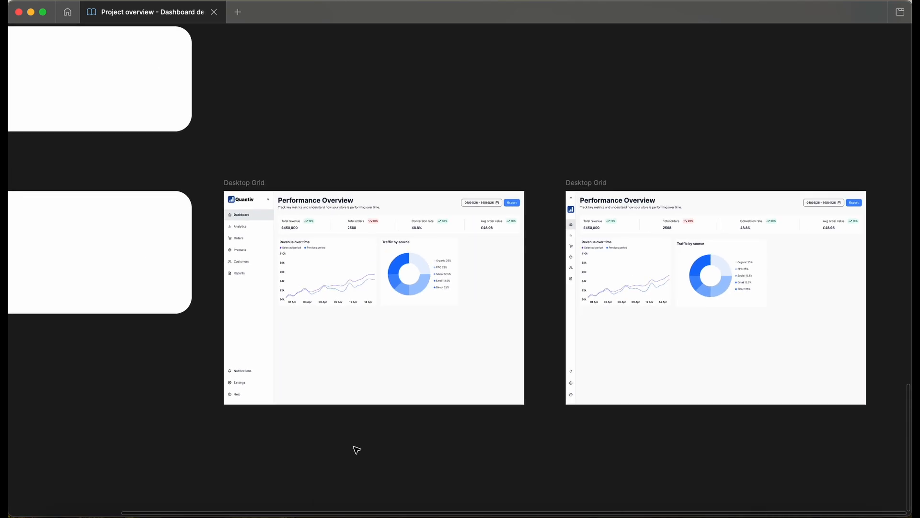
ctrl+scroll(376, 474, up, 4)
scroll(376, 473, up, 3)
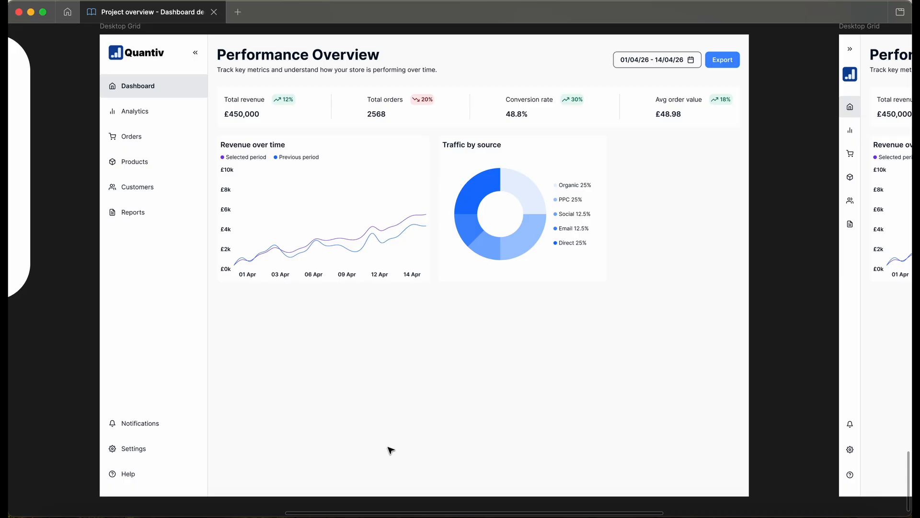
scroll(390, 450, right, 3)
scroll(391, 450, up, 1)
scroll(390, 450, right, 20)
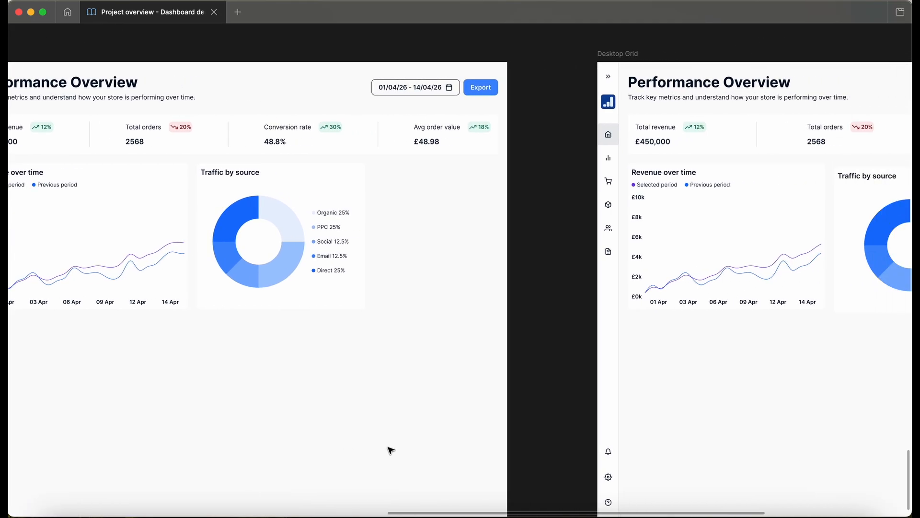
scroll(391, 450, up, 1)
scroll(390, 449, right, 6)
scroll(391, 450, down, 1)
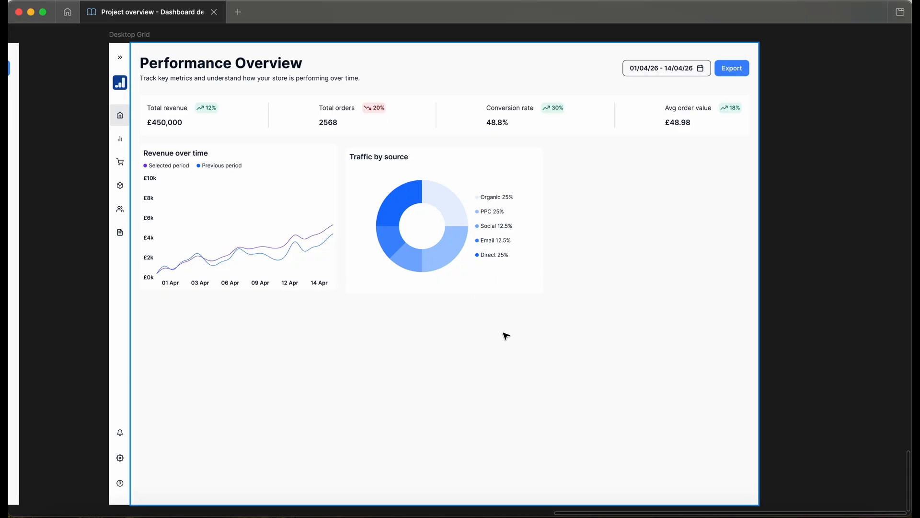
ctrl+scroll(531, 362, down, 3)
scroll(531, 362, left, 3)
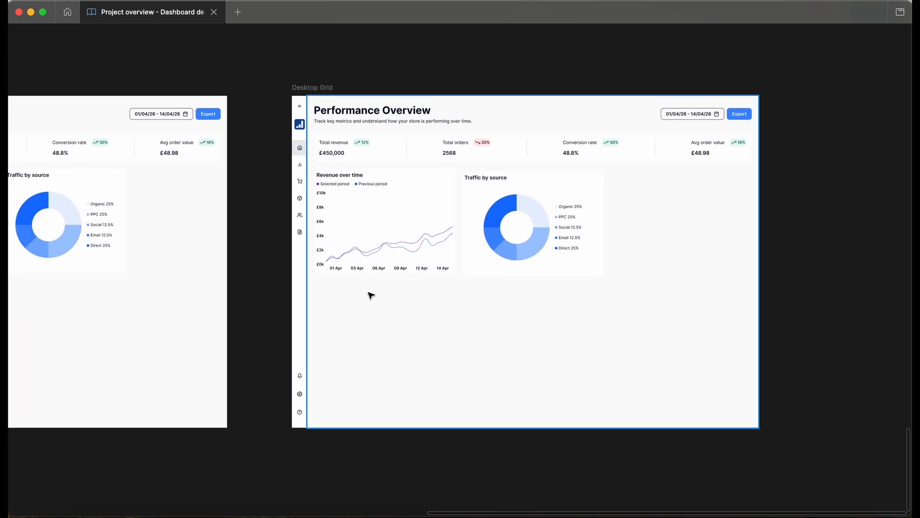
scroll(399, 393, left, 8)
ctrl+scroll(399, 393, down, 3)
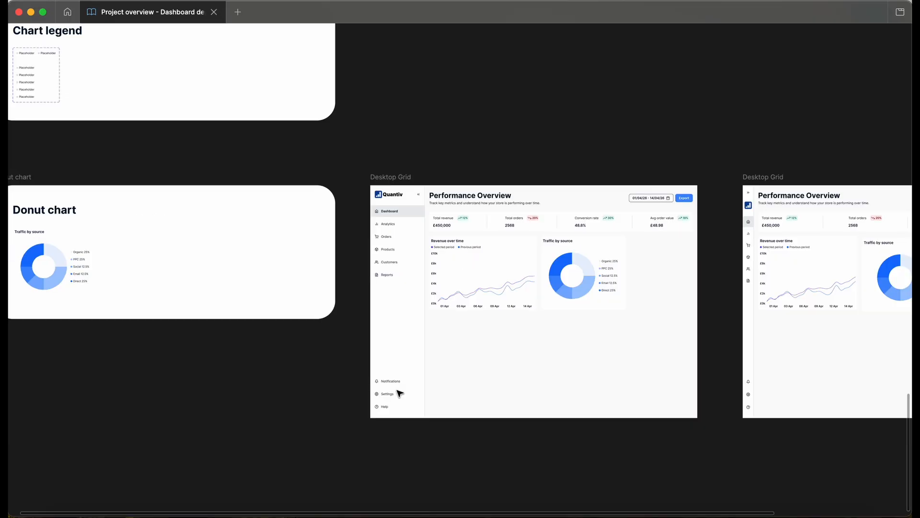
scroll(399, 393, left, 2)
ctrl+scroll(194, 172, down, 3)
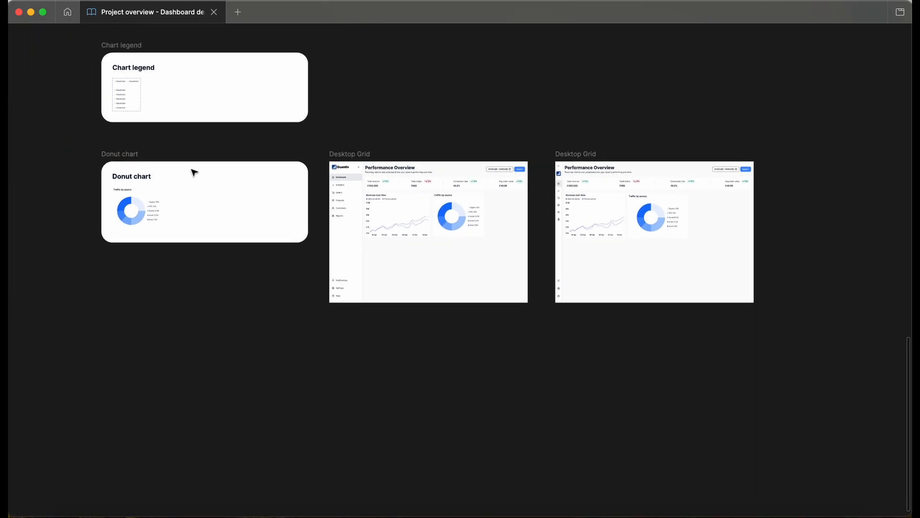
scroll(194, 172, right, 1)
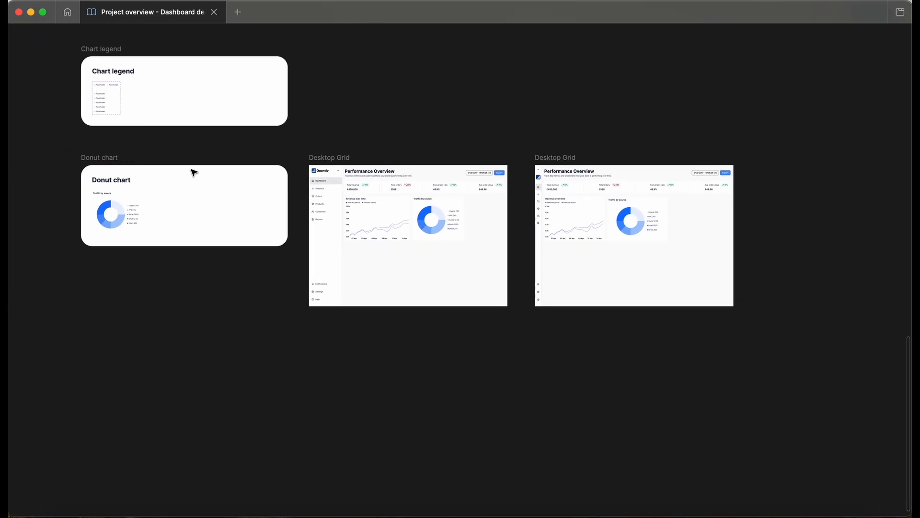
Restore the interface and open the Wireframes page to review the Product performance table's content note
key(super+backslash)
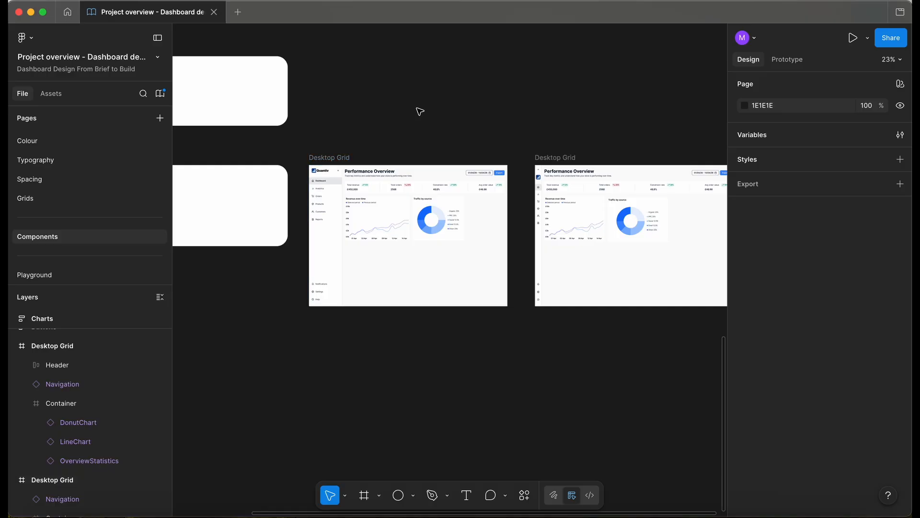
ctrl+scroll(417, 108, down, 1)
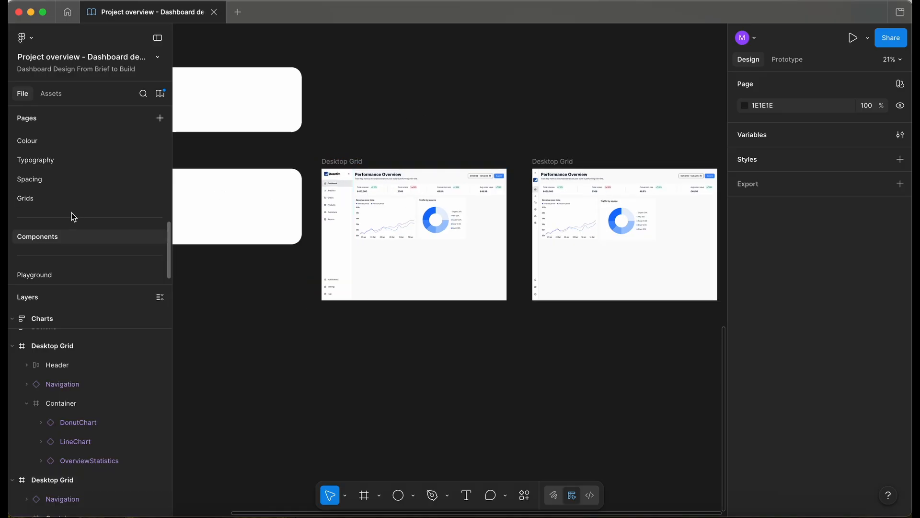
scroll(72, 217, up, 5)
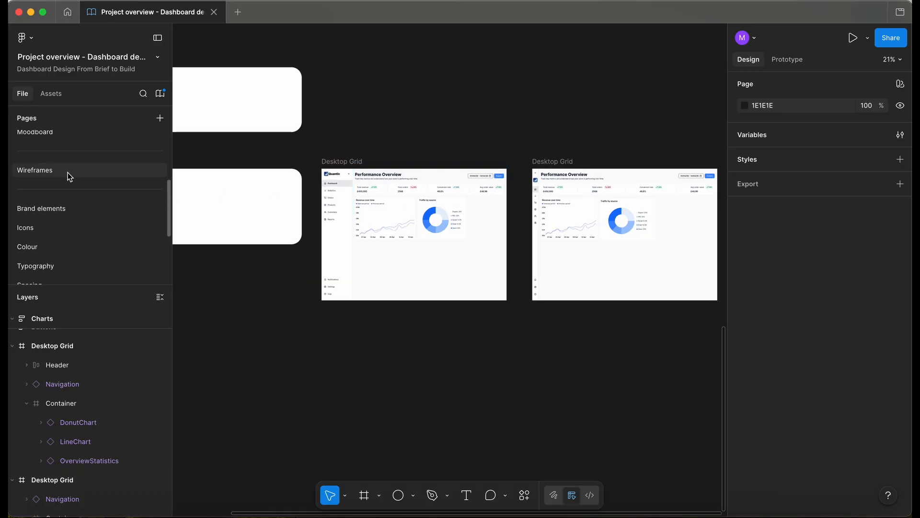
click(70, 171)
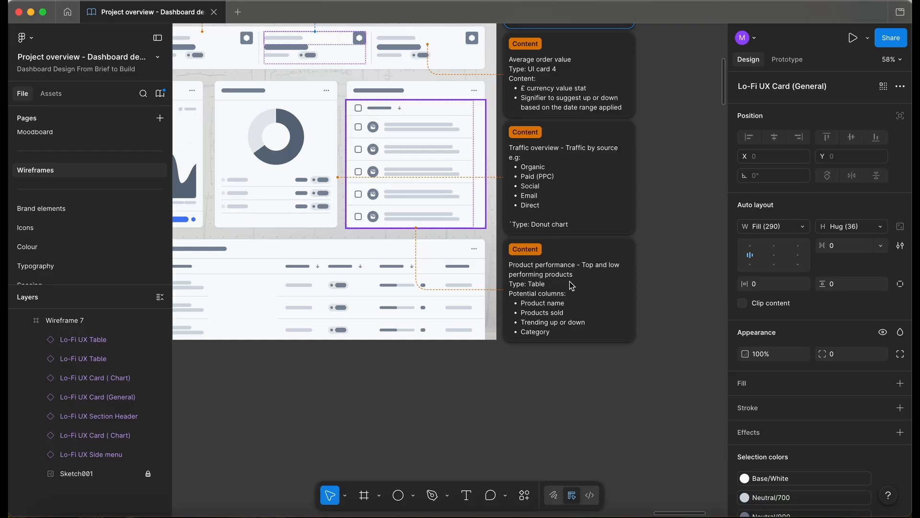
scroll(514, 237, down, 2)
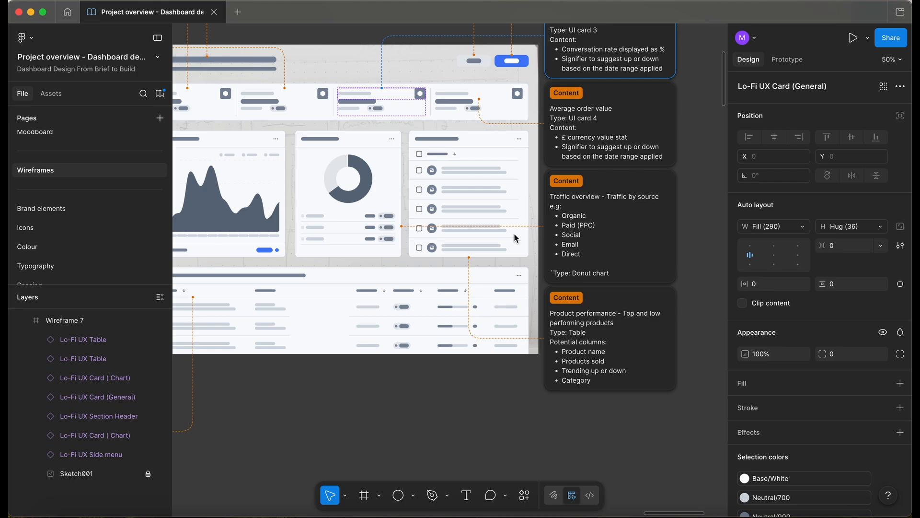